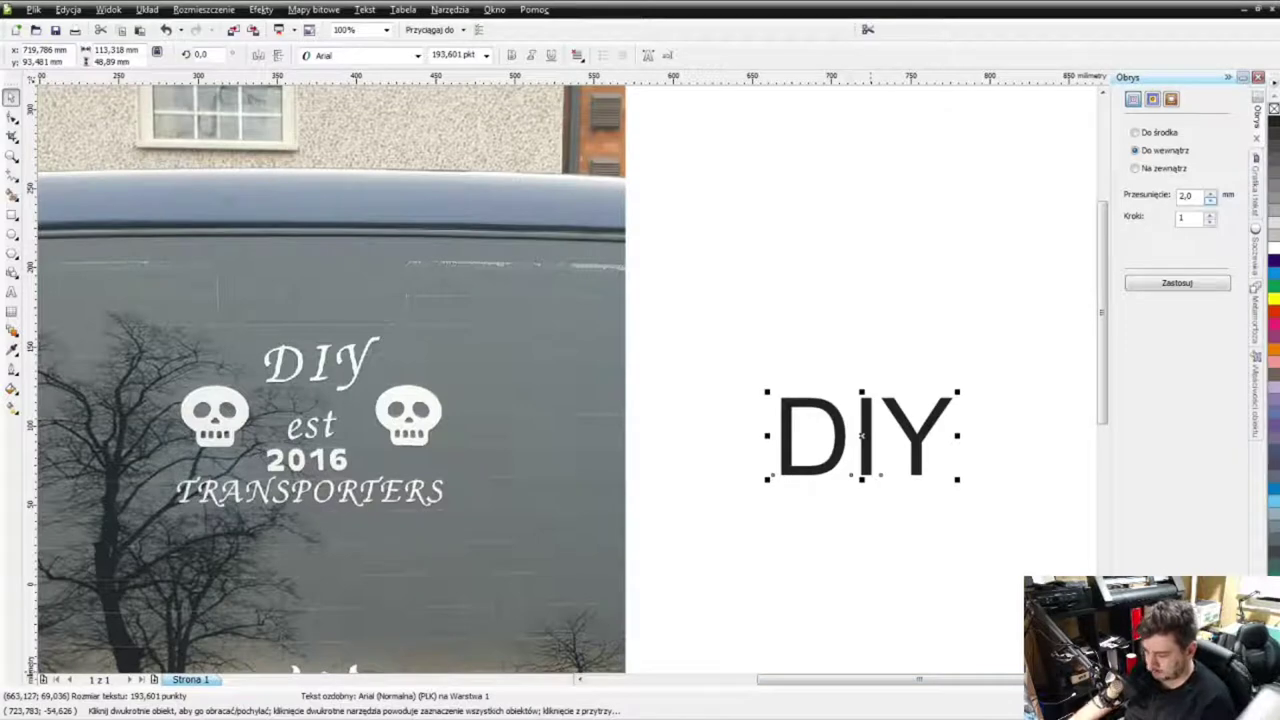
Step: Examine the DIY est 2016 TRANSPORTERS lettering and the two skulls on the van window photo
{"action": "left_click", "coordinate": [729, 574]}
{"action": "scroll", "coordinate": [569, 383], "scroll_direction": "down", "scroll_amount": 3}
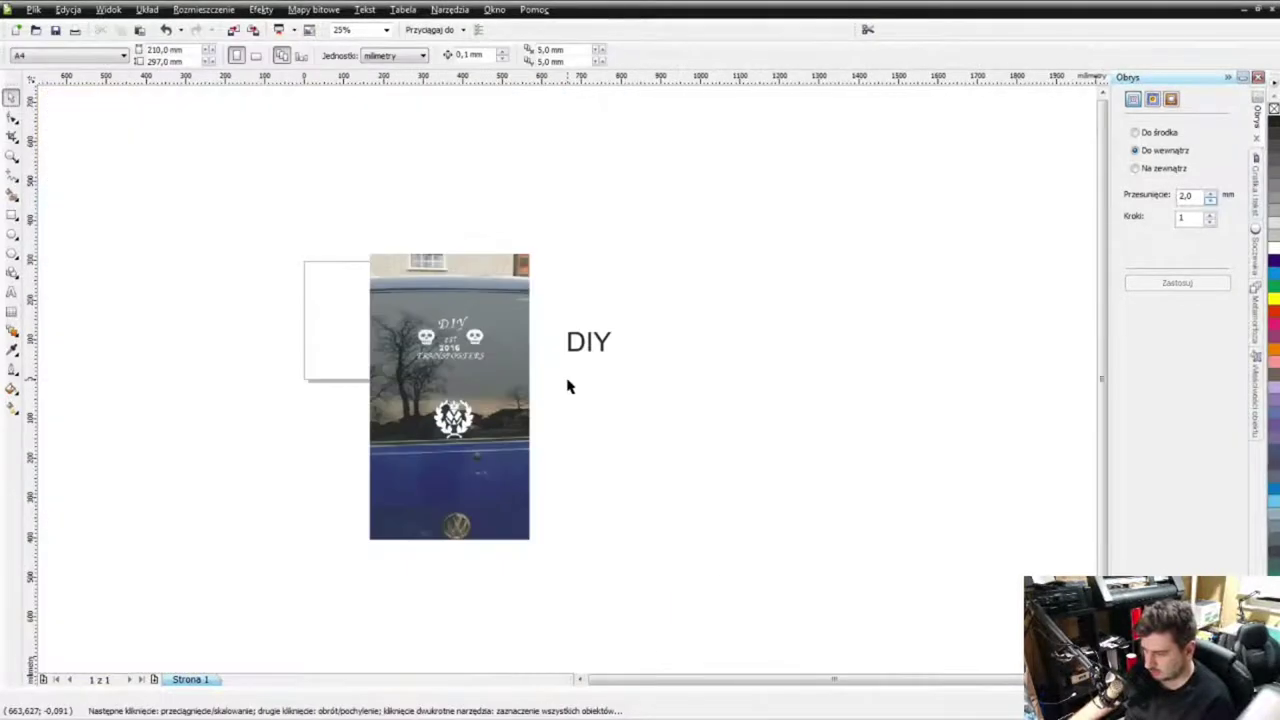
{"action": "scroll", "coordinate": [534, 371], "scroll_direction": "up", "scroll_amount": 2}
{"action": "scroll", "coordinate": [565, 380], "scroll_direction": "down", "scroll_amount": 1}
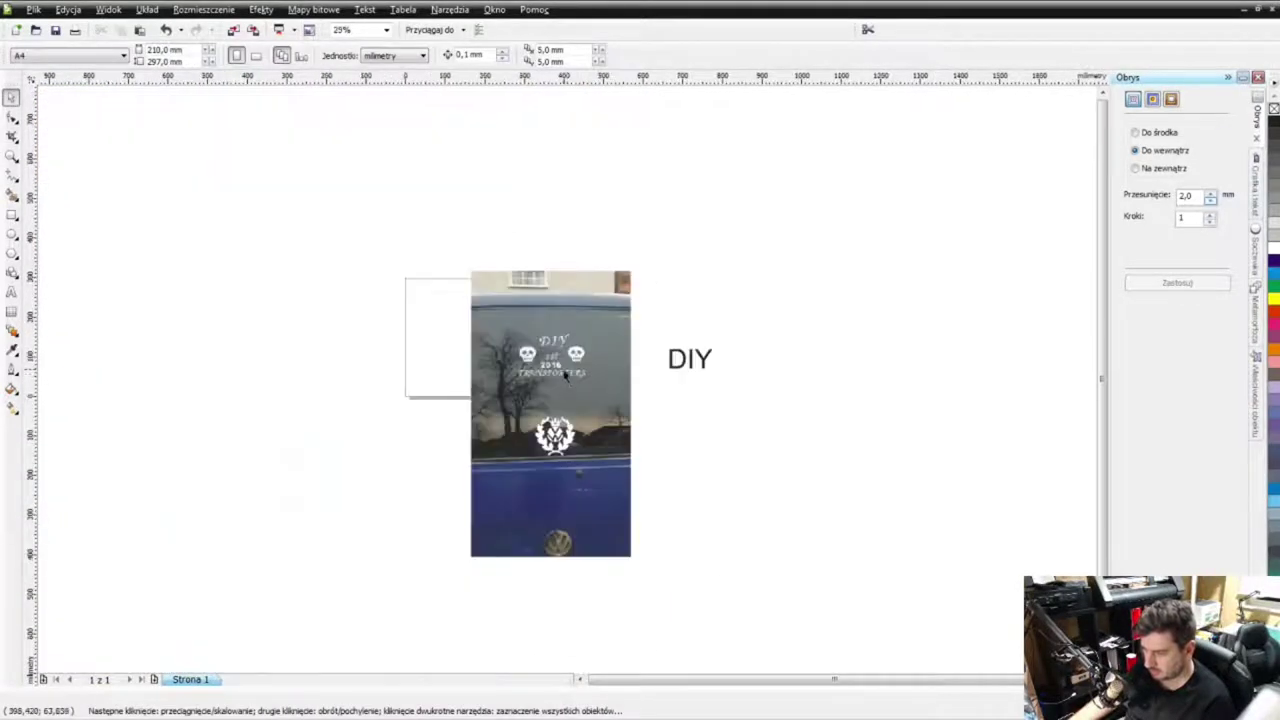
{"action": "left_click", "coordinate": [565, 380]}
{"action": "scroll", "coordinate": [562, 365], "scroll_direction": "up", "scroll_amount": 2}
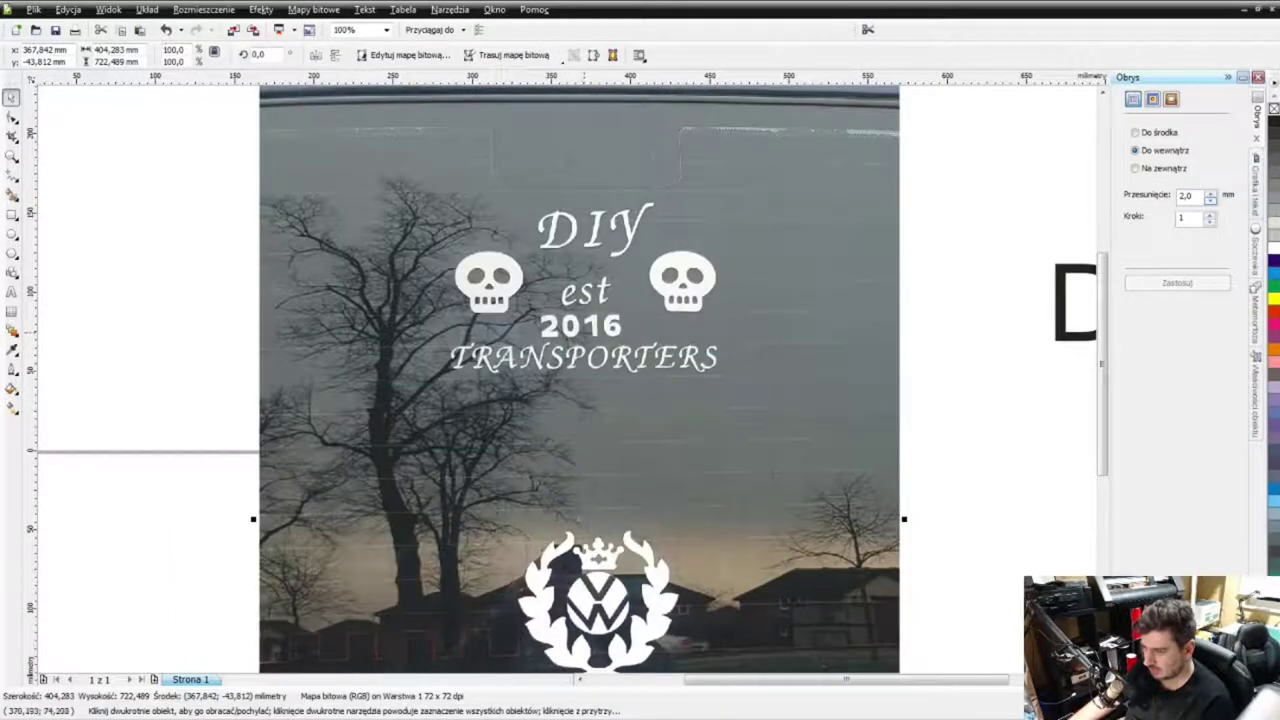
{"action": "scroll", "coordinate": [588, 325], "scroll_direction": "up", "scroll_amount": 1}
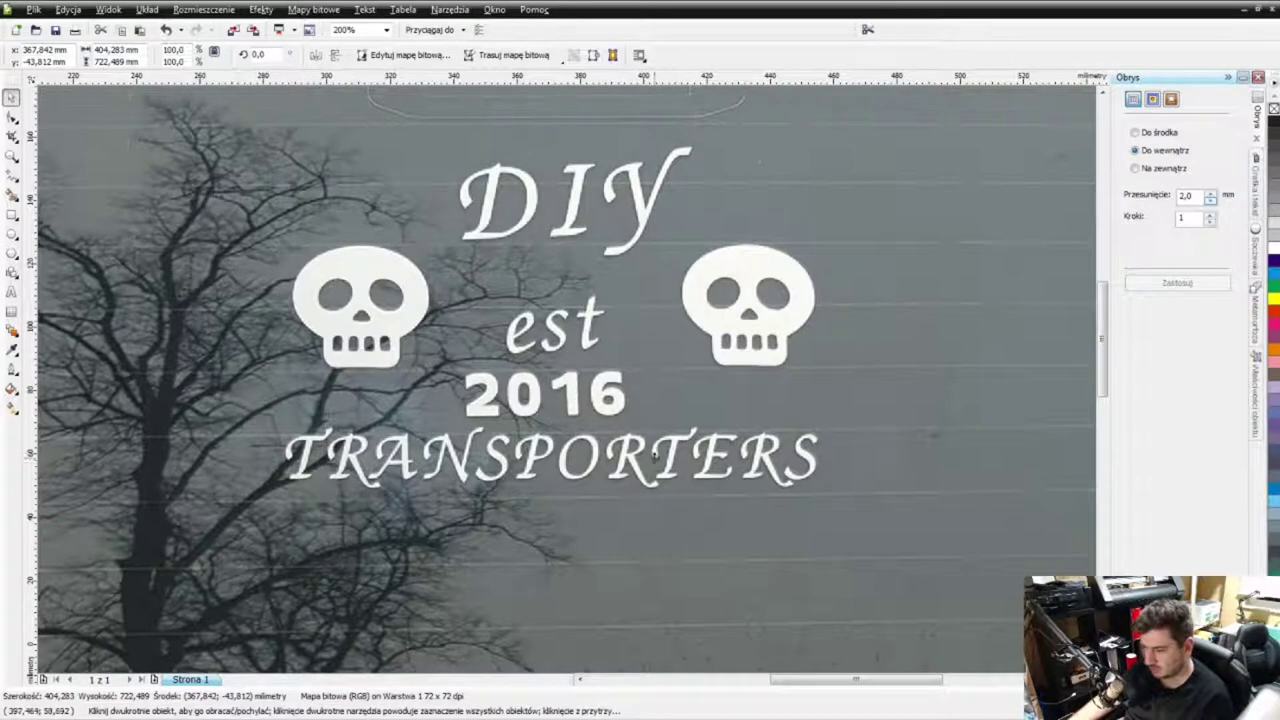
{"action": "scroll", "coordinate": [568, 380], "scroll_direction": "down", "scroll_amount": 3}
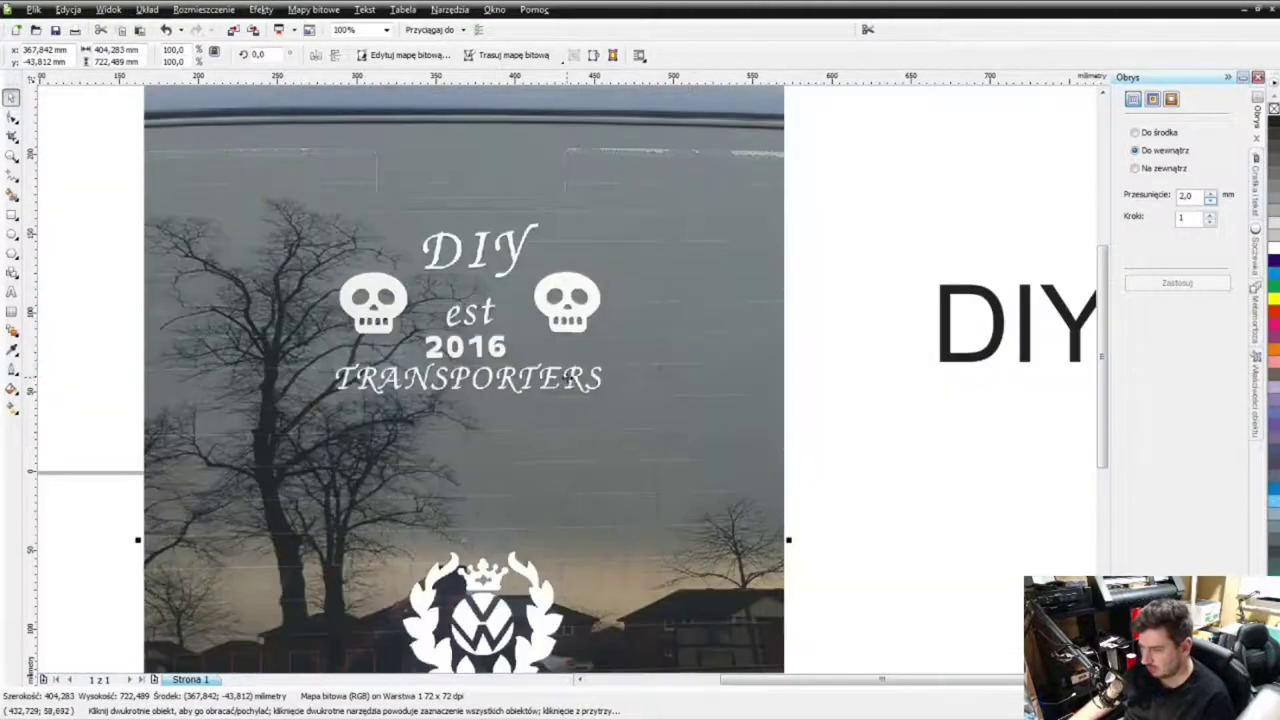
{"action": "scroll", "coordinate": [562, 382], "scroll_direction": "up", "scroll_amount": 2}
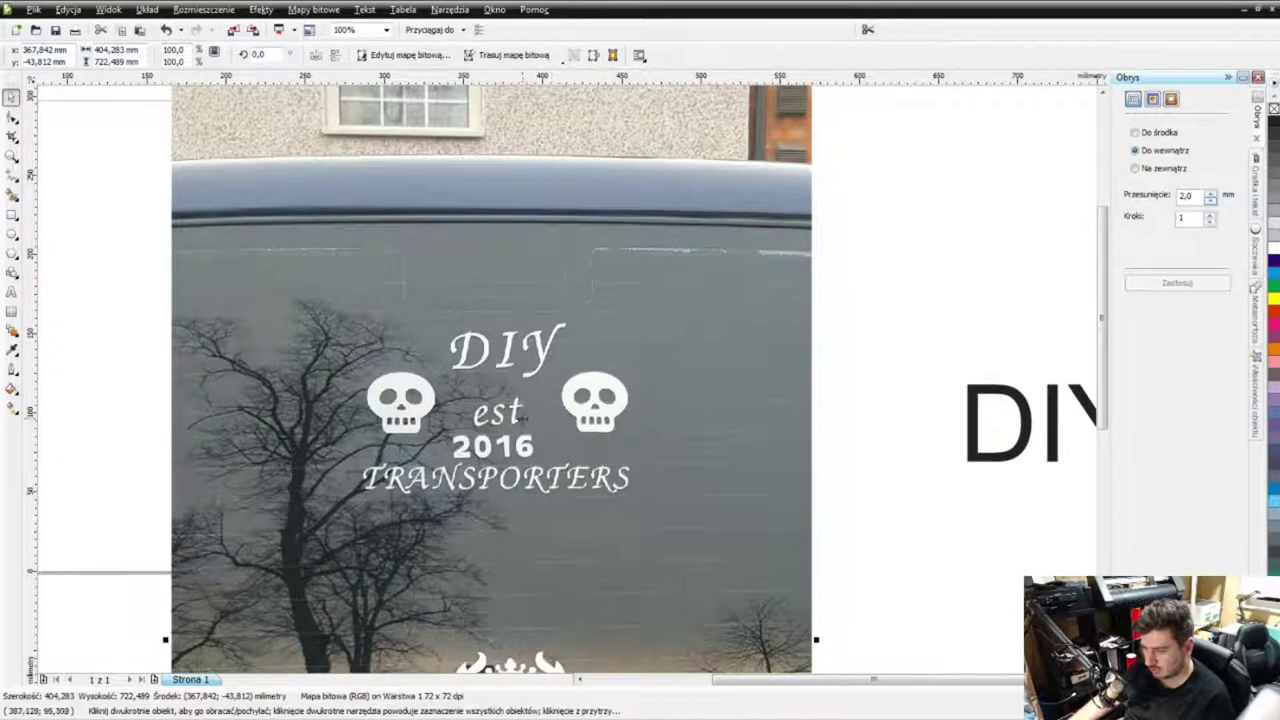
{"action": "scroll", "coordinate": [499, 437], "scroll_direction": "down", "scroll_amount": 2}
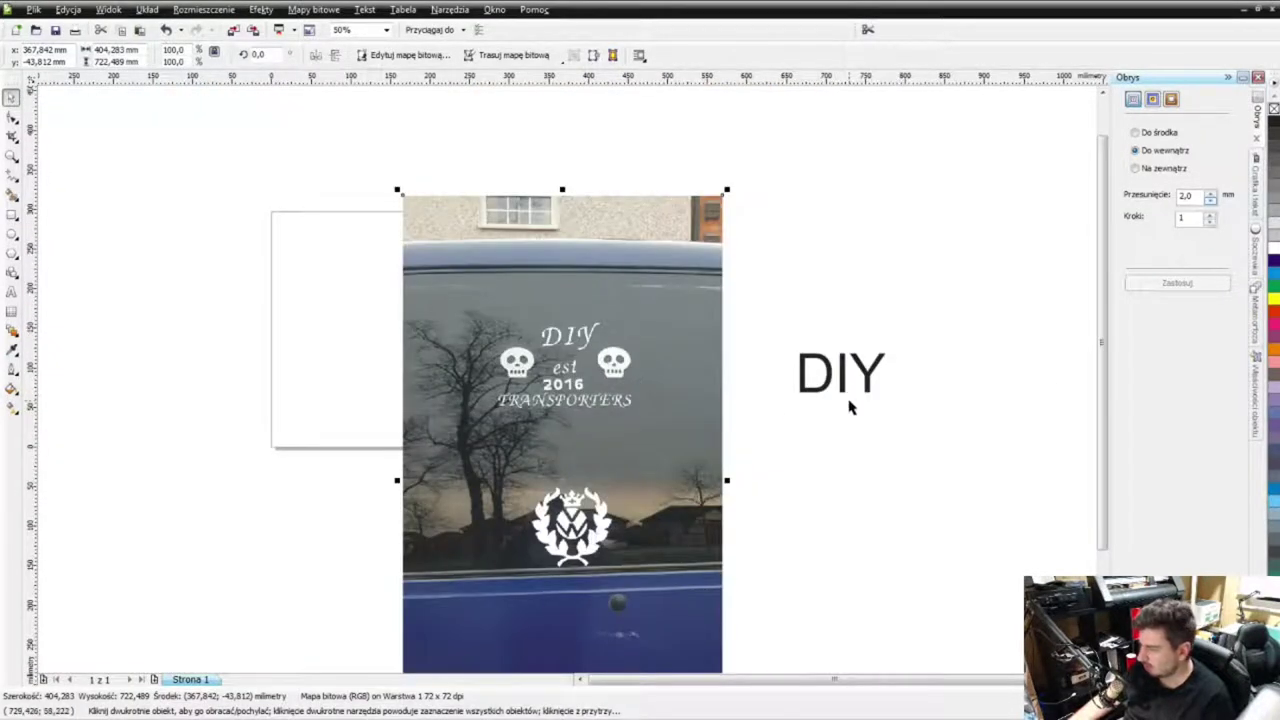
{"action": "scroll", "coordinate": [674, 355], "scroll_direction": "up", "scroll_amount": 2}
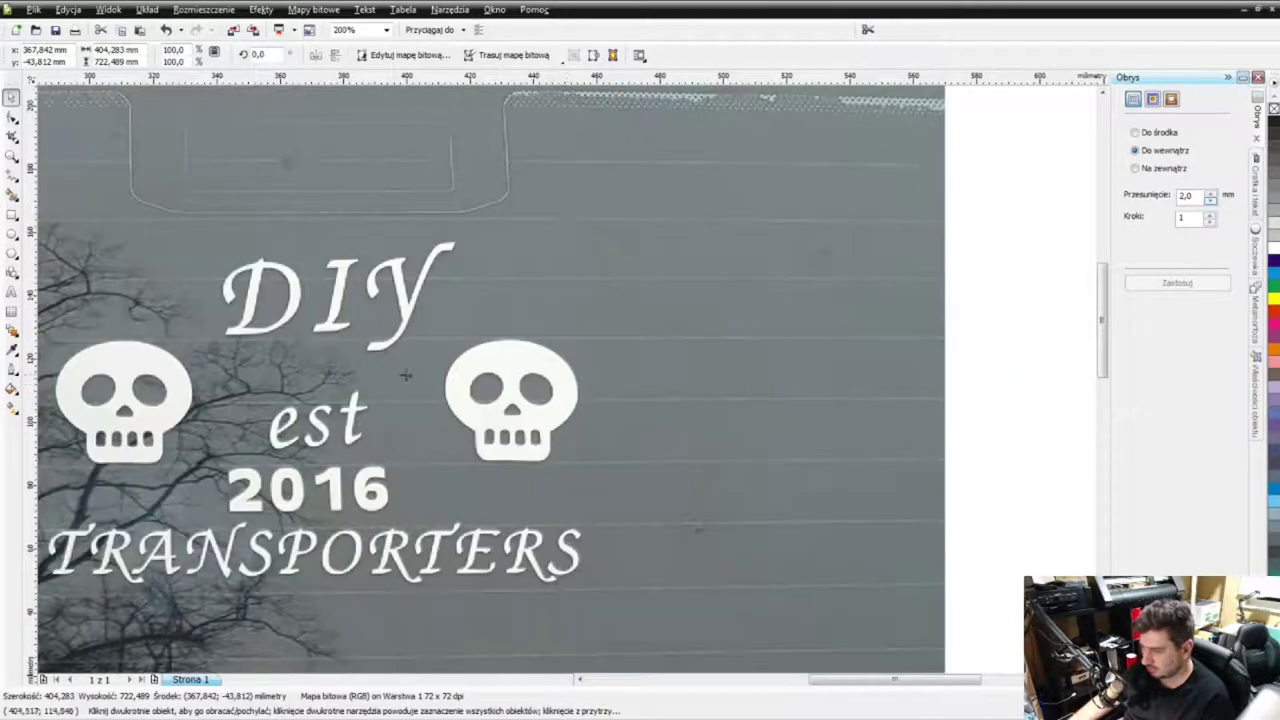
{"action": "scroll", "coordinate": [564, 380], "scroll_direction": "down", "scroll_amount": 1}
{"action": "scroll", "coordinate": [564, 380], "scroll_direction": "up", "scroll_amount": 1}
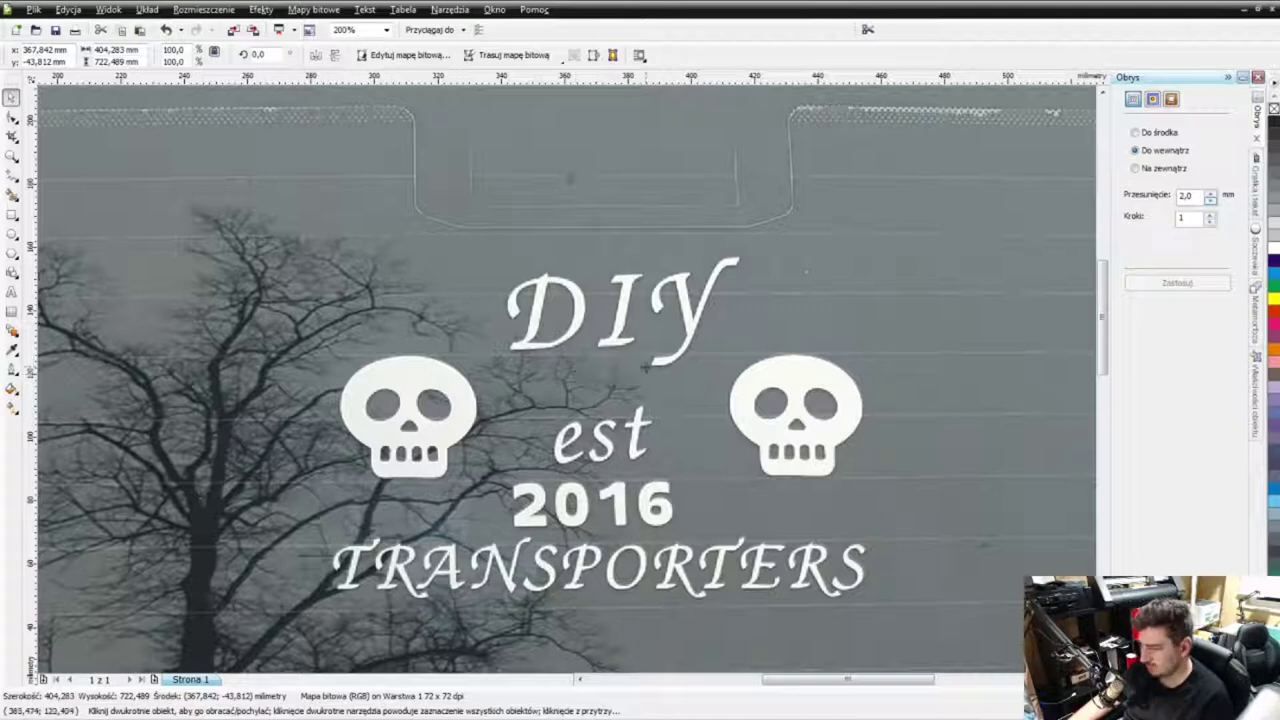
{"action": "scroll", "coordinate": [576, 375], "scroll_direction": "down", "scroll_amount": 2}
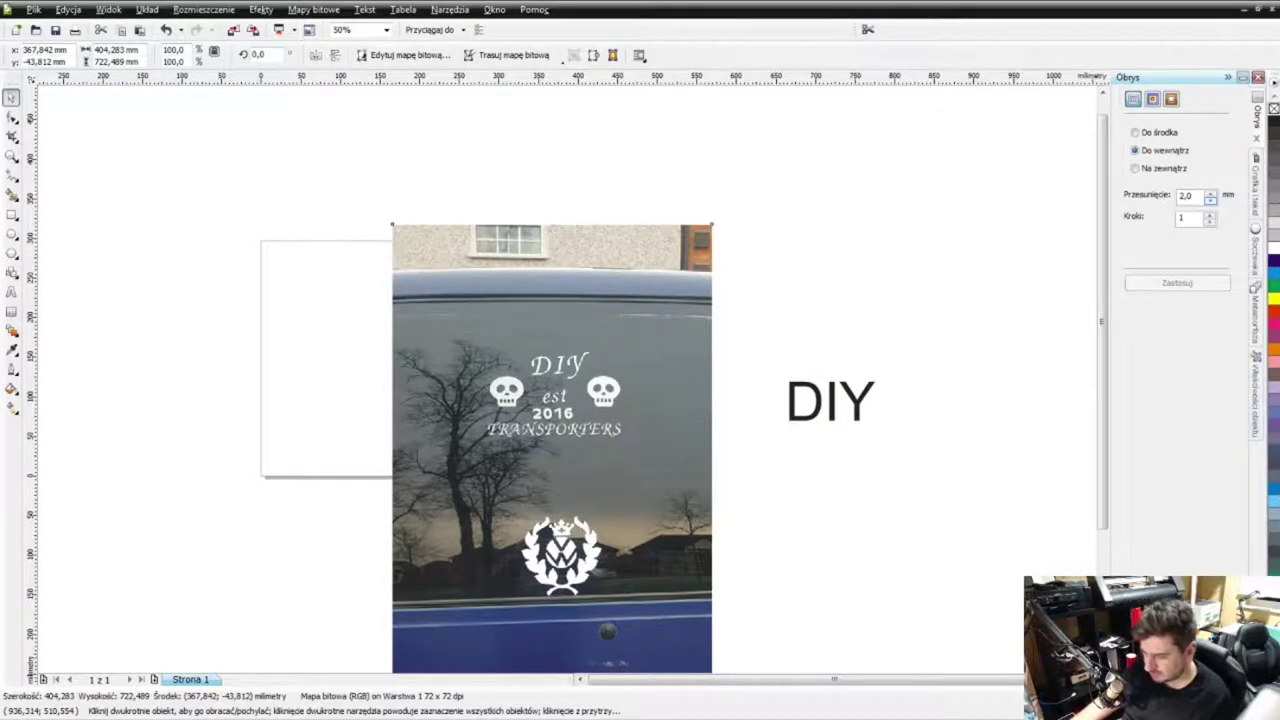
Step: Switch to the AAA wzory NAKLEJEK folder in Windows Explorer, search for "punisher" and import punisher skull.ai beside the page
{"action": "key", "text": "alt+Tab"}
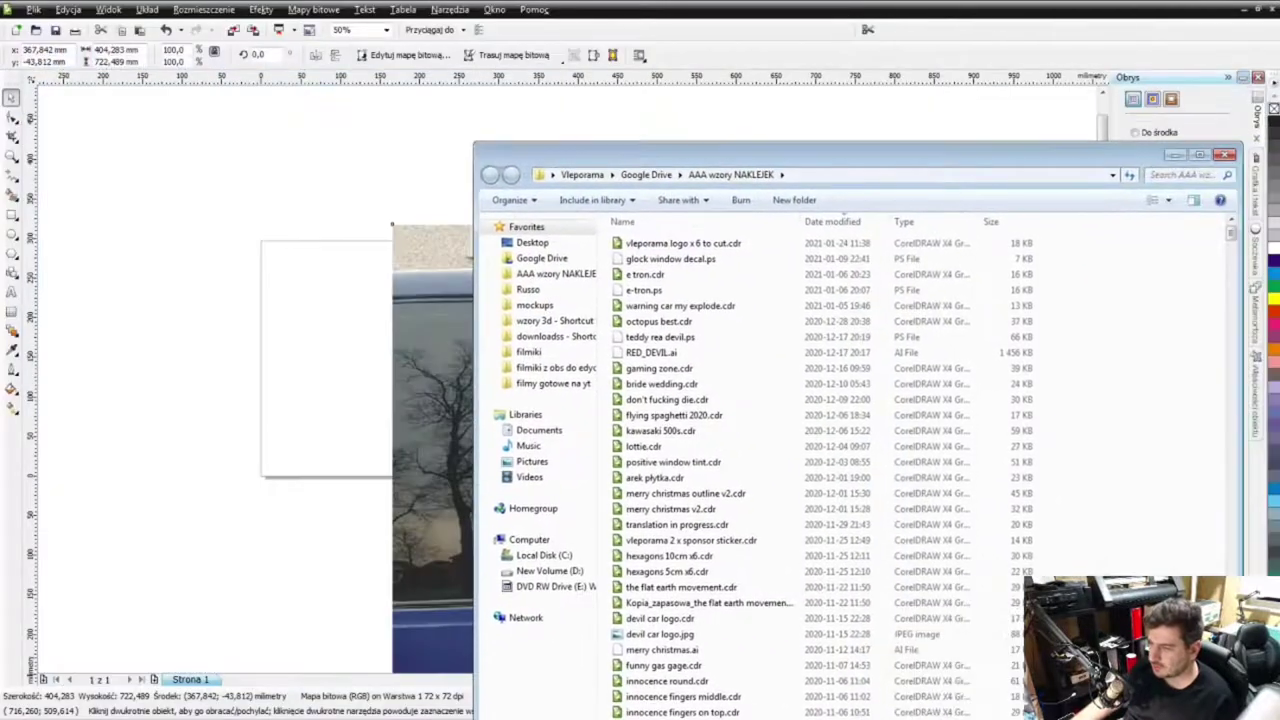
{"action": "key", "text": "ctrl+f"}
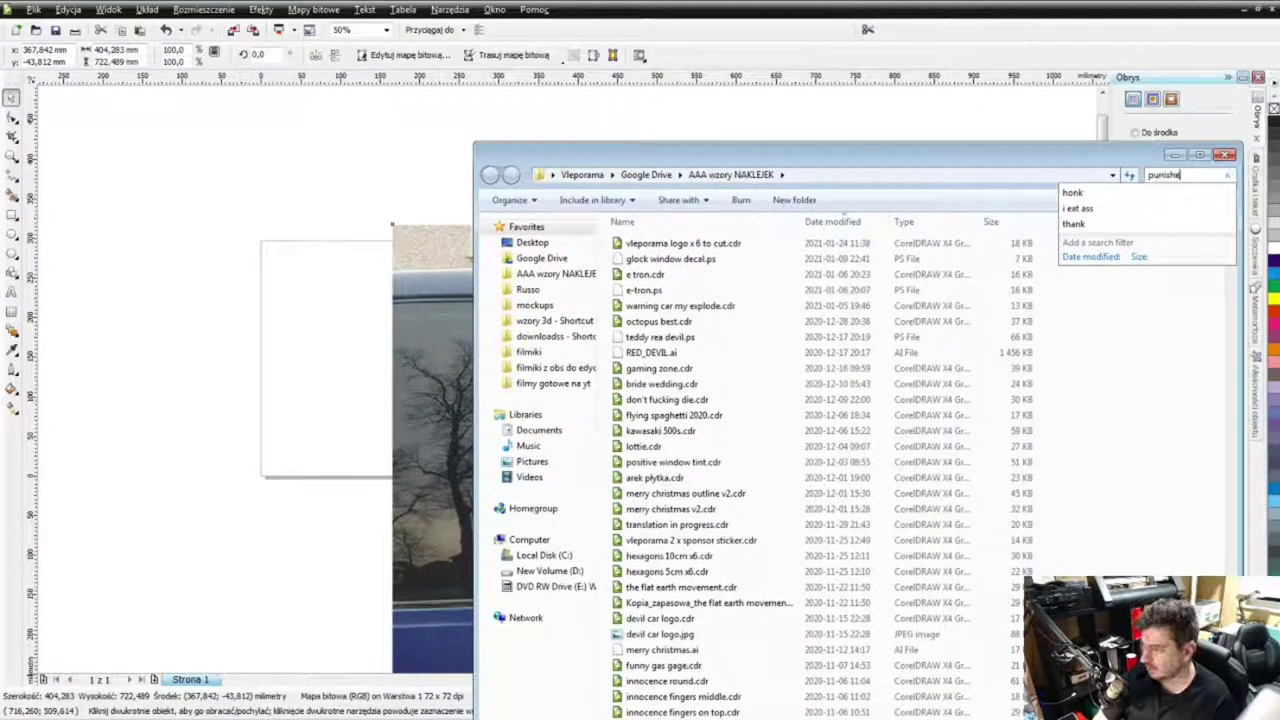
{"action": "left_click_drag", "start_coordinate": [648, 265], "coordinate": [216, 288]}
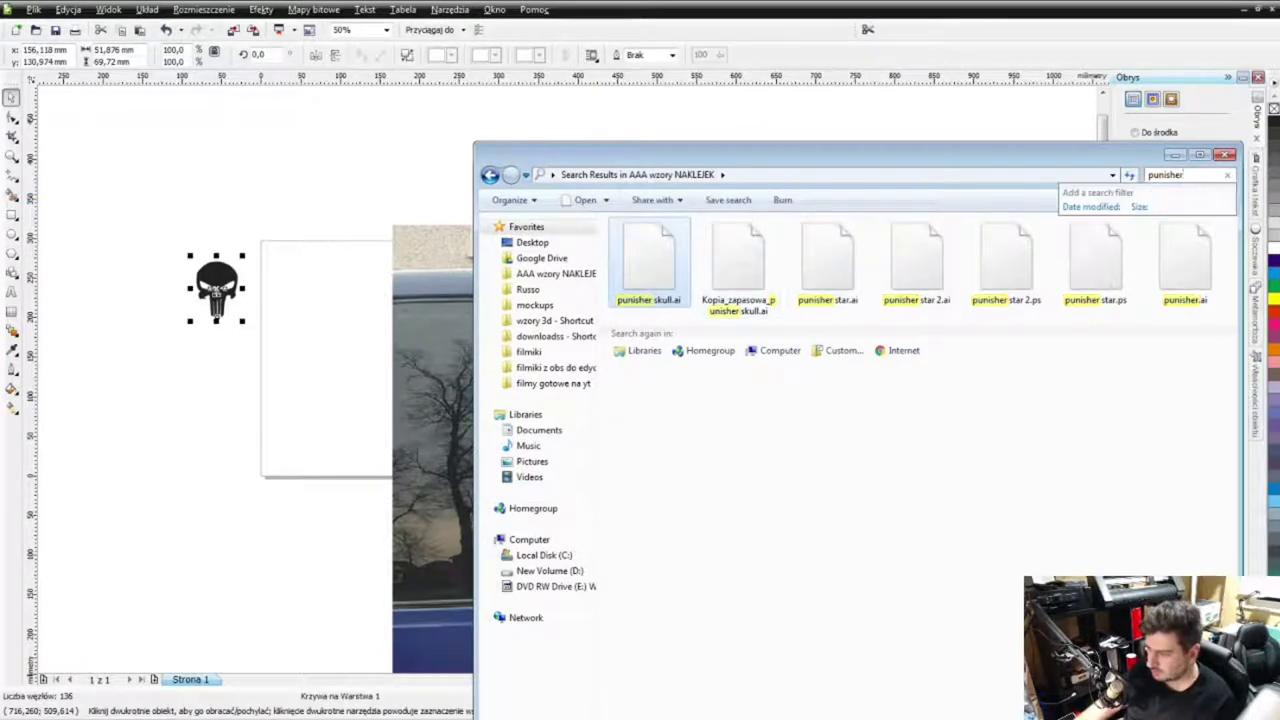
Step: Replace the folder search term with "skull" to look for other skull artwork
{"action": "key", "text": "BackSpace"}
{"action": "key", "text": "BackSpace"}
{"action": "key", "text": "BackSpace"}
{"action": "key", "text": "BackSpace"}
{"action": "key", "text": "BackSpace"}
{"action": "key", "text": "BackSpace"}
{"action": "key", "text": "BackSpace"}
{"action": "key", "text": "BackSpace"}
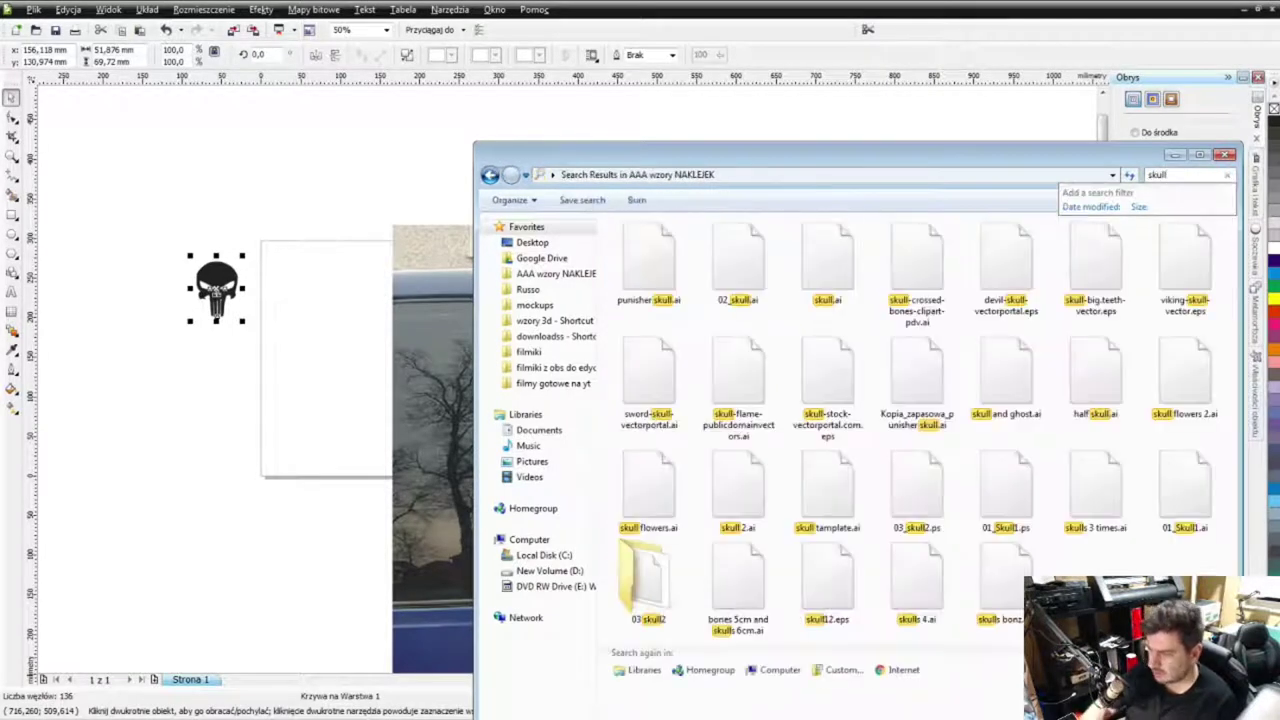
Step: Try to import 02_skull.ai into the drawing and dismiss the import error
{"action": "left_click", "coordinate": [738, 262]}
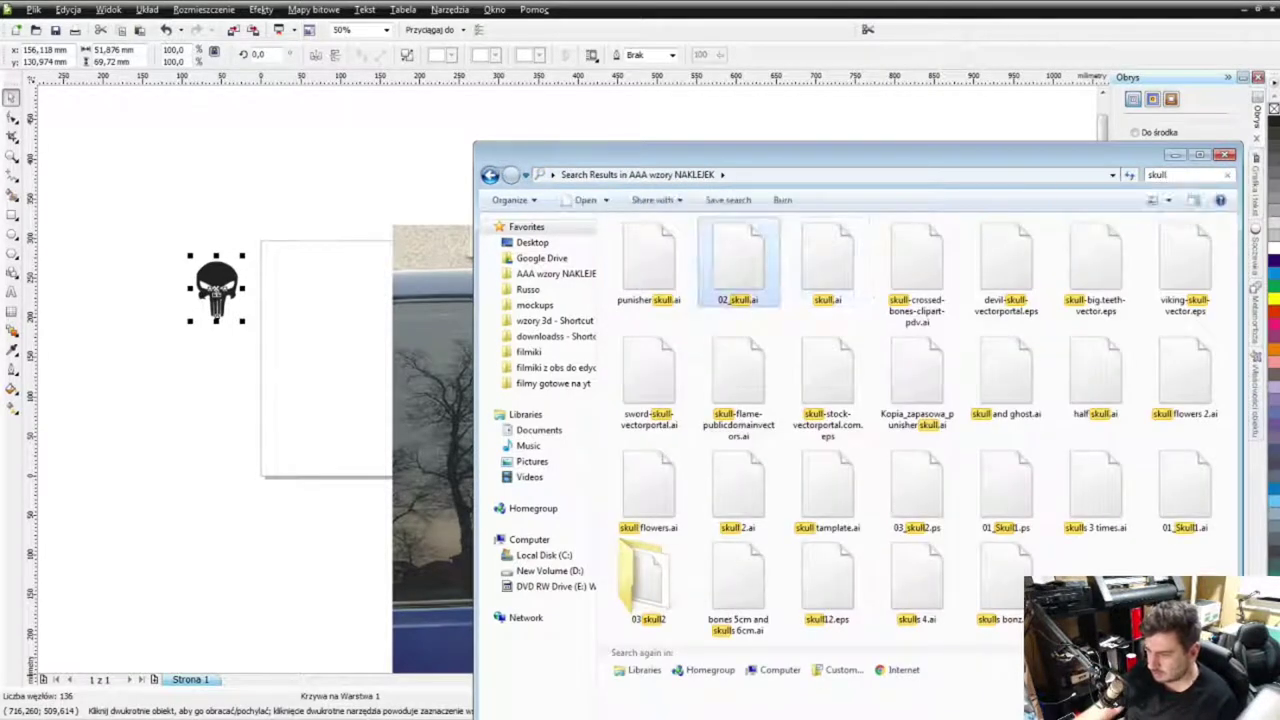
{"action": "double_click", "coordinate": [738, 262]}
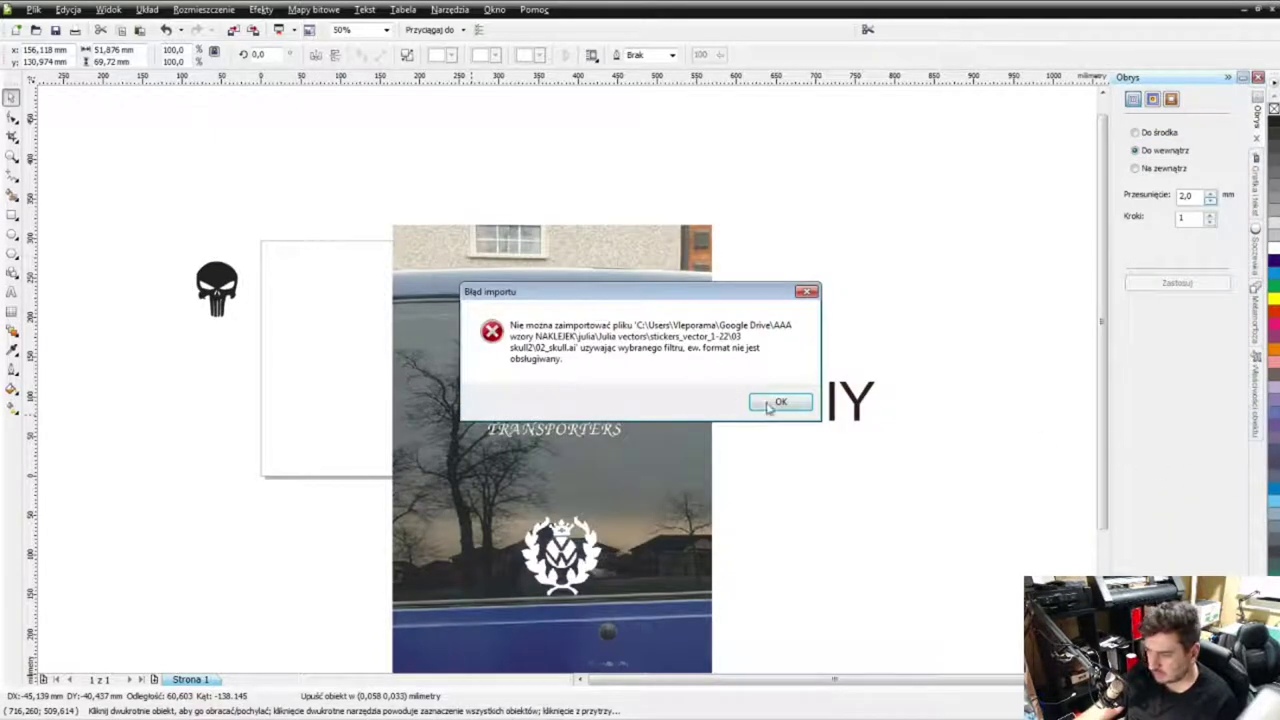
{"action": "left_click", "coordinate": [768, 402]}
Step: Import skull.ai from the search results as a trial and delete the imported artwork from the drawing
{"action": "key", "text": "alt+Tab"}
{"action": "key", "text": "Right"}
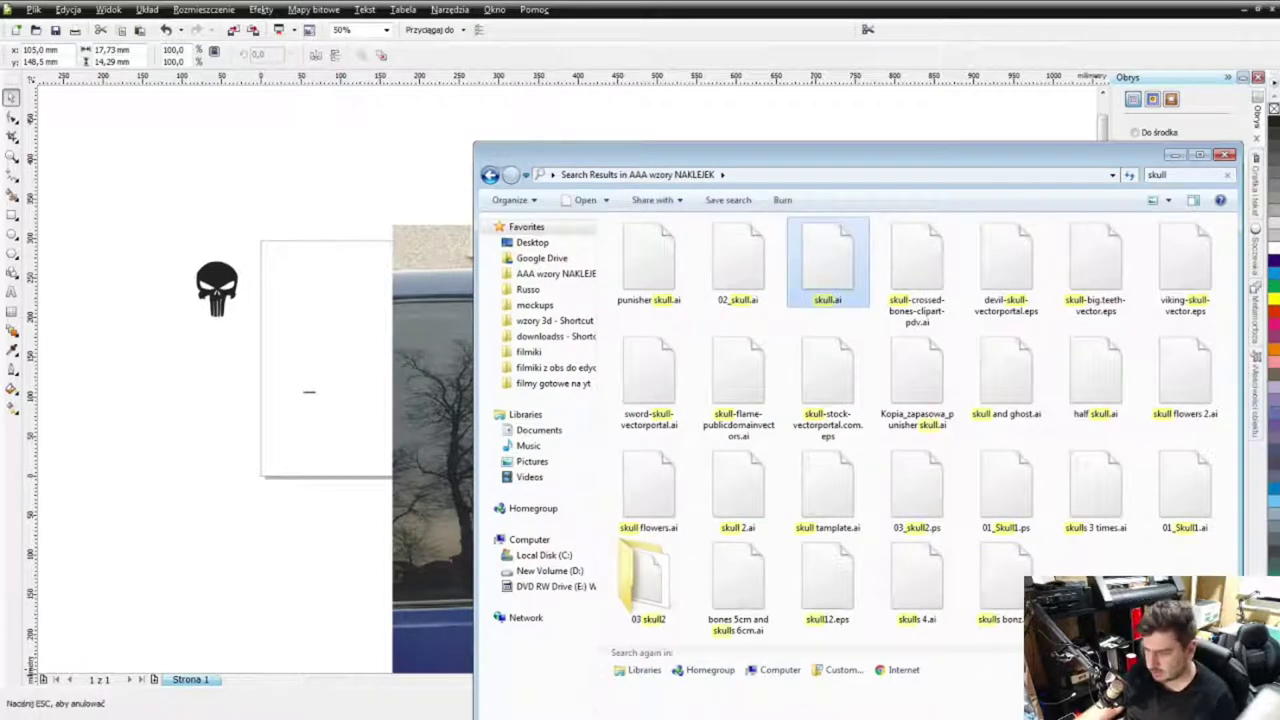
{"action": "left_click", "coordinate": [227, 509]}
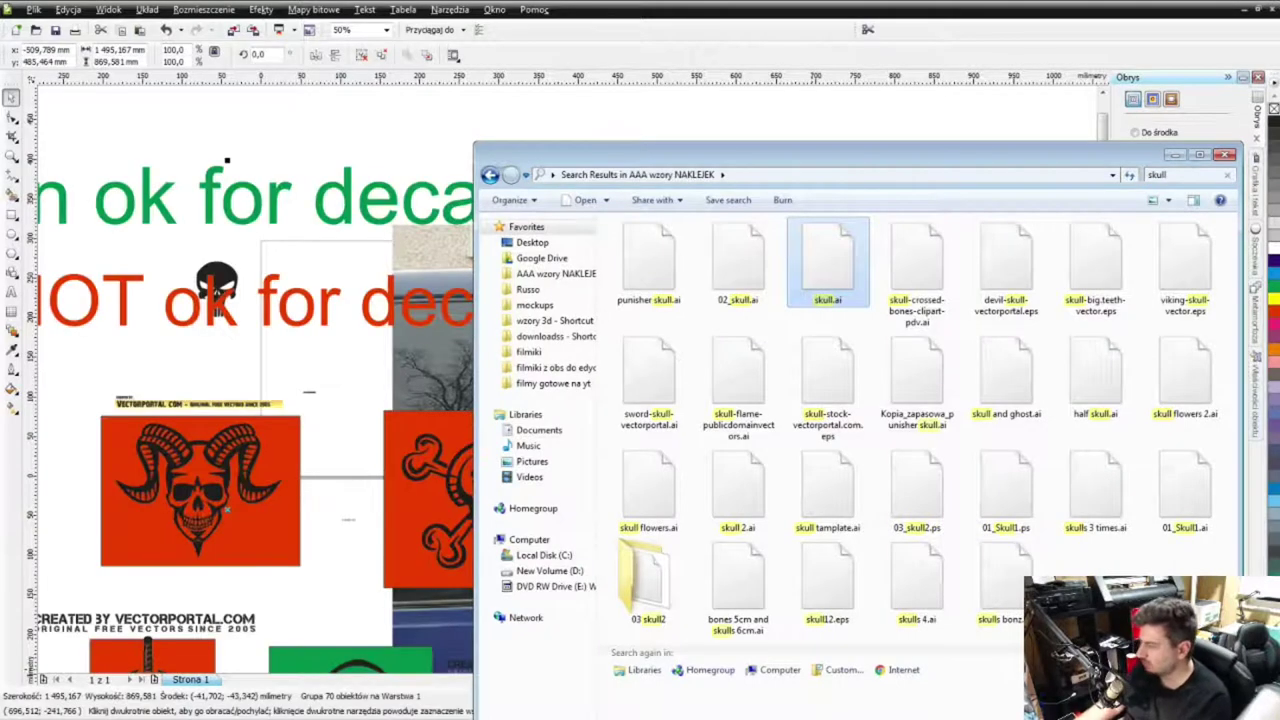
{"action": "key", "text": "alt+Tab"}
{"action": "key", "text": "Delete"}
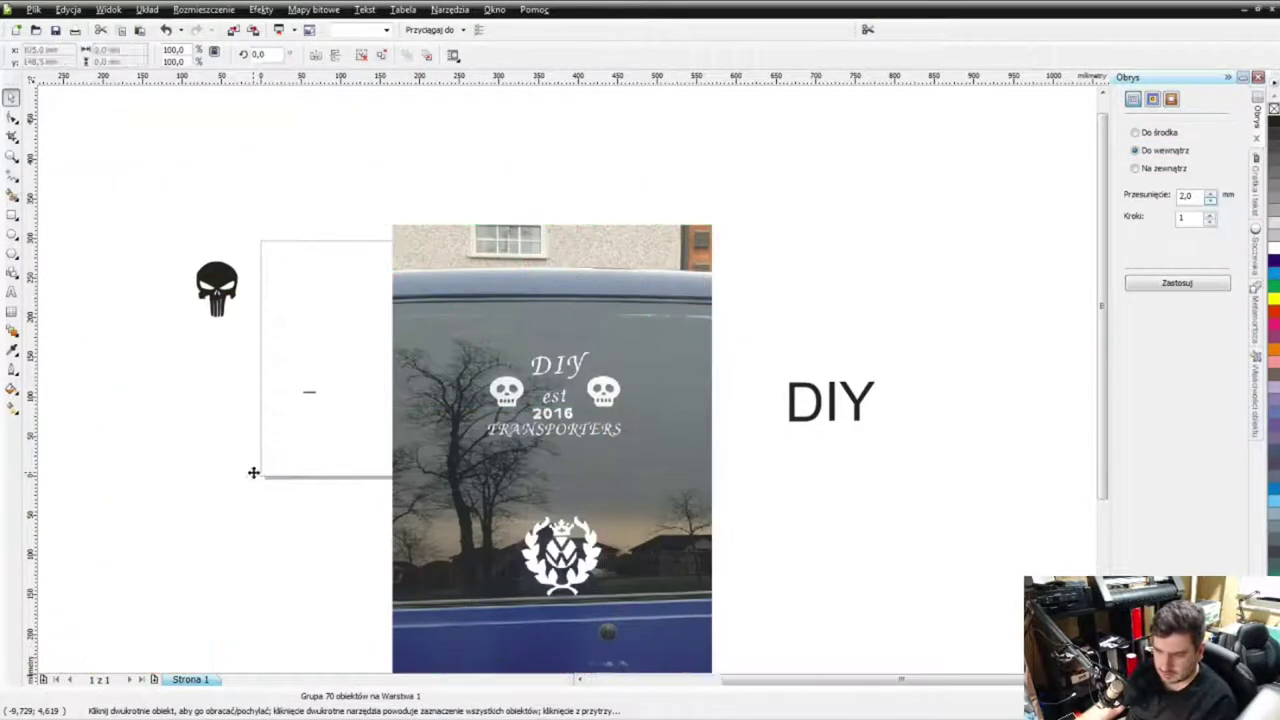
Step: Import skull-crossed-bones-clipart-pdv.ai as a trial and delete it from the drawing
{"action": "key", "text": "alt+Tab"}
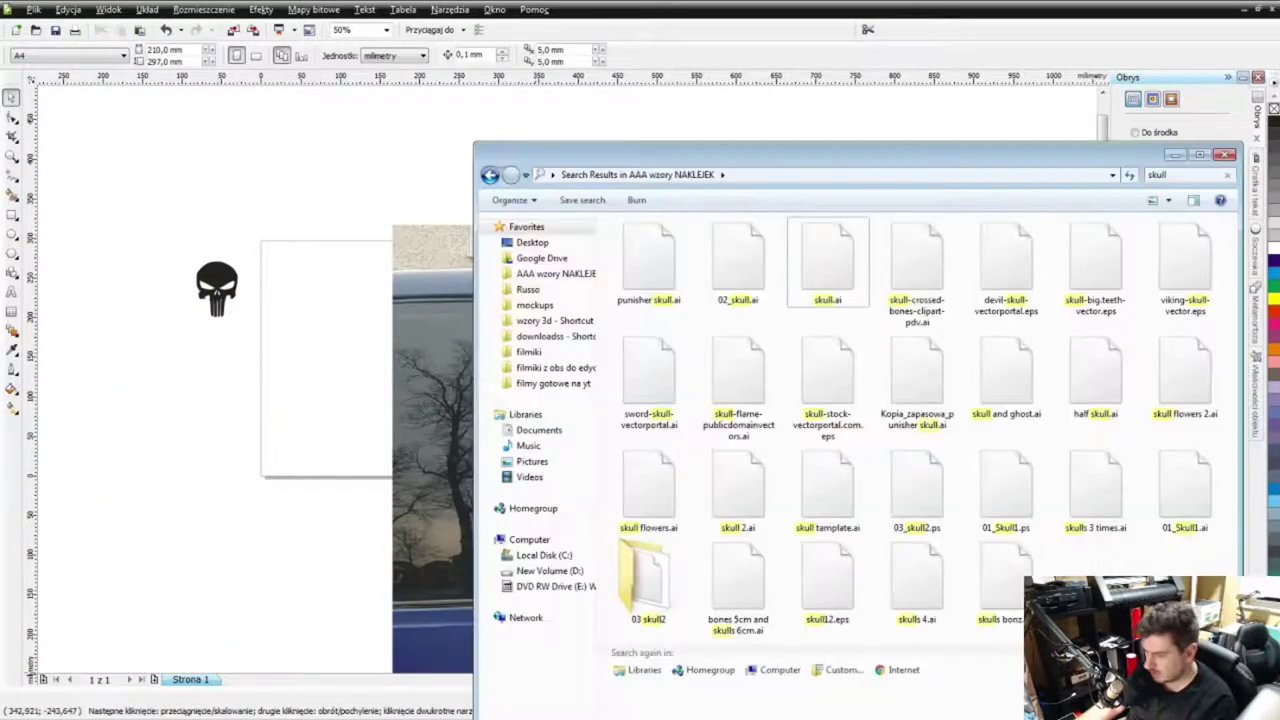
{"action": "left_click_drag", "start_coordinate": [916, 265], "coordinate": [339, 500]}
{"action": "key", "text": "alt+Tab"}
{"action": "left_click_drag", "start_coordinate": [317, 452], "coordinate": [180, 415]}
{"action": "key", "text": "Delete"}
Step: Try to import devil-skull-vectorportal.eps into the drawing and abandon the import
{"action": "key", "text": "alt+Tab"}
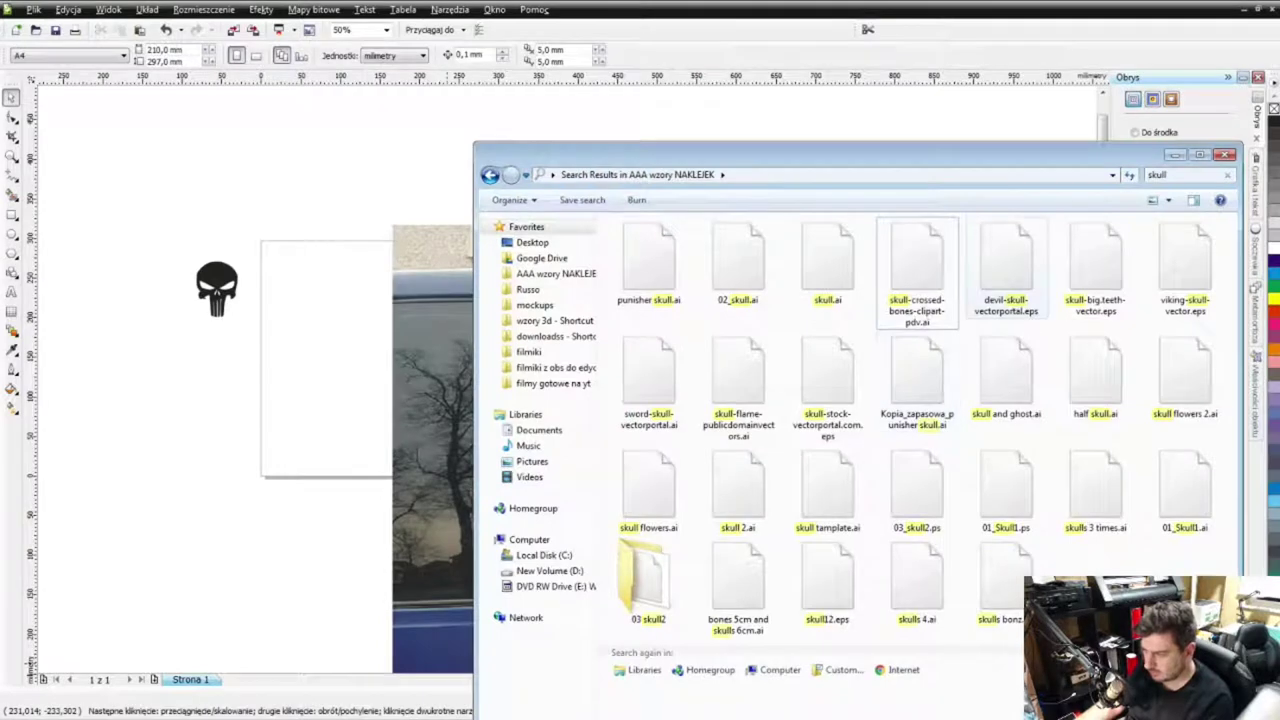
{"action": "left_click", "coordinate": [1006, 265]}
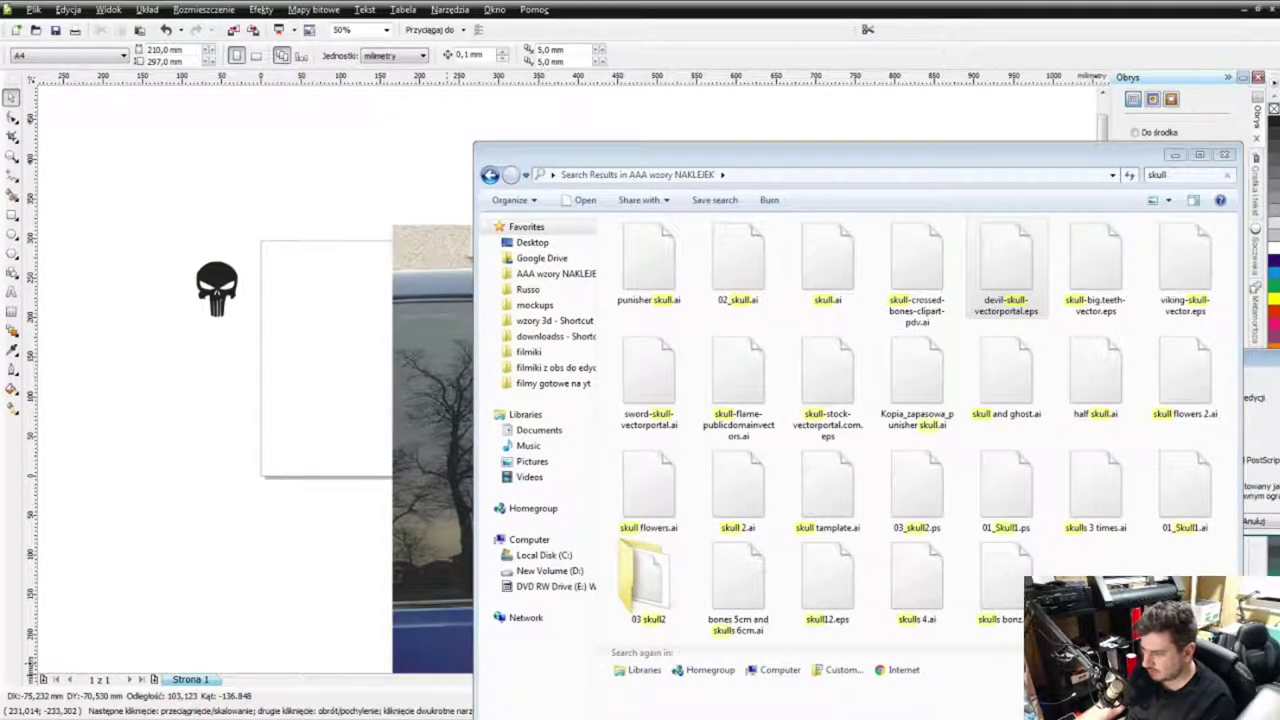
{"action": "key", "text": "alt+Tab"}
Step: Import sword-skull-vectorportal.ai as a trial, deleting both its source file and the artwork placed in the drawing
{"action": "key", "text": "alt+Tab"}
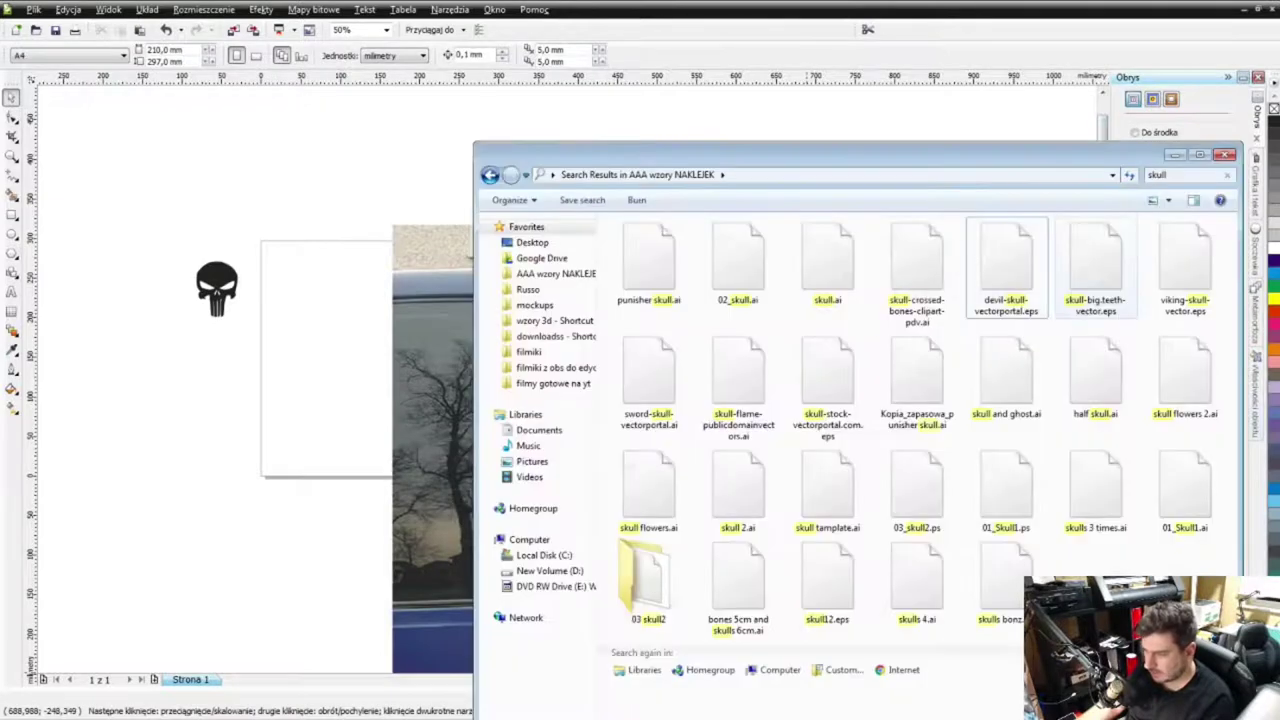
{"action": "left_click", "coordinate": [648, 380]}
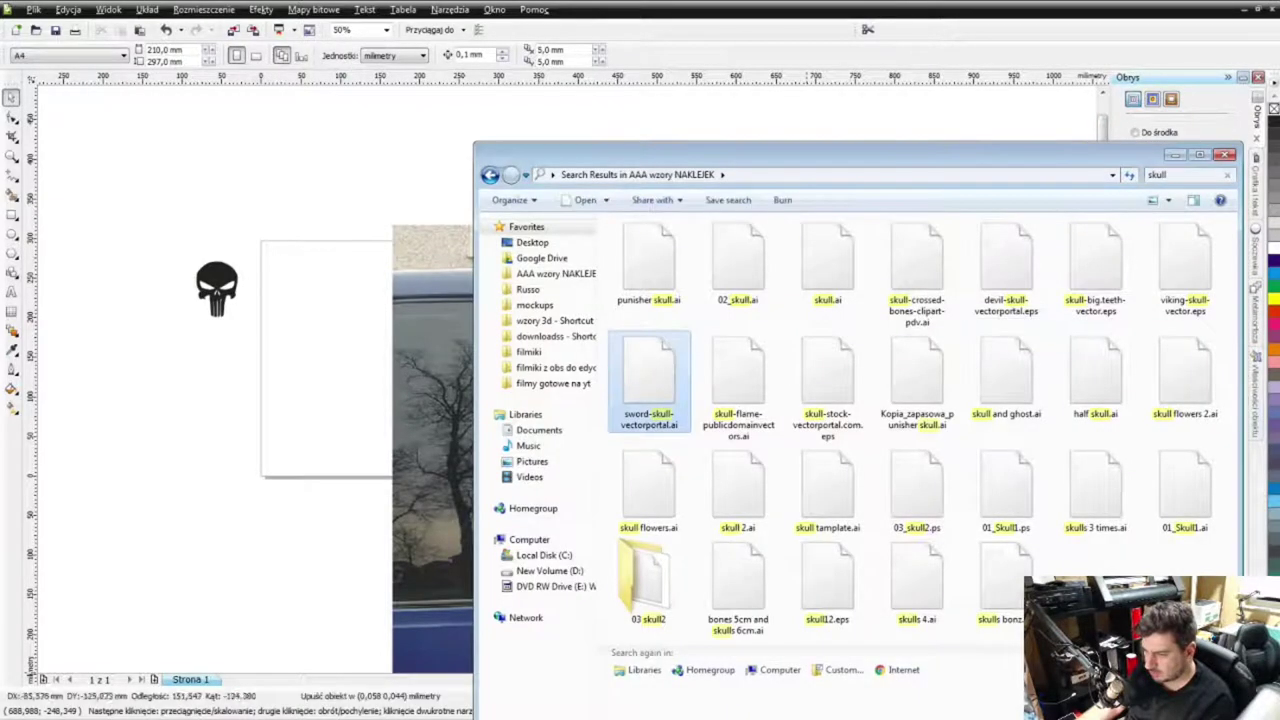
{"action": "left_click_drag", "start_coordinate": [648, 380], "coordinate": [358, 570]}
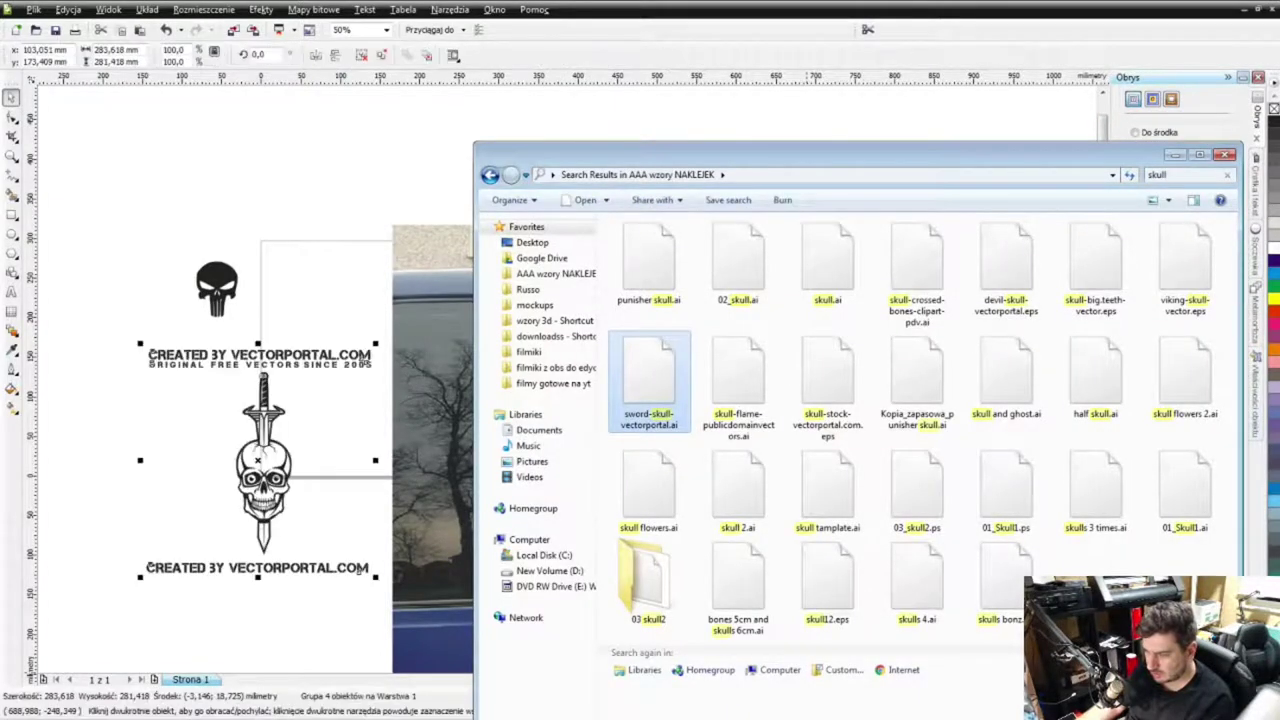
{"action": "key", "text": "Delete"}
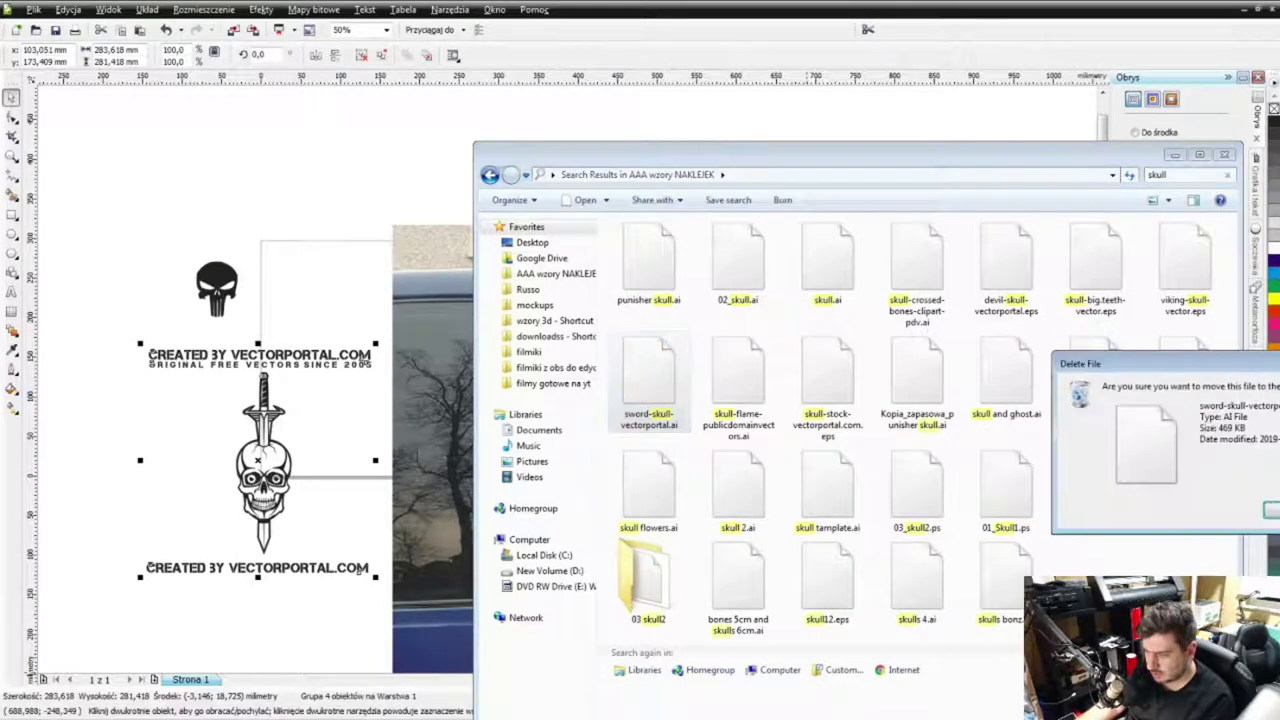
{"action": "key", "text": "Return"}
{"action": "left_click", "coordinate": [360, 568]}
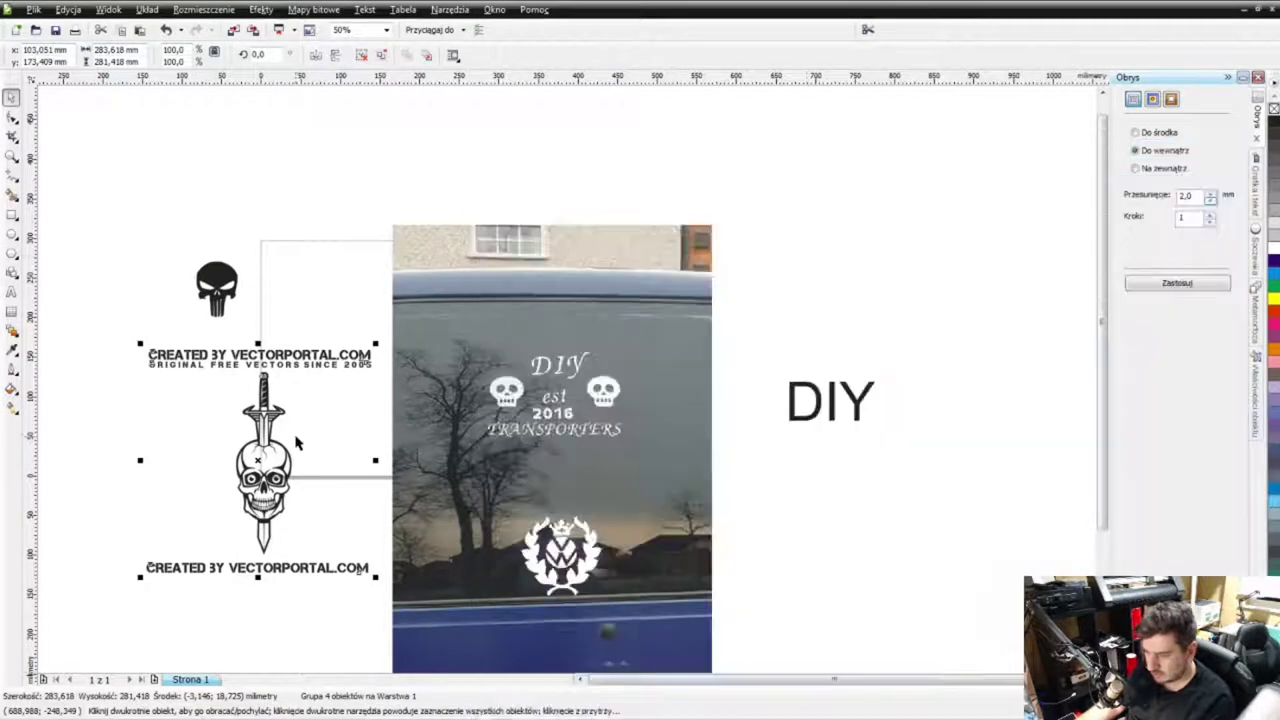
{"action": "key", "text": "Delete"}
Step: Import half skull.ai as a trial and delete it from the drawing
{"action": "key", "text": "alt+Tab"}
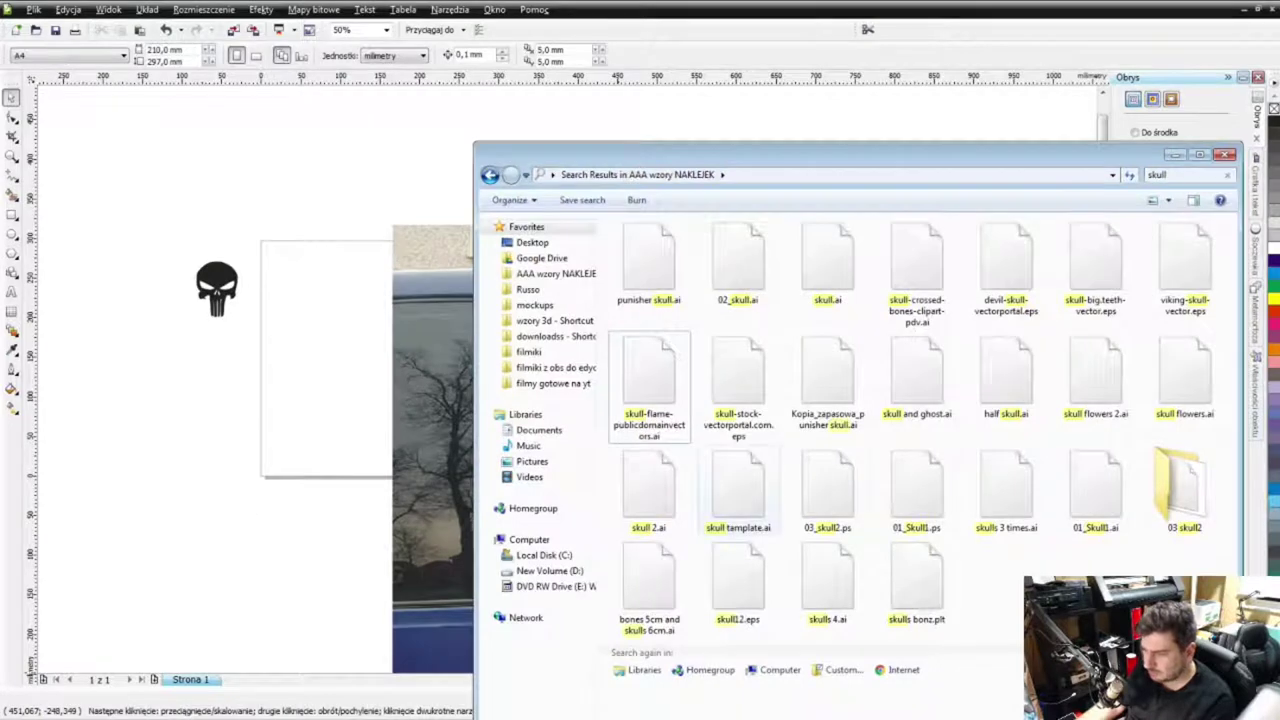
{"action": "left_click", "coordinate": [1006, 378]}
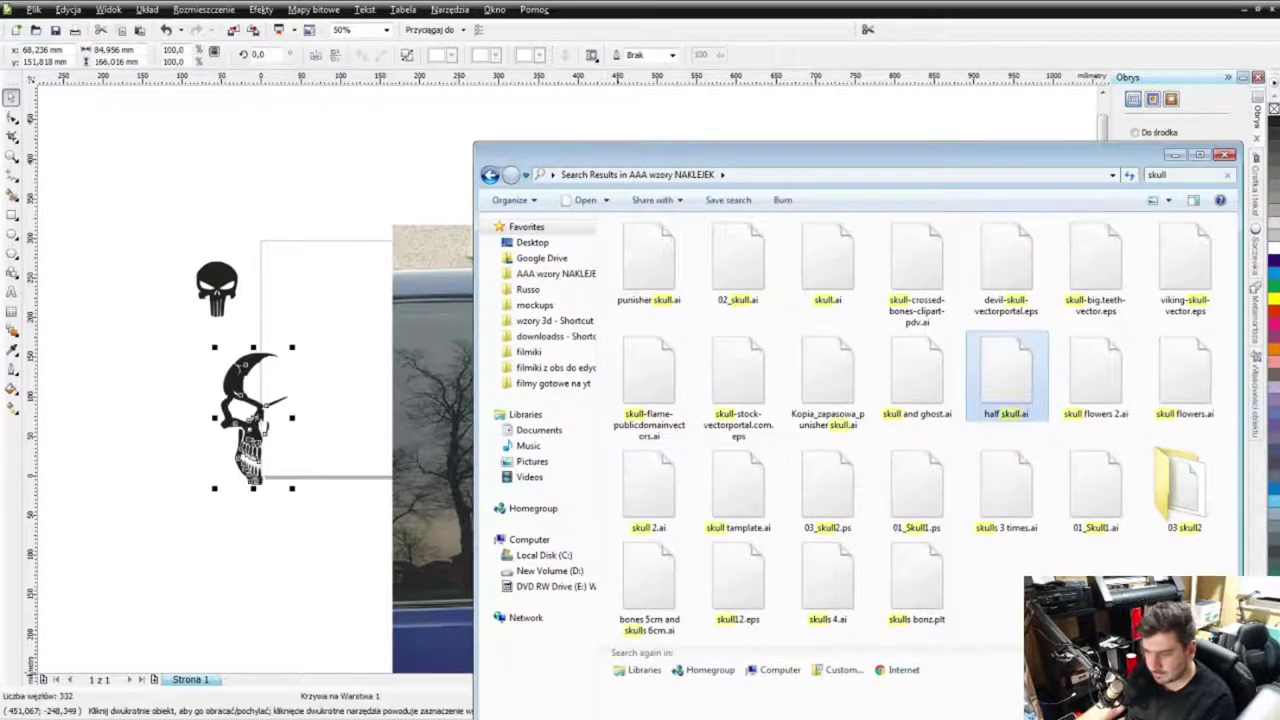
{"action": "left_click", "coordinate": [251, 437]}
{"action": "key", "text": "Delete"}
Step: Import skull and ghost.ai as a trial and delete both of its shapes from the drawing
{"action": "key", "text": "alt+Tab"}
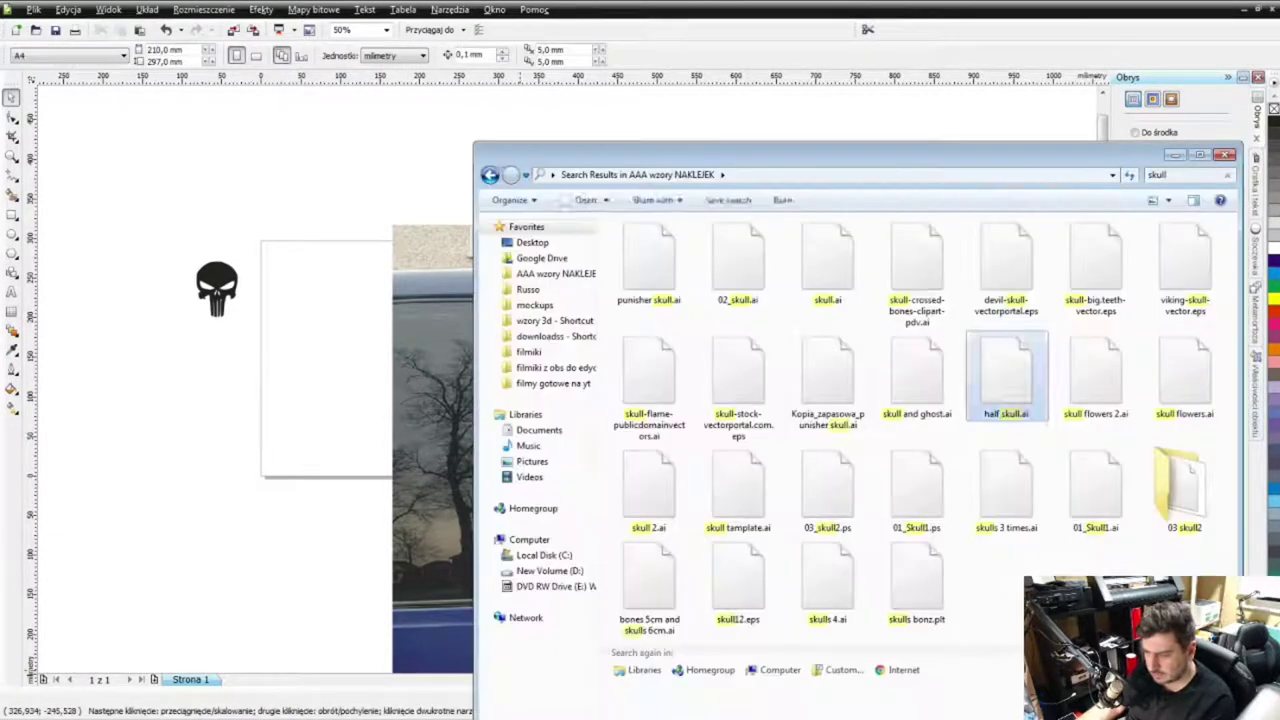
{"action": "left_click_drag", "start_coordinate": [917, 378], "coordinate": [155, 432]}
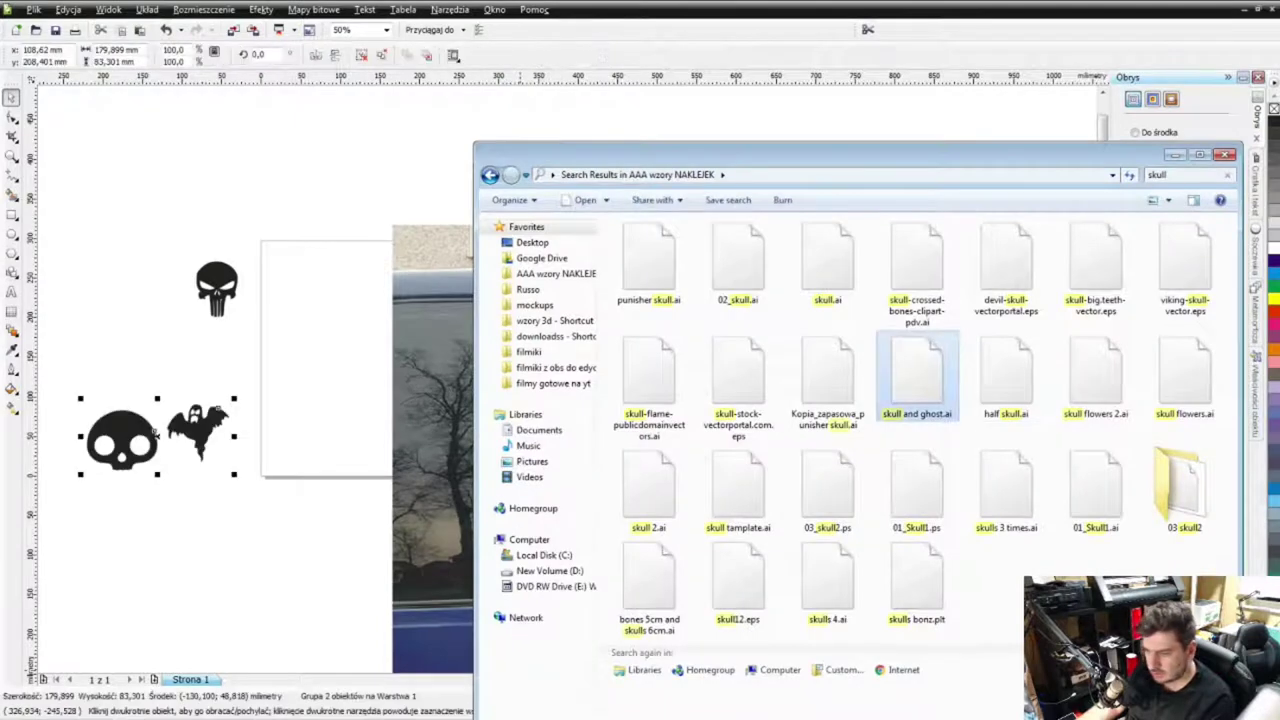
{"action": "key", "text": "alt+Tab"}
{"action": "key", "text": "Delete"}
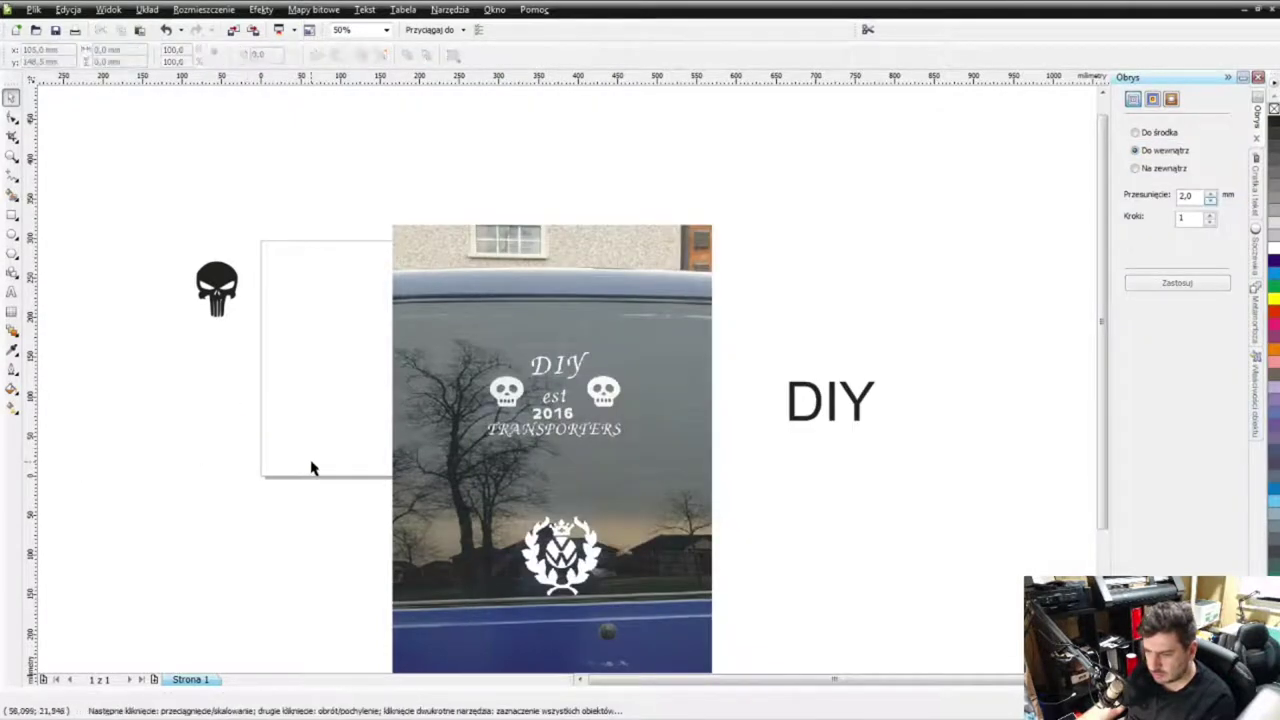
Step: Import skulls bonz.plt into the drawing with the default HPGL pen options
{"action": "key", "text": "alt+Tab"}
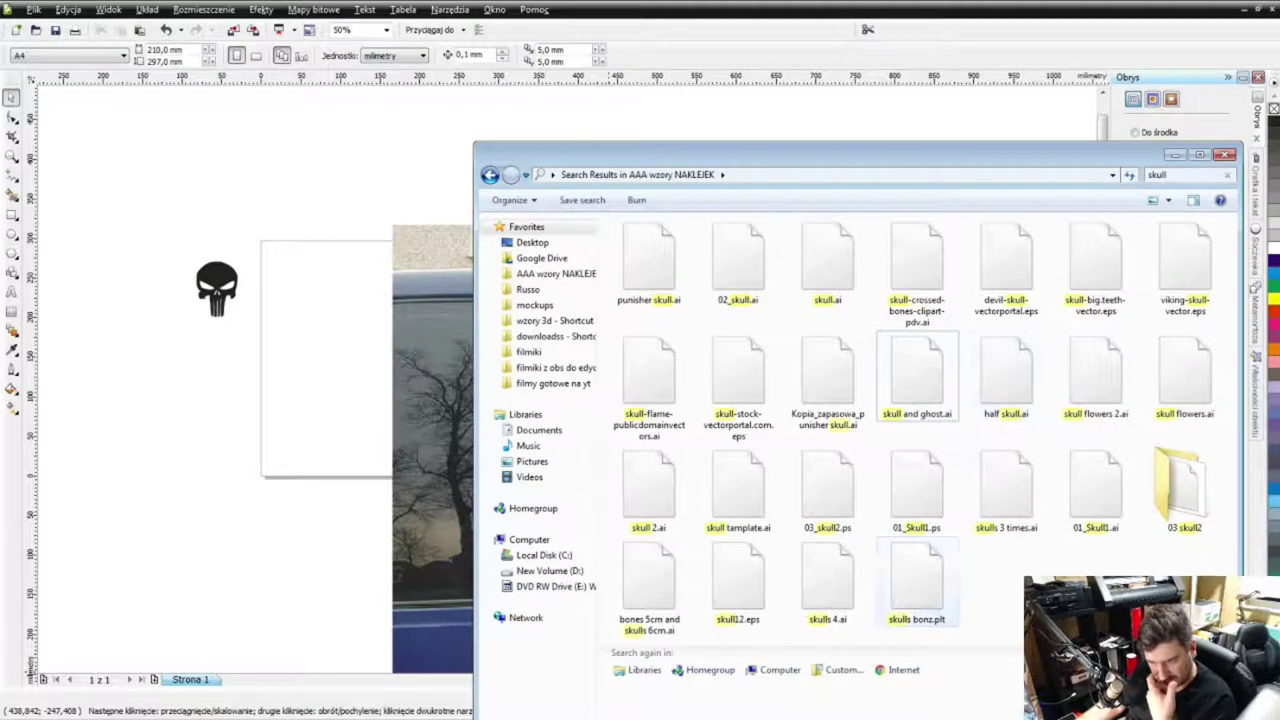
{"action": "left_click_drag", "start_coordinate": [916, 580], "coordinate": [300, 400]}
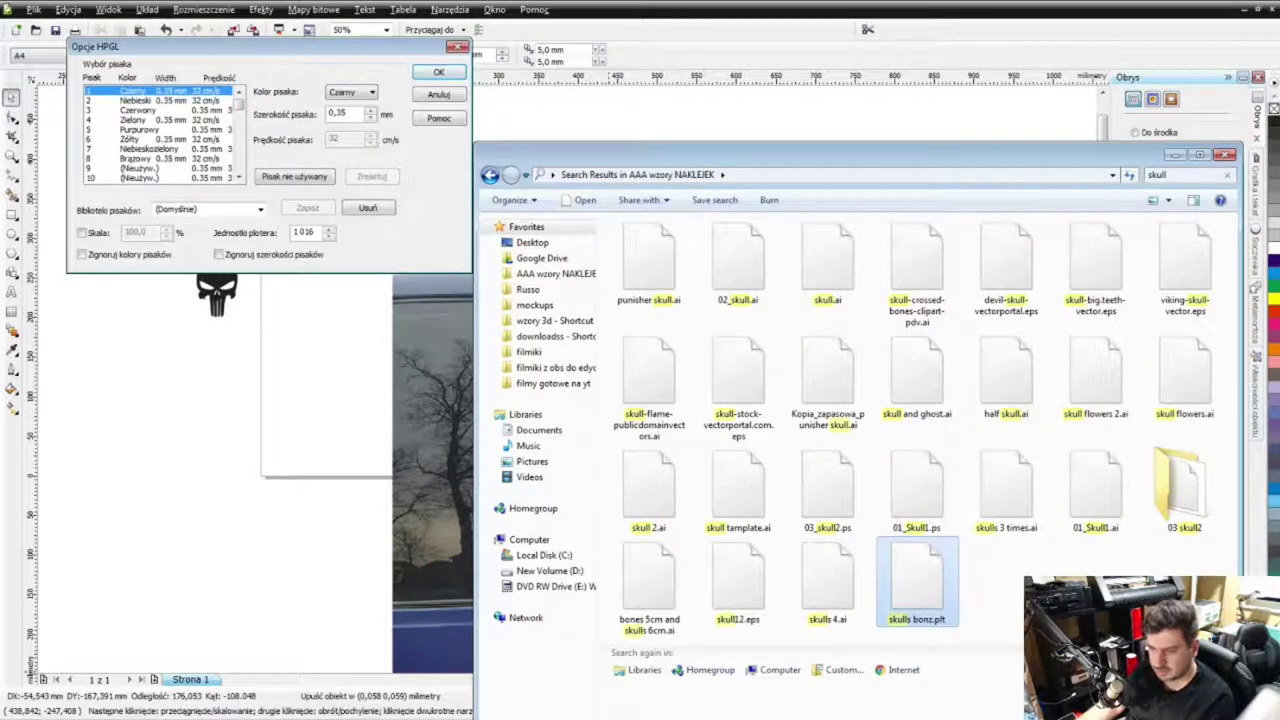
{"action": "key", "text": "Return"}
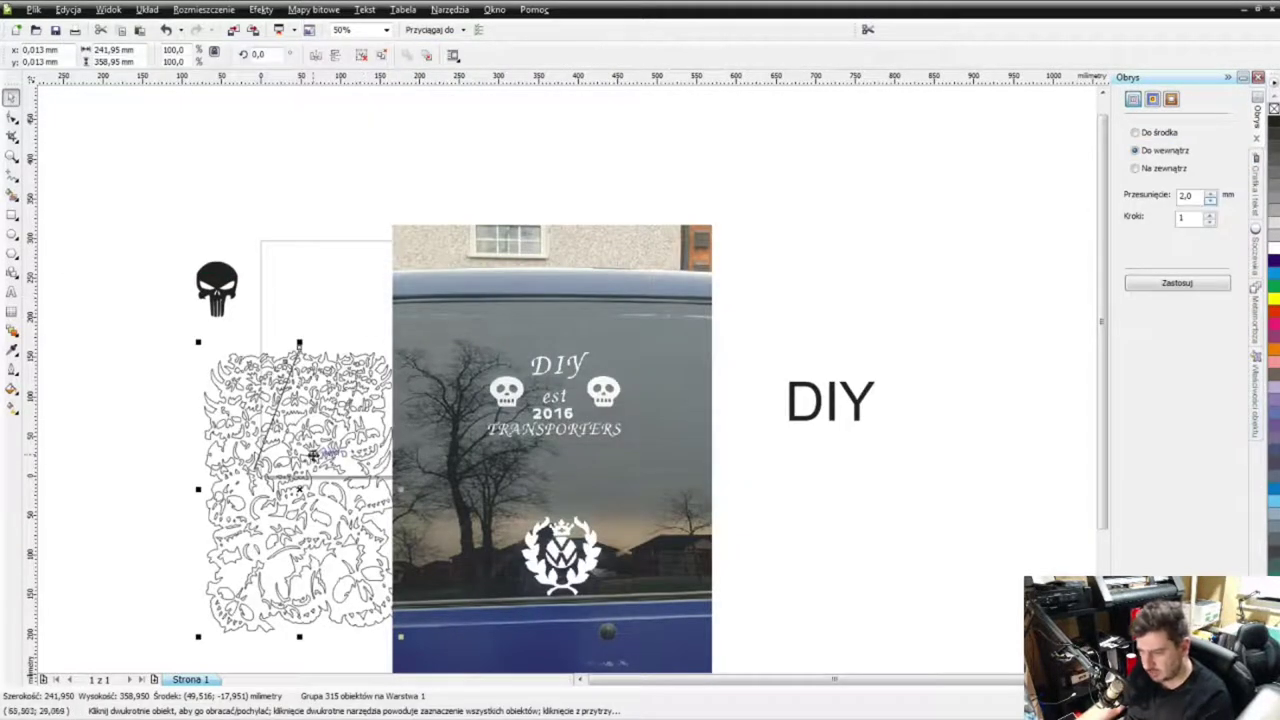
Step: Delete the imported skulls bonz artwork and move the black skull to just above the DIY text
{"action": "left_click_drag", "start_coordinate": [313, 455], "coordinate": [222, 428]}
{"action": "key", "text": "Delete"}
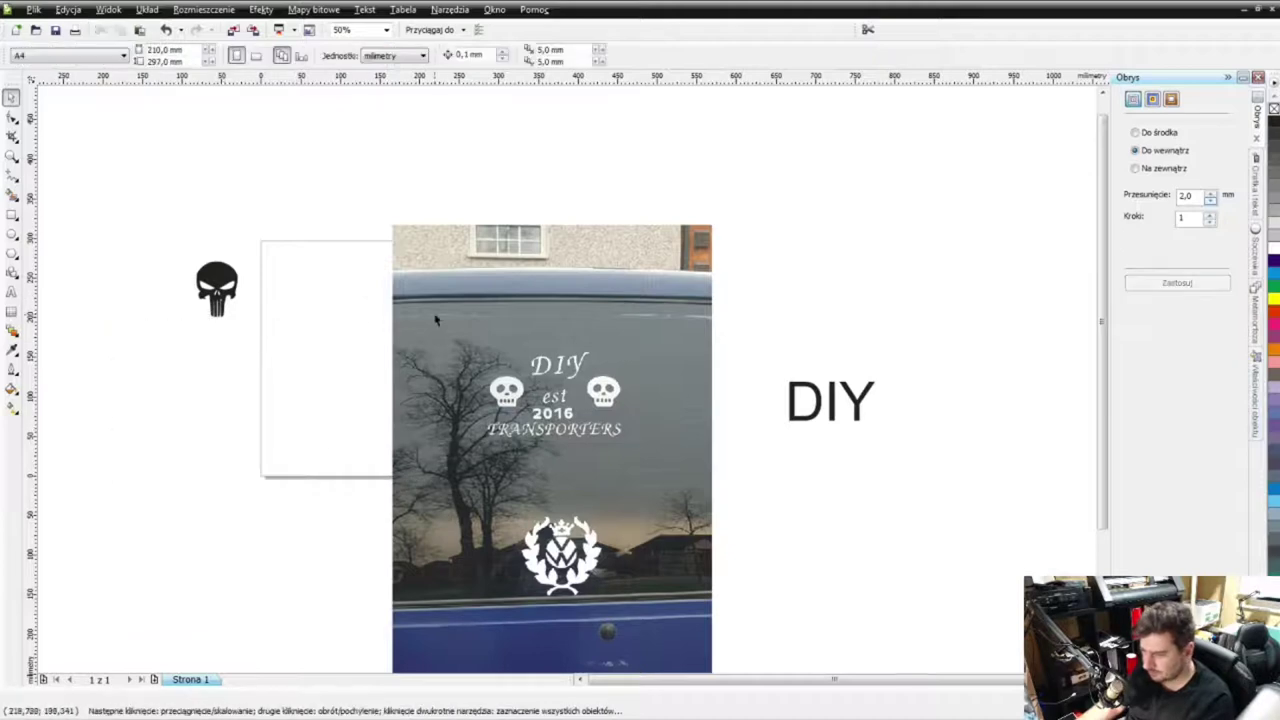
{"action": "left_click_drag", "start_coordinate": [226, 292], "coordinate": [823, 290]}
{"action": "scroll", "coordinate": [850, 310], "scroll_direction": "up", "scroll_amount": 1}
{"action": "left_click_drag", "start_coordinate": [512, 378], "coordinate": [463, 470]}
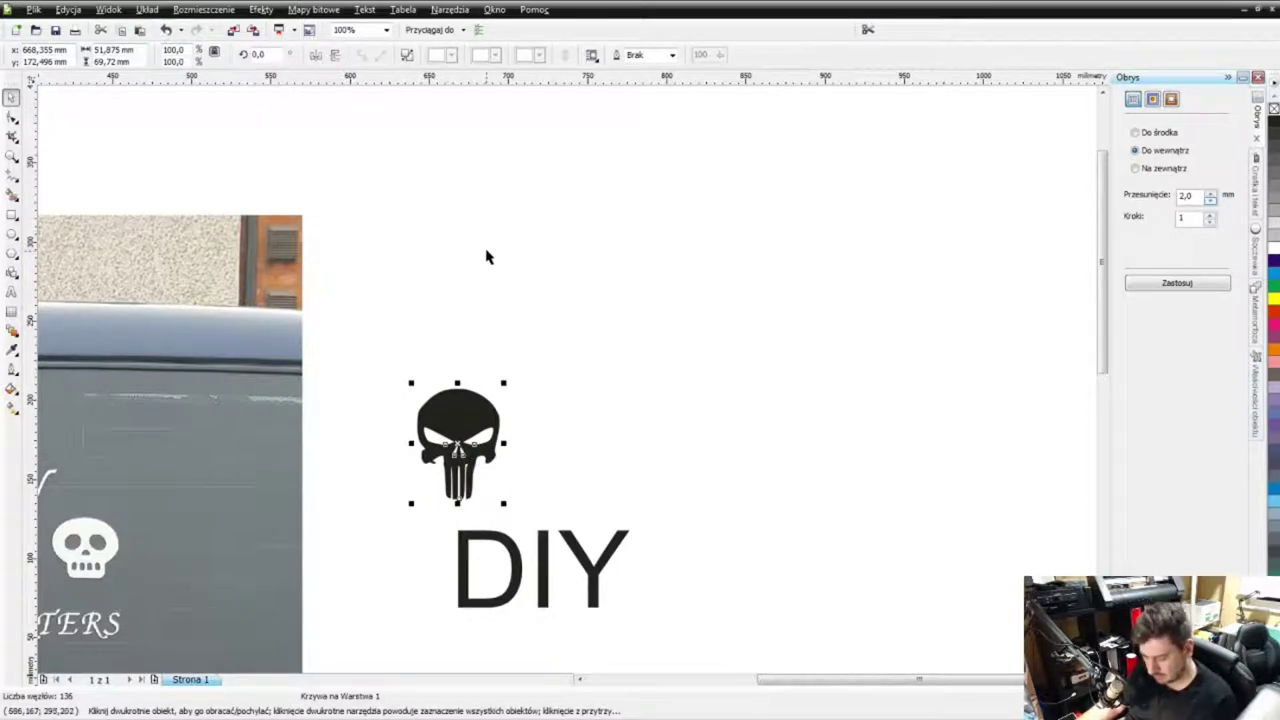
Step: Duplicate the black skull to the right of the original and move the DIY text above and between the two skulls
{"action": "left_click_drag", "start_coordinate": [457, 443], "coordinate": [648, 413]}
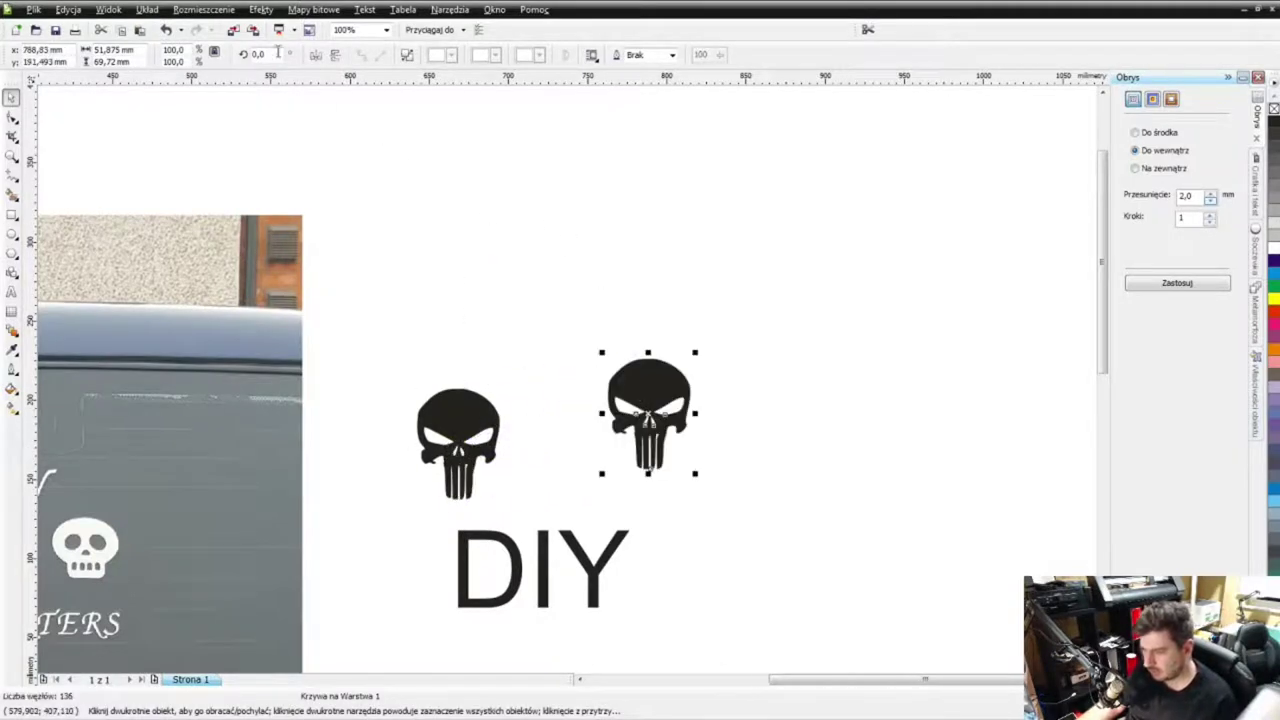
{"action": "left_click", "coordinate": [566, 431]}
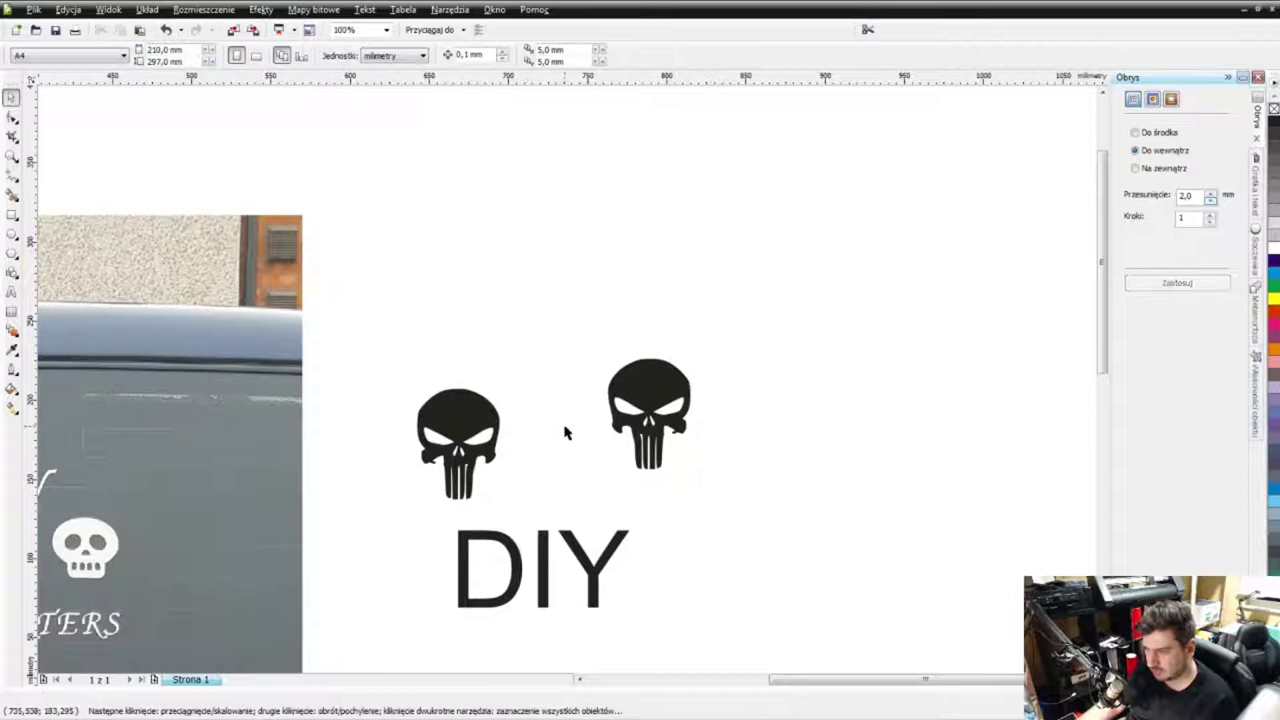
{"action": "left_click", "coordinate": [668, 390]}
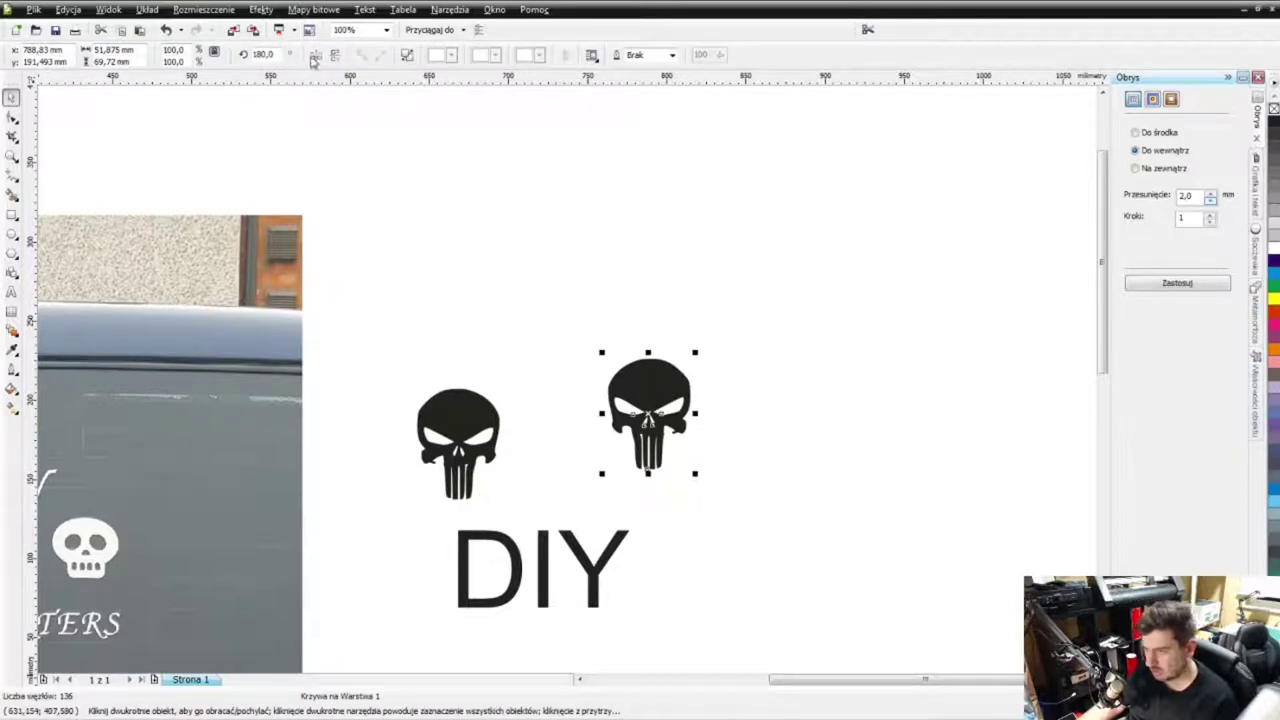
{"action": "left_click_drag", "start_coordinate": [648, 413], "coordinate": [777, 471]}
{"action": "scroll", "coordinate": [566, 374], "scroll_direction": "down", "scroll_amount": 2}
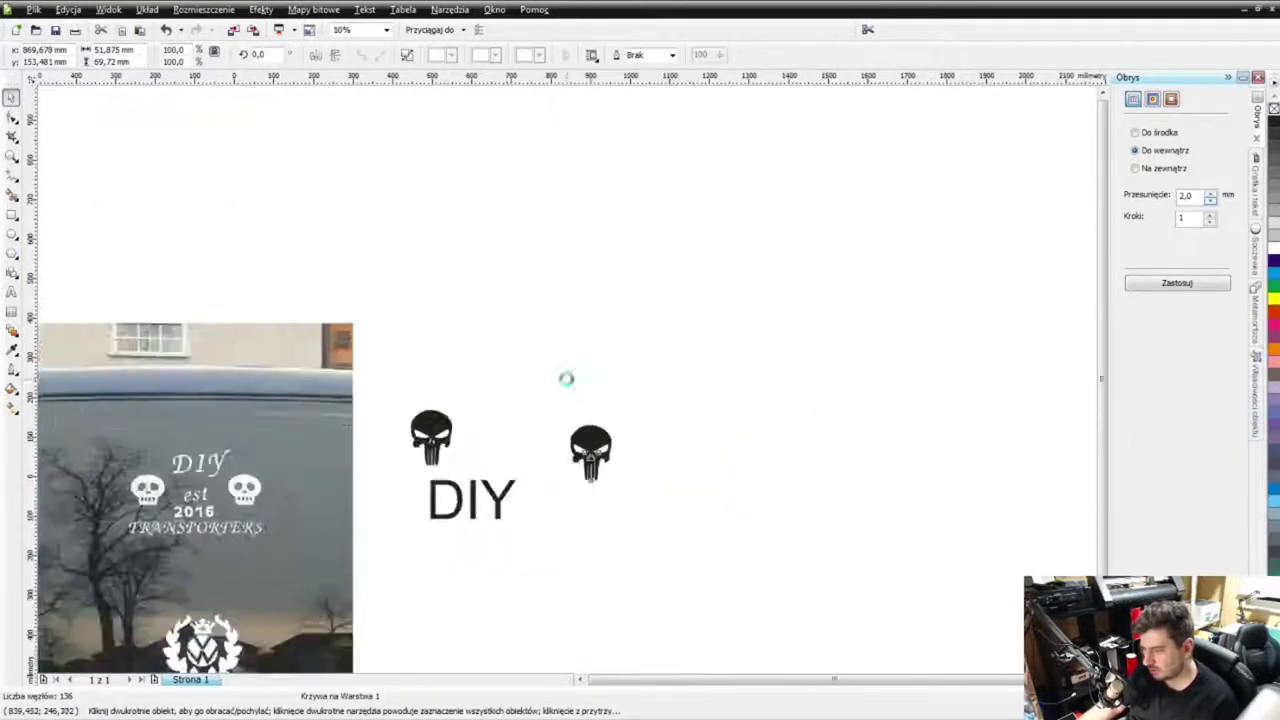
{"action": "scroll", "coordinate": [487, 453], "scroll_direction": "up", "scroll_amount": 1}
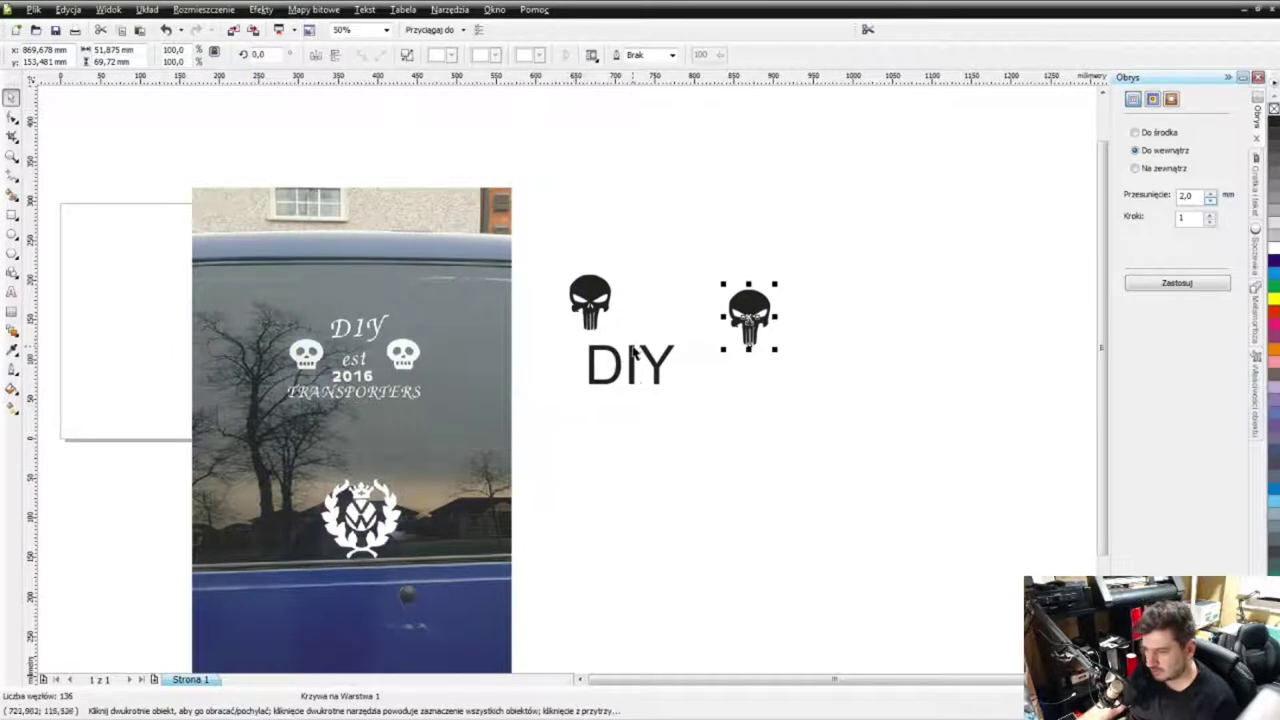
{"action": "left_click_drag", "start_coordinate": [635, 352], "coordinate": [670, 229]}
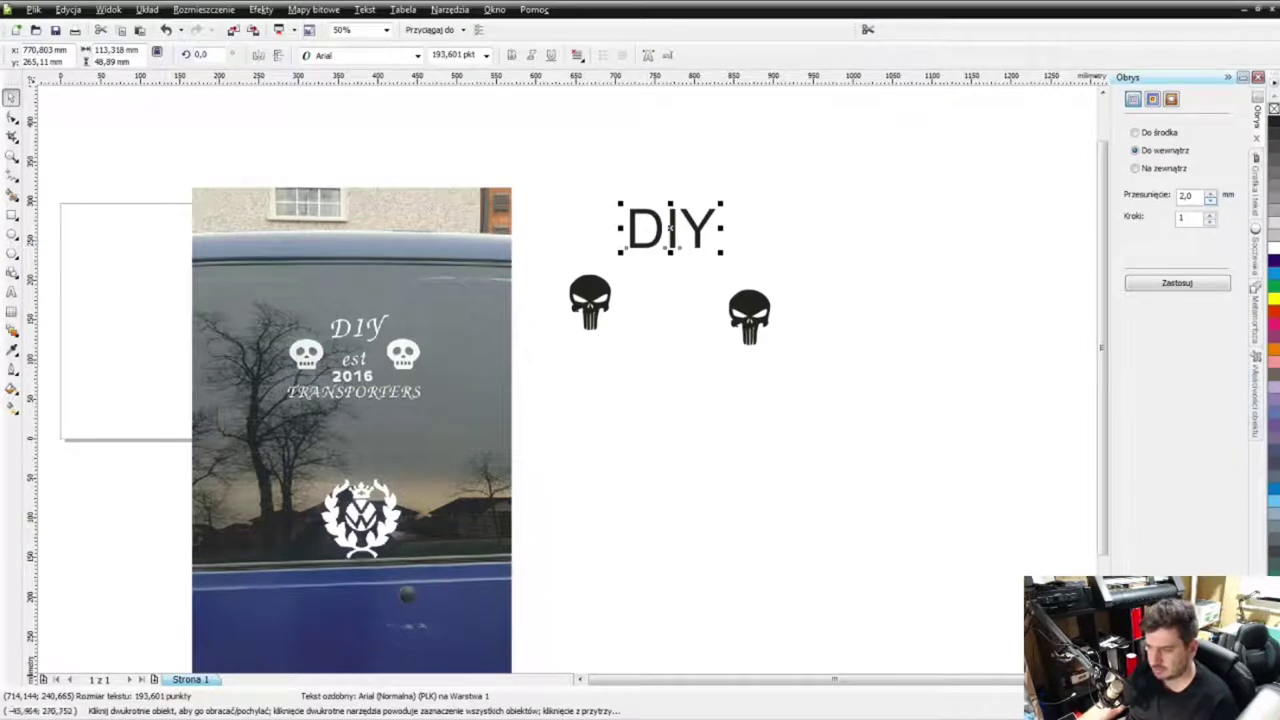
Step: Add the text "est" about 78 mm wide below the skulls and "2016" about 106 mm wide beneath it
{"action": "left_click", "coordinate": [12, 291]}
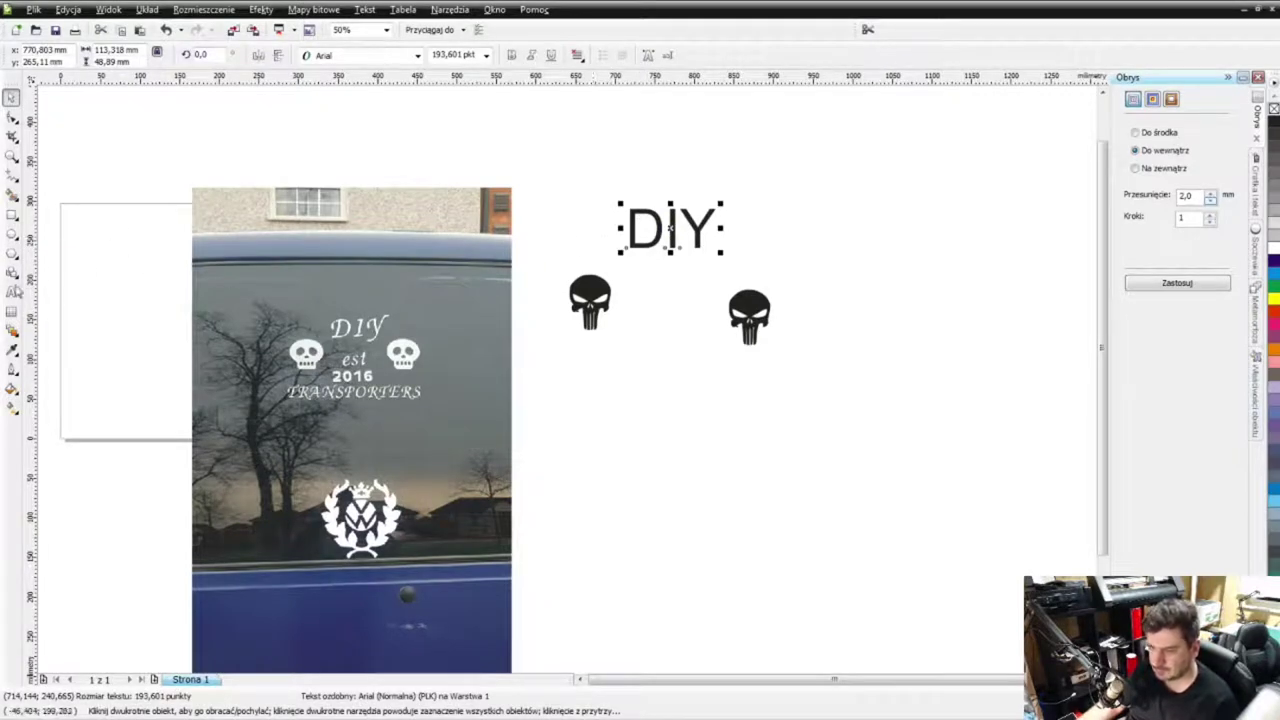
{"action": "left_click", "coordinate": [636, 367]}
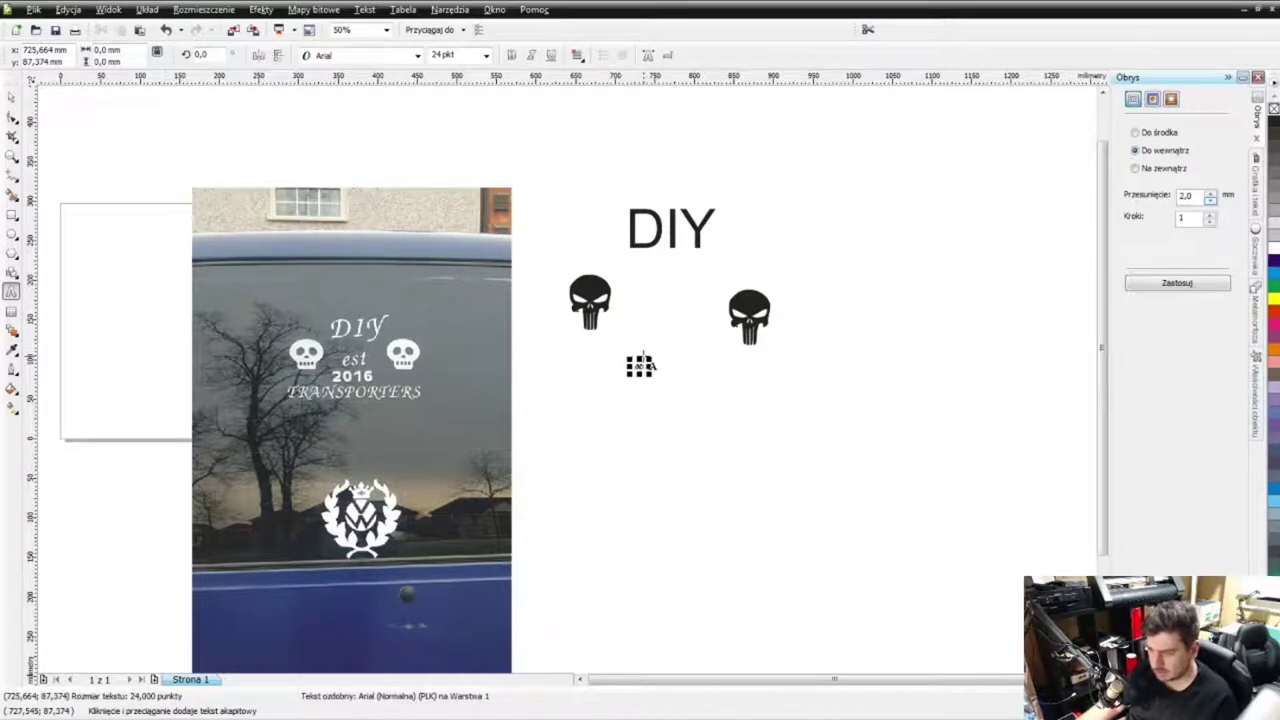
{"action": "type", "text": "est"}
{"action": "left_click_drag", "start_coordinate": [652, 358], "coordinate": [699, 316]}
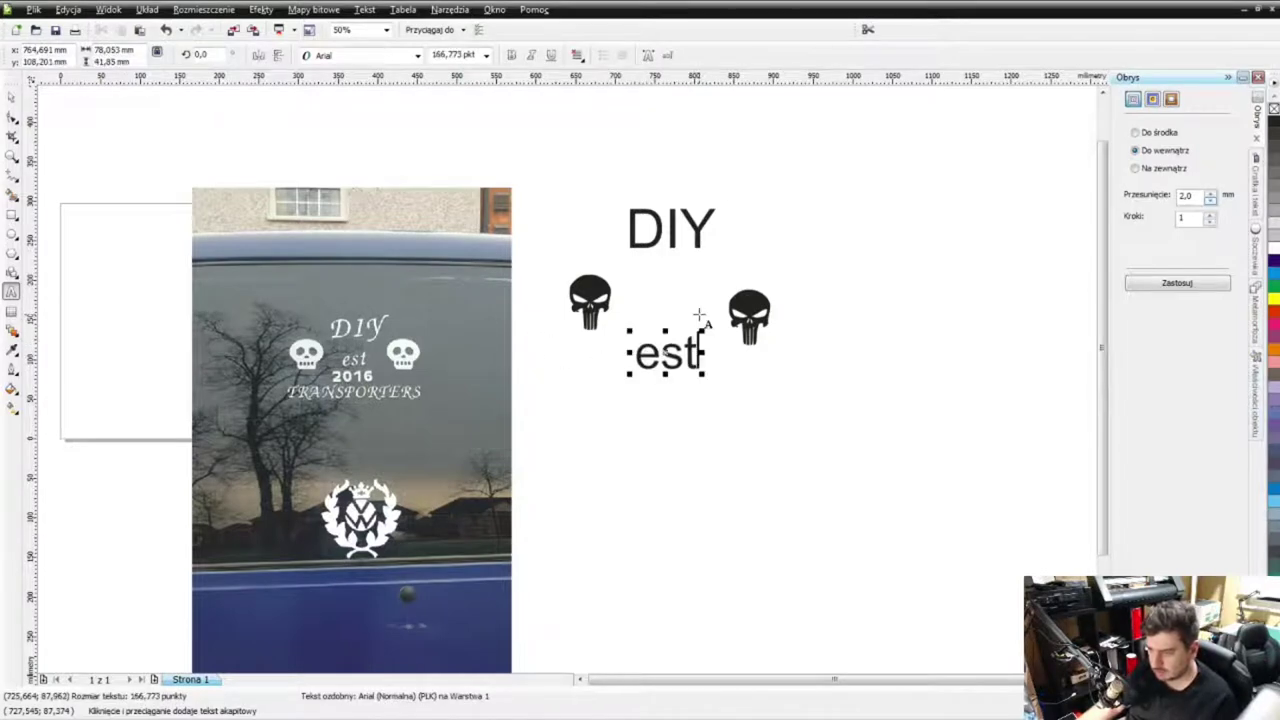
{"action": "left_click", "coordinate": [610, 440]}
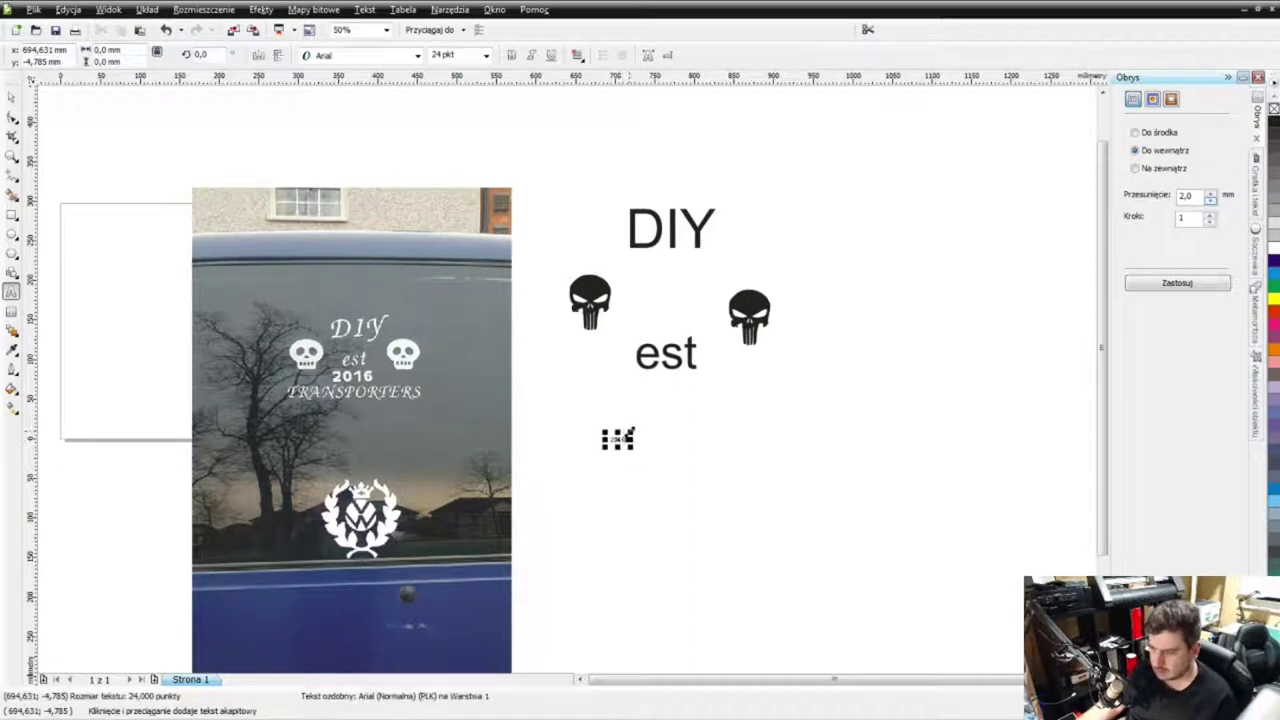
{"action": "type", "text": "2016"}
Step: Add the text TRANSPORTERS below 2016 and enlarge it to about 583 mm wide
{"action": "left_click", "coordinate": [597, 479]}
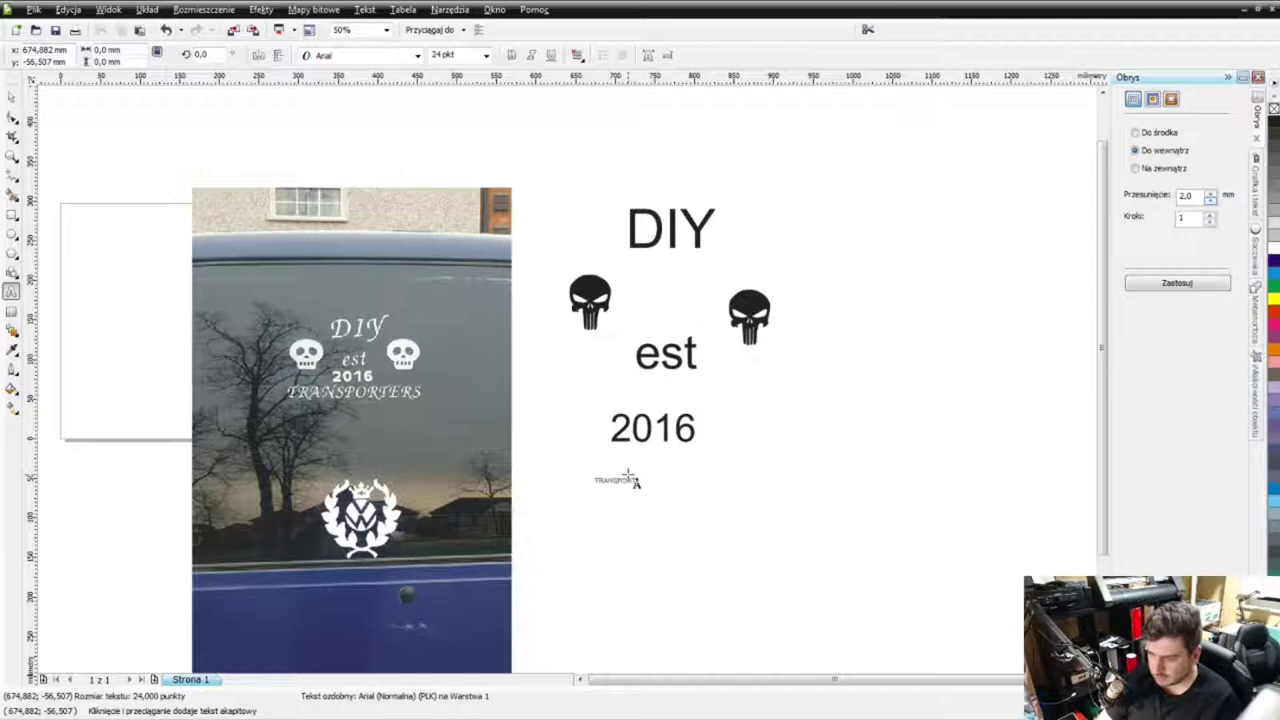
{"action": "left_click", "coordinate": [627, 478]}
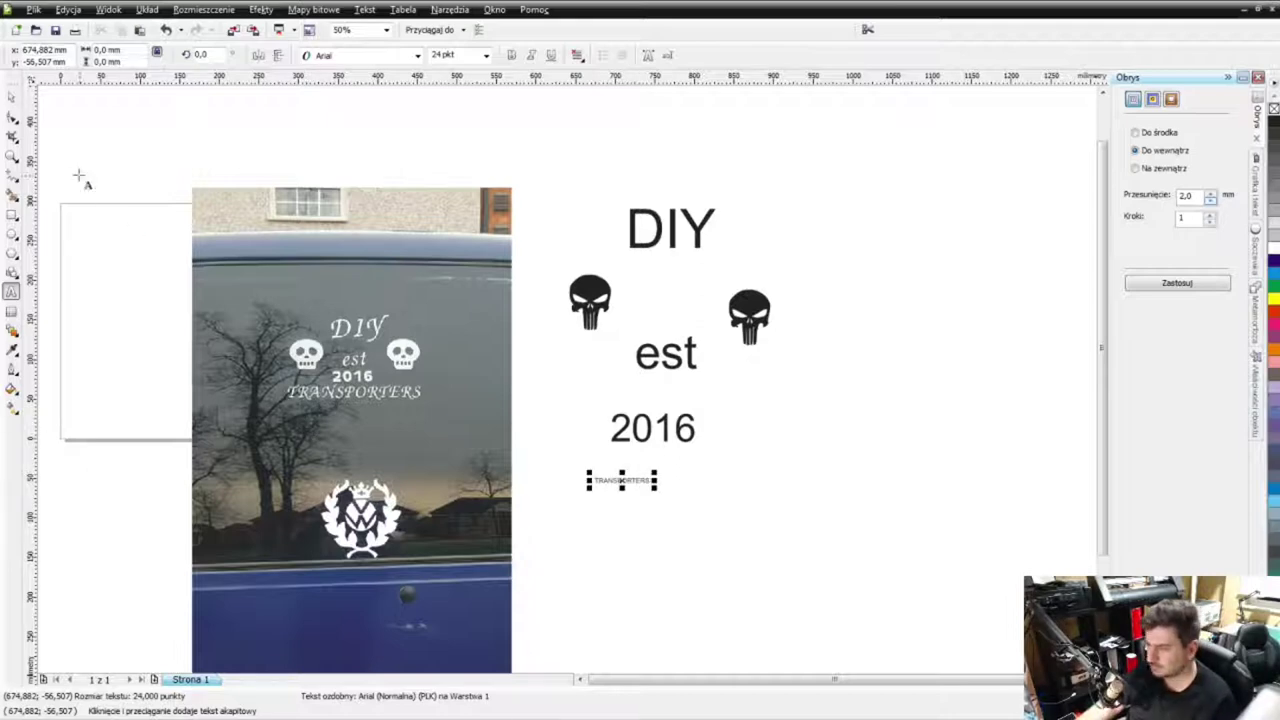
{"action": "left_click", "coordinate": [653, 480]}
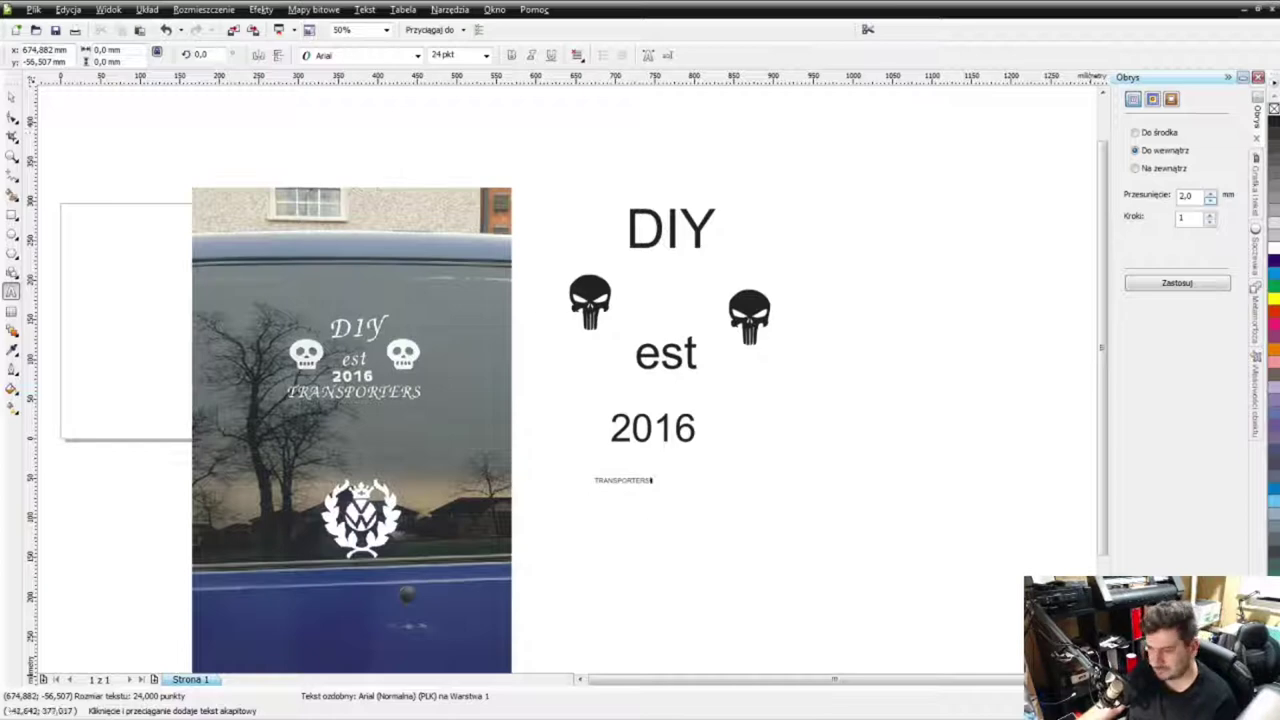
{"action": "key", "text": "ctrl+space"}
{"action": "left_click_drag", "start_coordinate": [664, 493], "coordinate": [1066, 526]}
{"action": "left_click_drag", "start_coordinate": [889, 512], "coordinate": [775, 496]}
Step: Shift DIY, both skulls and est clear of the photo, and place 2016 and TRANSPORTERS roughly centred beneath them
{"action": "left_click_drag", "start_coordinate": [528, 198], "coordinate": [766, 423]}
{"action": "left_click_drag", "start_coordinate": [727, 325], "coordinate": [833, 318]}
{"action": "left_click", "coordinate": [763, 423]}
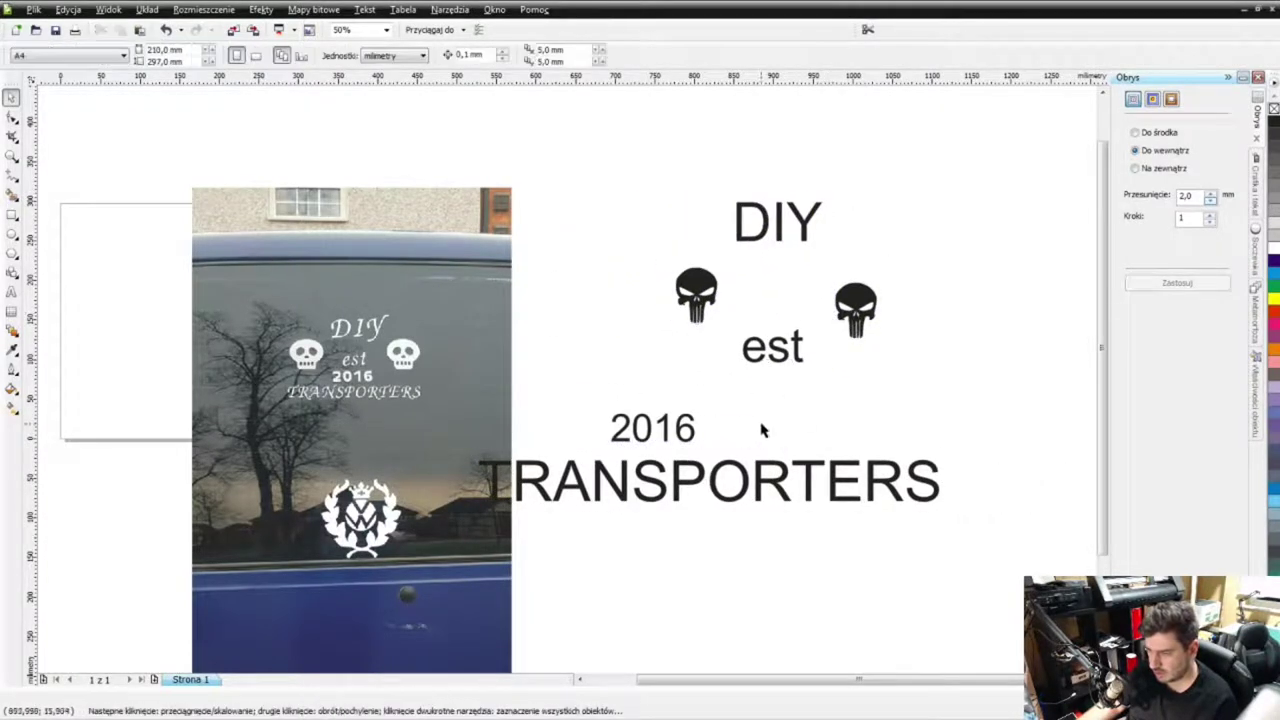
{"action": "left_click_drag", "start_coordinate": [557, 386], "coordinate": [850, 477]}
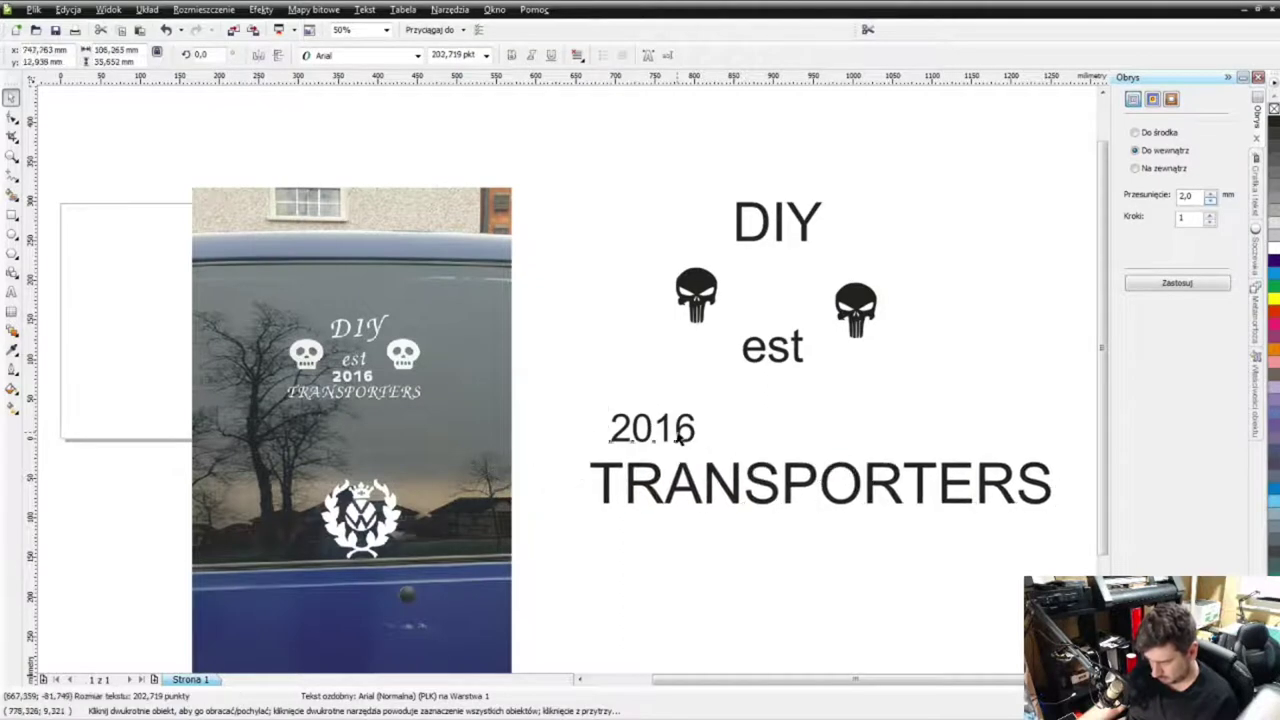
{"action": "left_click_drag", "start_coordinate": [676, 430], "coordinate": [800, 410]}
{"action": "left_click_drag", "start_coordinate": [815, 484], "coordinate": [774, 460]}
Step: Delete the van reference photo and move all the lettering and skulls together over the page
{"action": "left_click", "coordinate": [403, 407]}
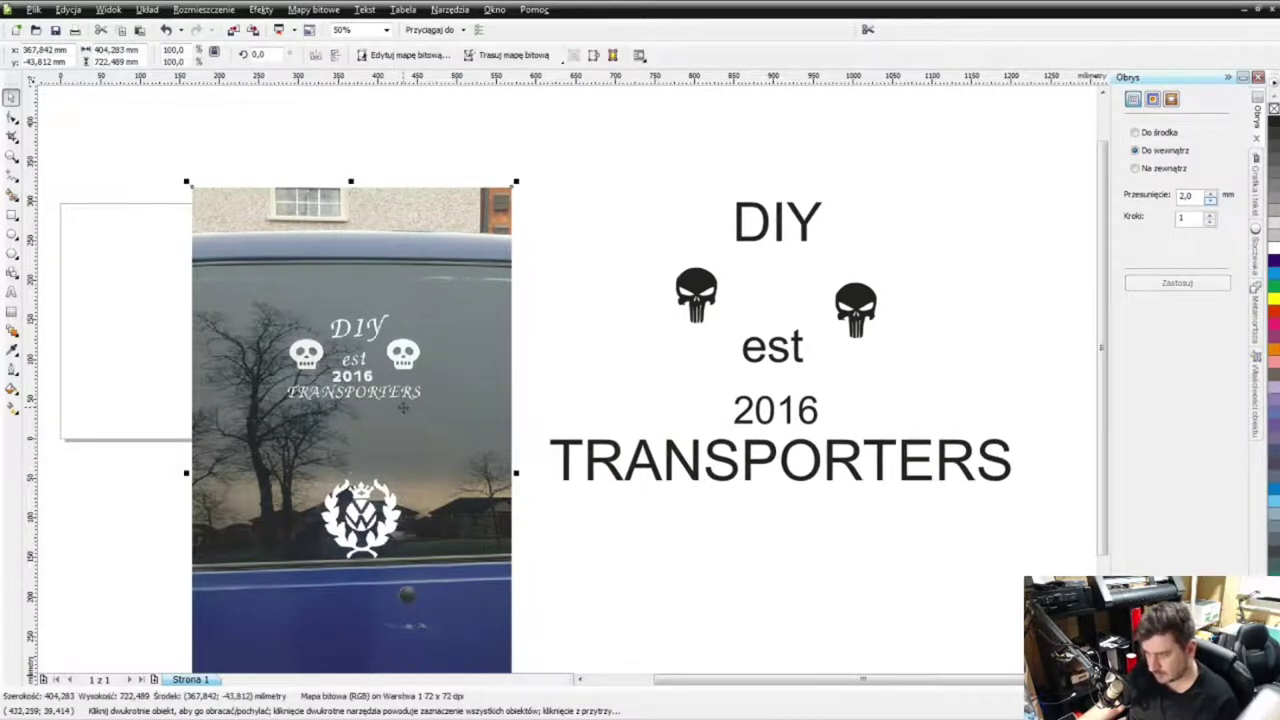
{"action": "key", "text": "Delete"}
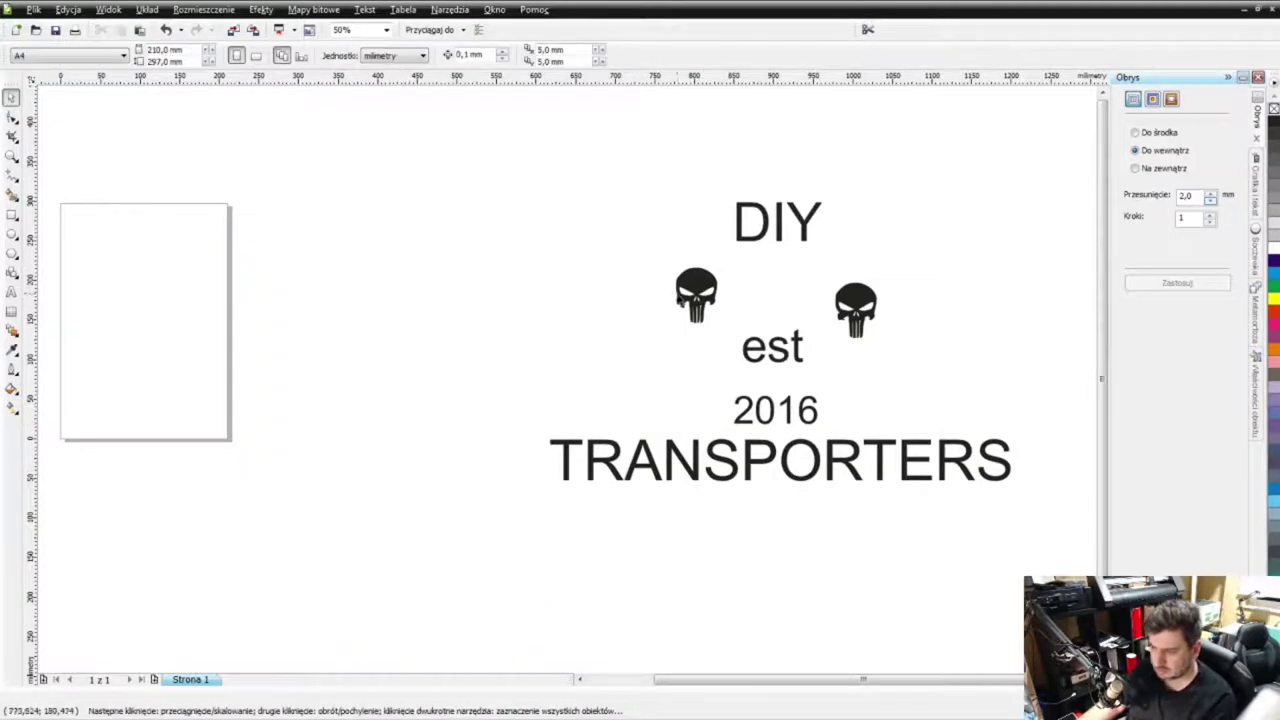
{"action": "left_click_drag", "start_coordinate": [494, 180], "coordinate": [1020, 557]}
{"action": "scroll", "coordinate": [520, 340], "scroll_direction": "down", "scroll_amount": 4}
{"action": "left_click_drag", "start_coordinate": [586, 380], "coordinate": [441, 372]}
{"action": "scroll", "coordinate": [441, 372], "scroll_direction": "up", "scroll_amount": 4}
{"action": "scroll", "coordinate": [571, 378], "scroll_direction": "down", "scroll_amount": 2}
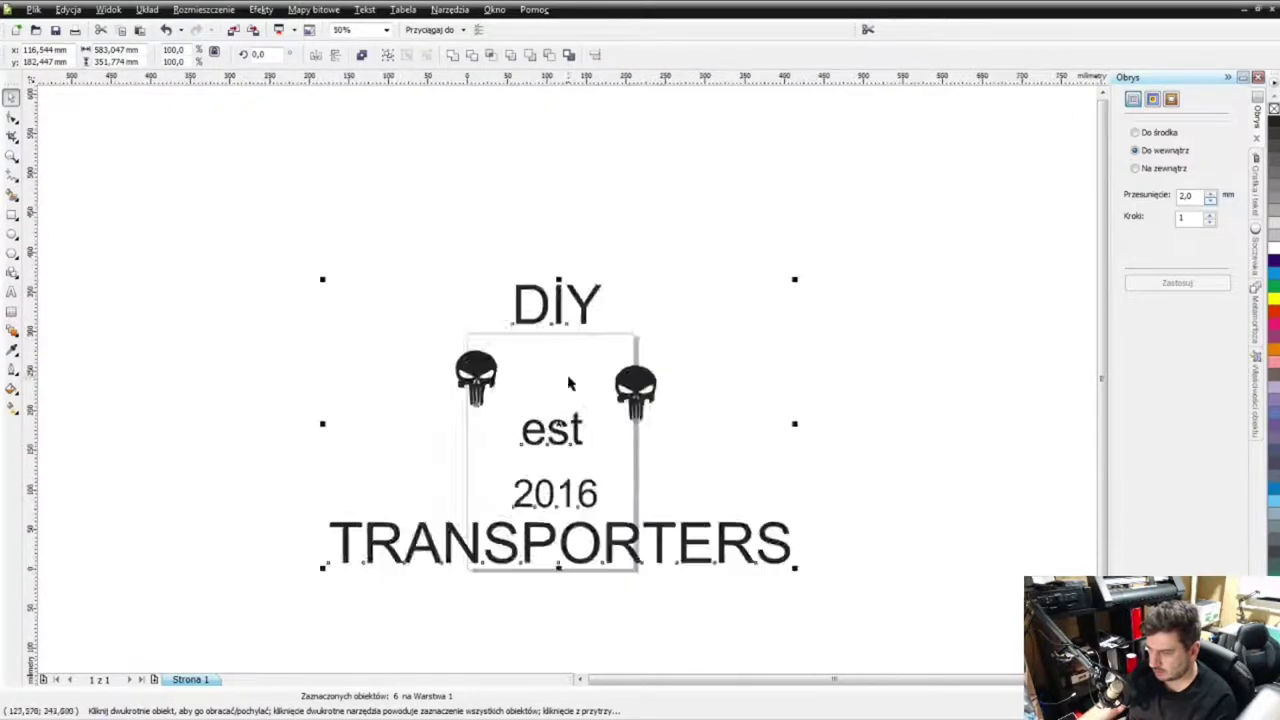
{"action": "scroll", "coordinate": [572, 380], "scroll_direction": "up", "scroll_amount": 1}
{"action": "left_click", "coordinate": [487, 440]}
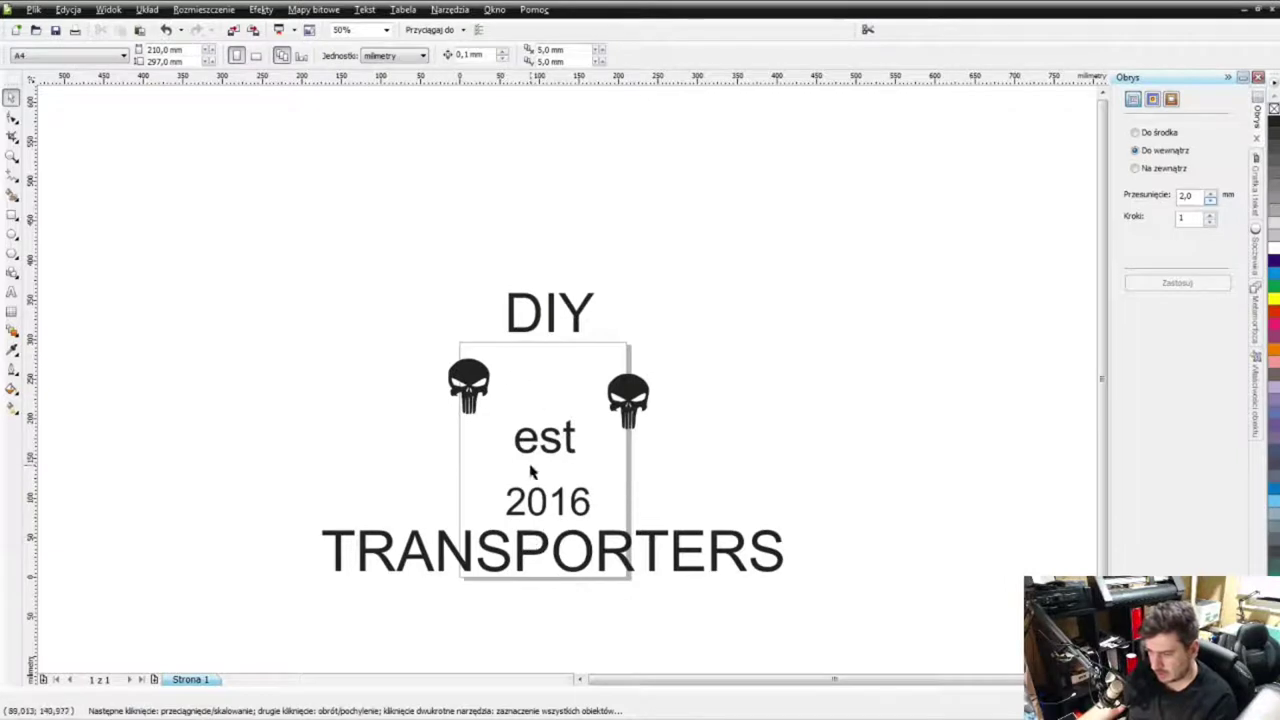
{"action": "left_click", "coordinate": [550, 548]}
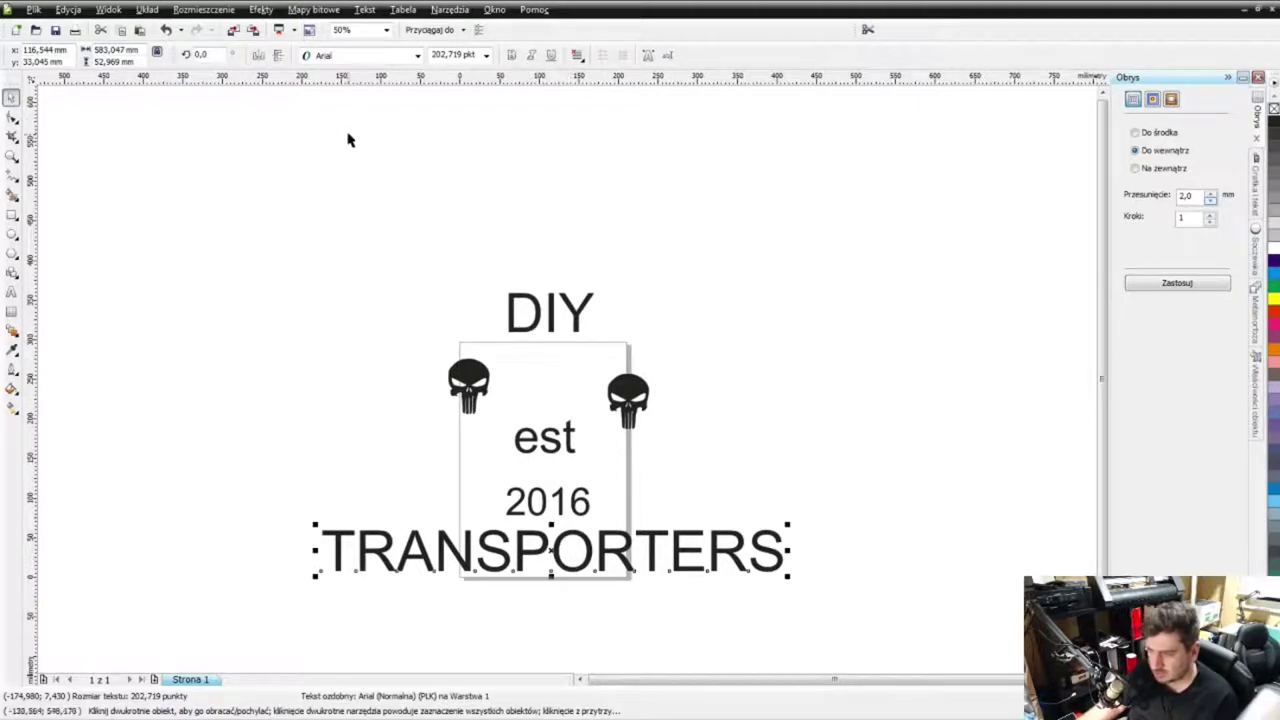
{"action": "left_click", "coordinate": [350, 55]}
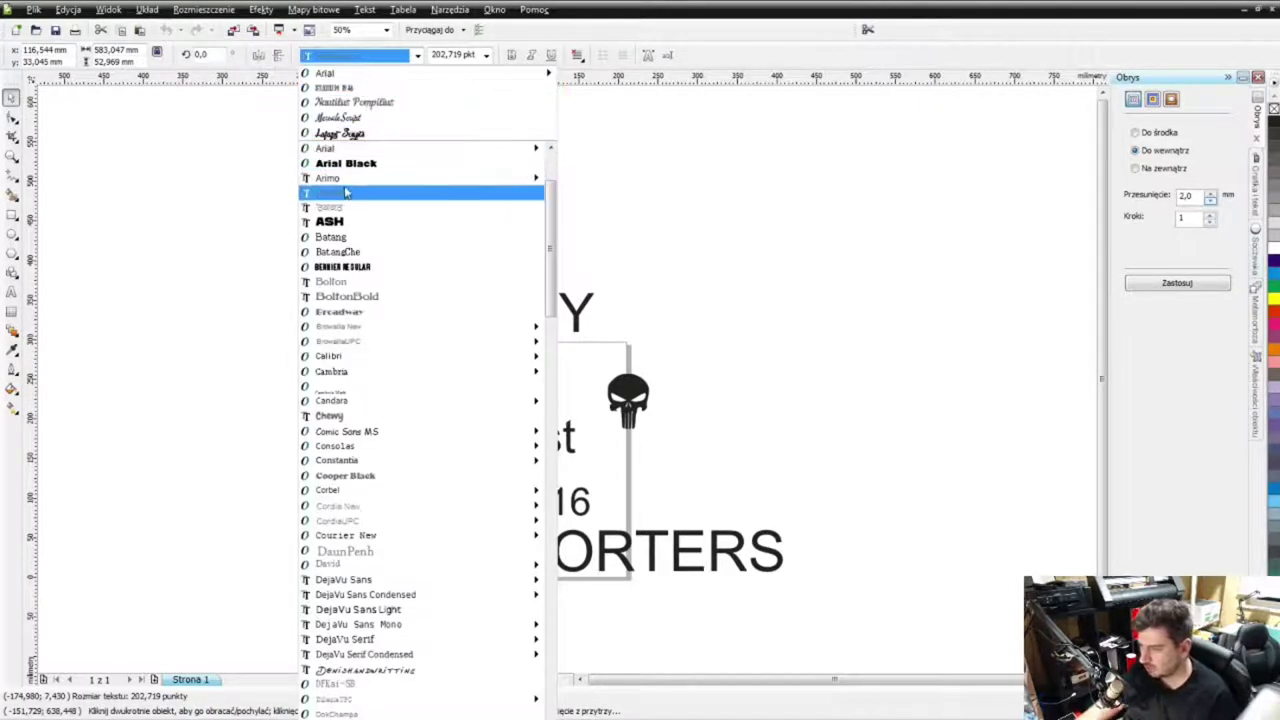
{"action": "type", "text": "al"}
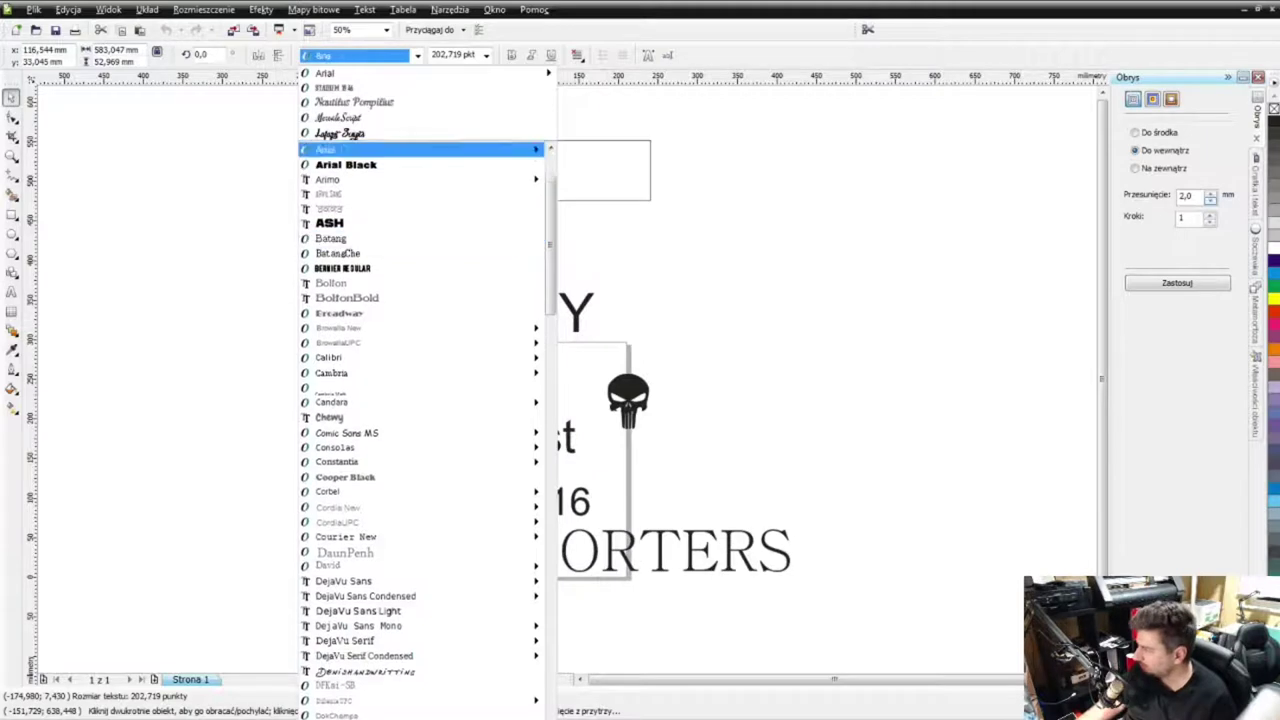
{"action": "key", "text": "Return"}
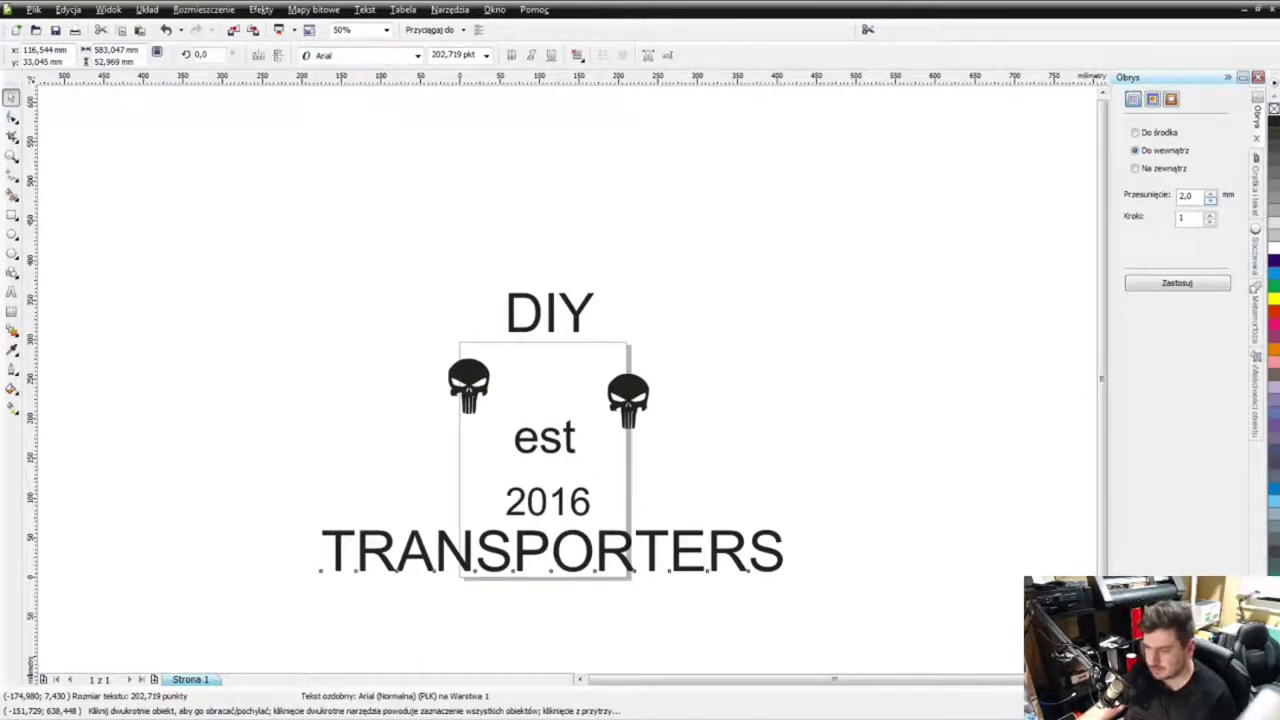
{"action": "left_click", "coordinate": [417, 55]}
{"action": "left_click", "coordinate": [417, 55]}
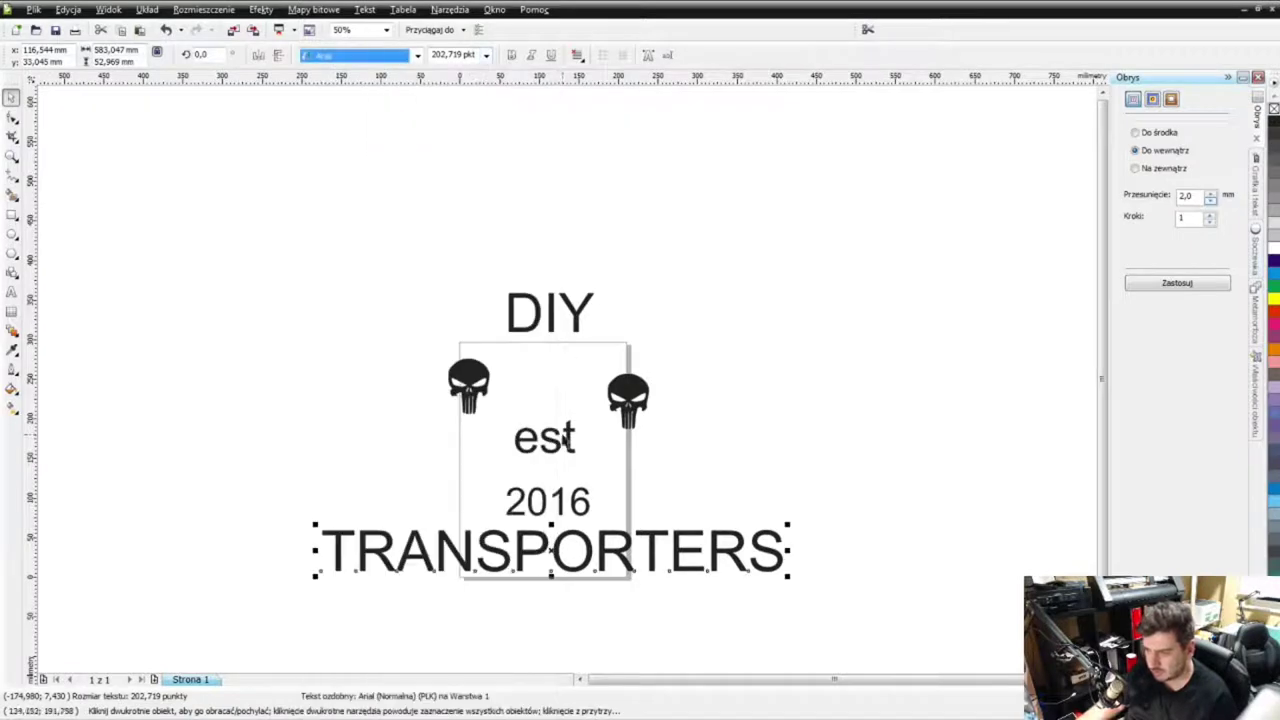
{"action": "left_click", "coordinate": [455, 460]}
{"action": "scroll", "coordinate": [560, 380], "scroll_direction": "down", "scroll_amount": 1}
{"action": "scroll", "coordinate": [540, 375], "scroll_direction": "up", "scroll_amount": 1}
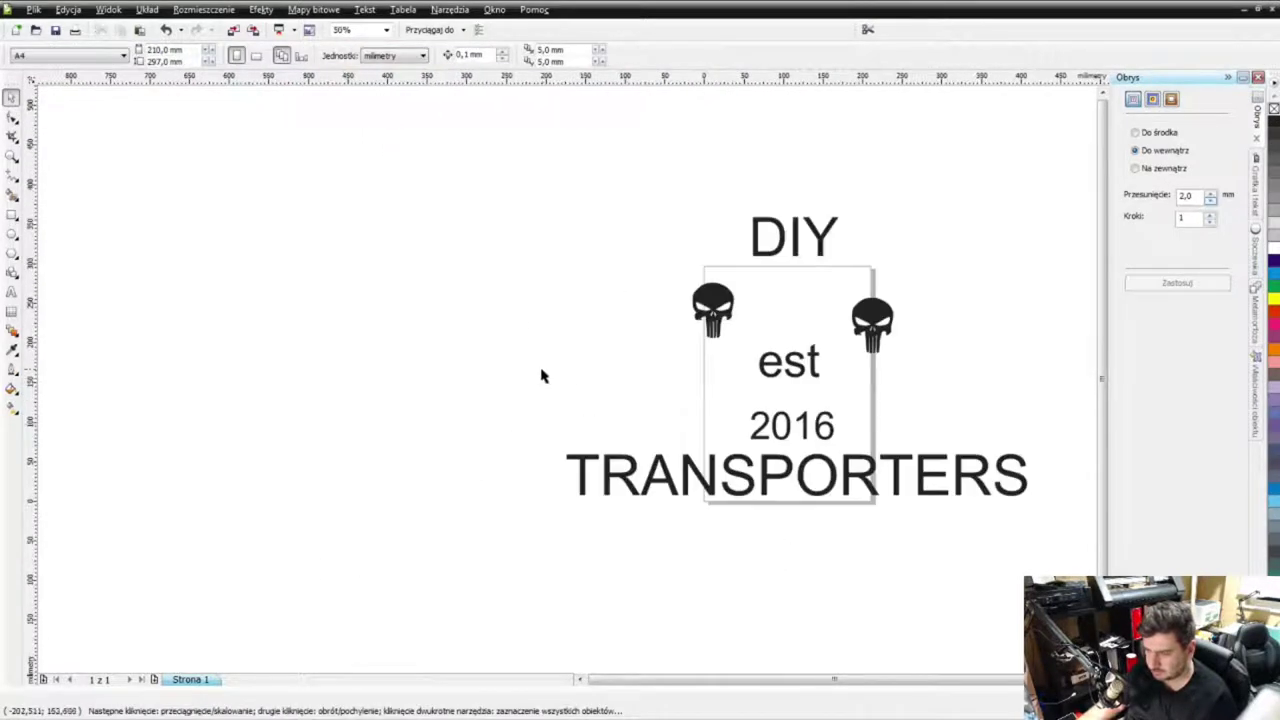
Step: Preview fonts on the TRANSPORTERS text and set it in Perfect Dark (BRK)
{"action": "left_click", "coordinate": [600, 475]}
{"action": "left_click", "coordinate": [417, 55]}
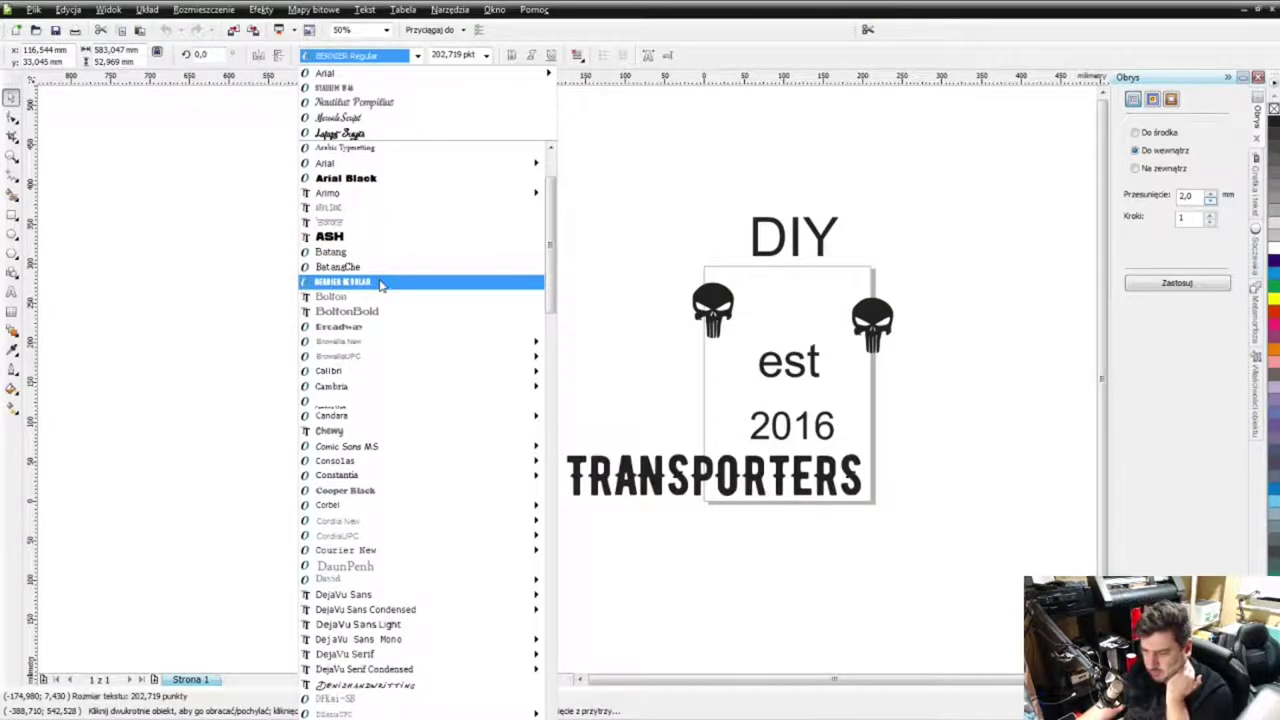
{"action": "scroll", "coordinate": [380, 270], "scroll_direction": "down", "scroll_amount": 4}
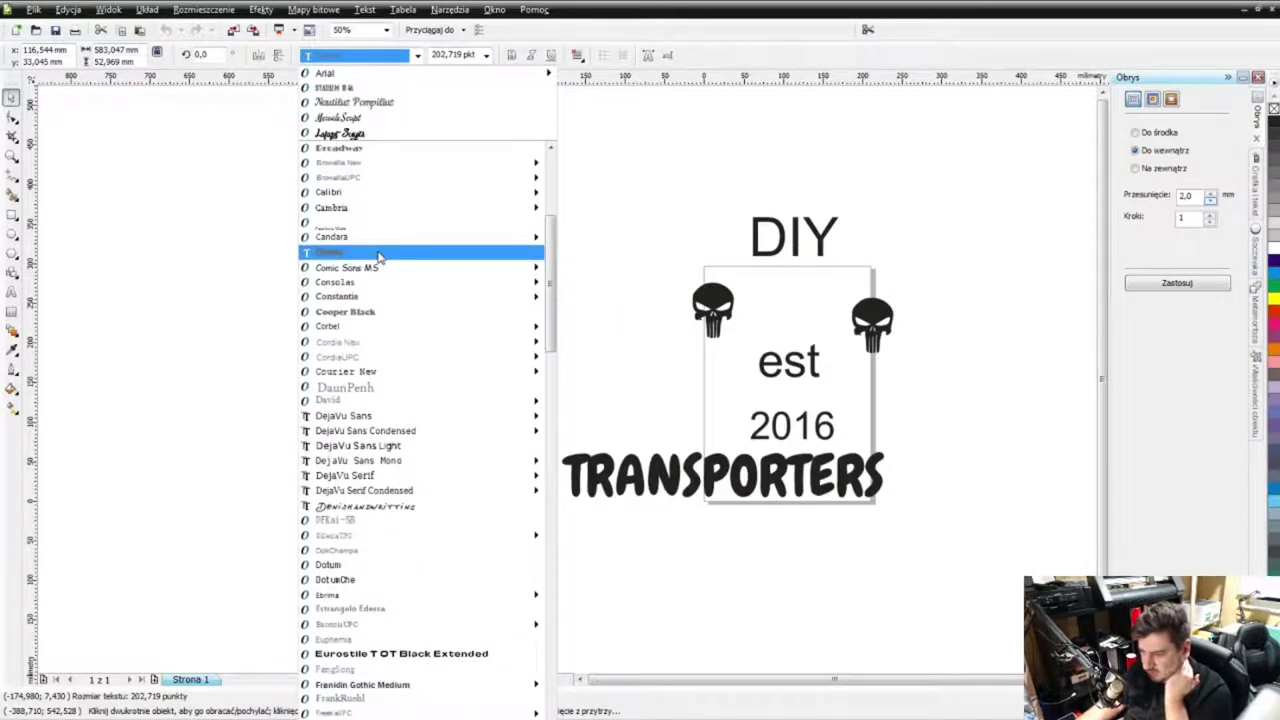
{"action": "mouse_move", "coordinate": [403, 430]}
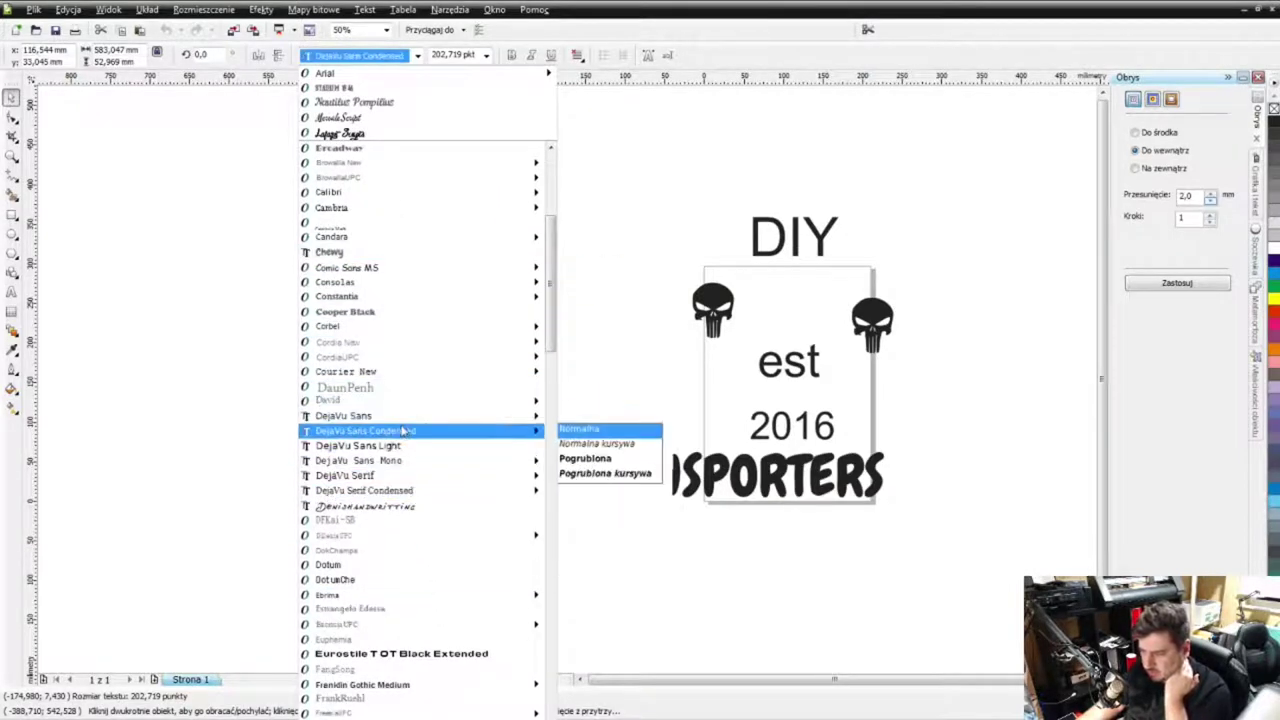
{"action": "mouse_move", "coordinate": [397, 405]}
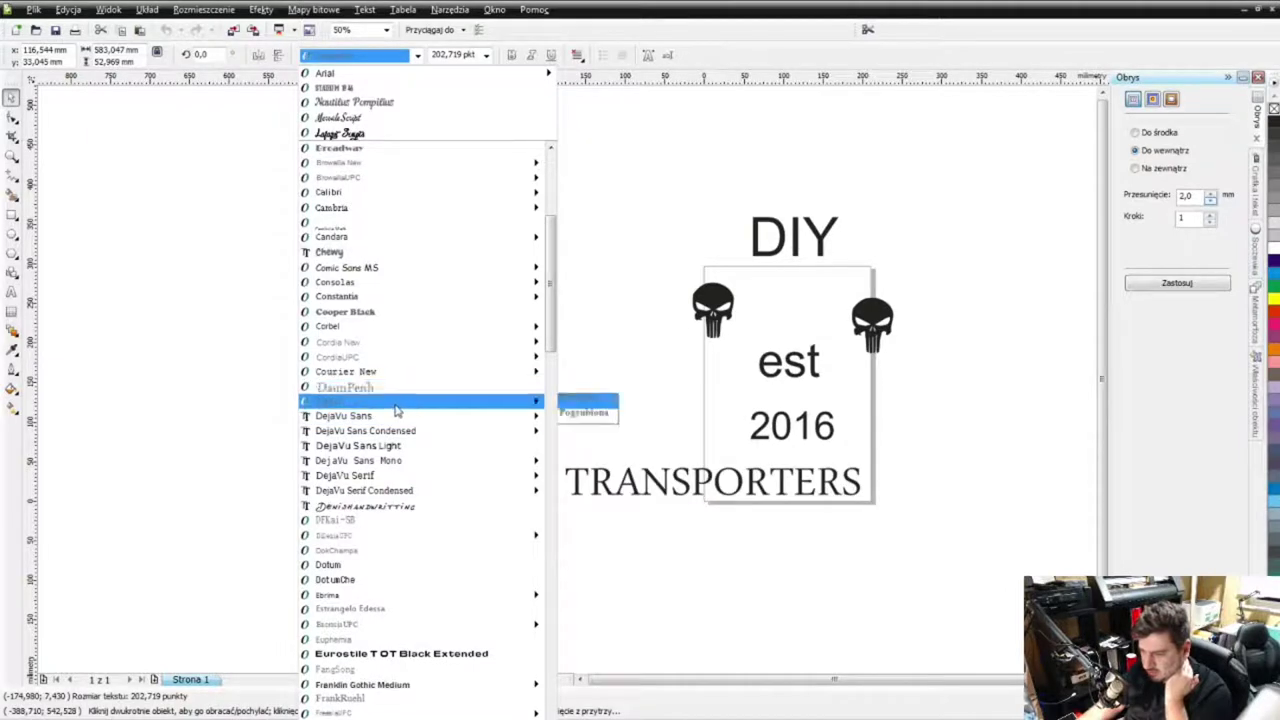
{"action": "mouse_move", "coordinate": [358, 492]}
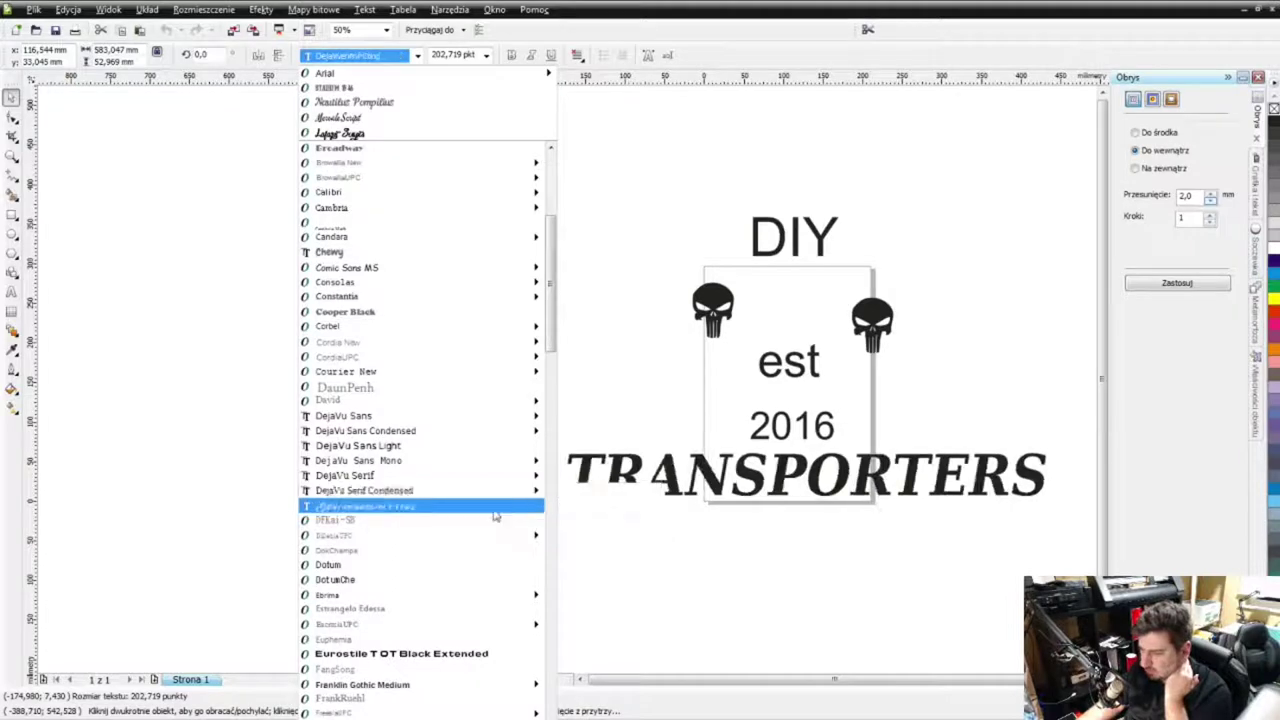
{"action": "scroll", "coordinate": [432, 490], "scroll_direction": "down", "scroll_amount": 4}
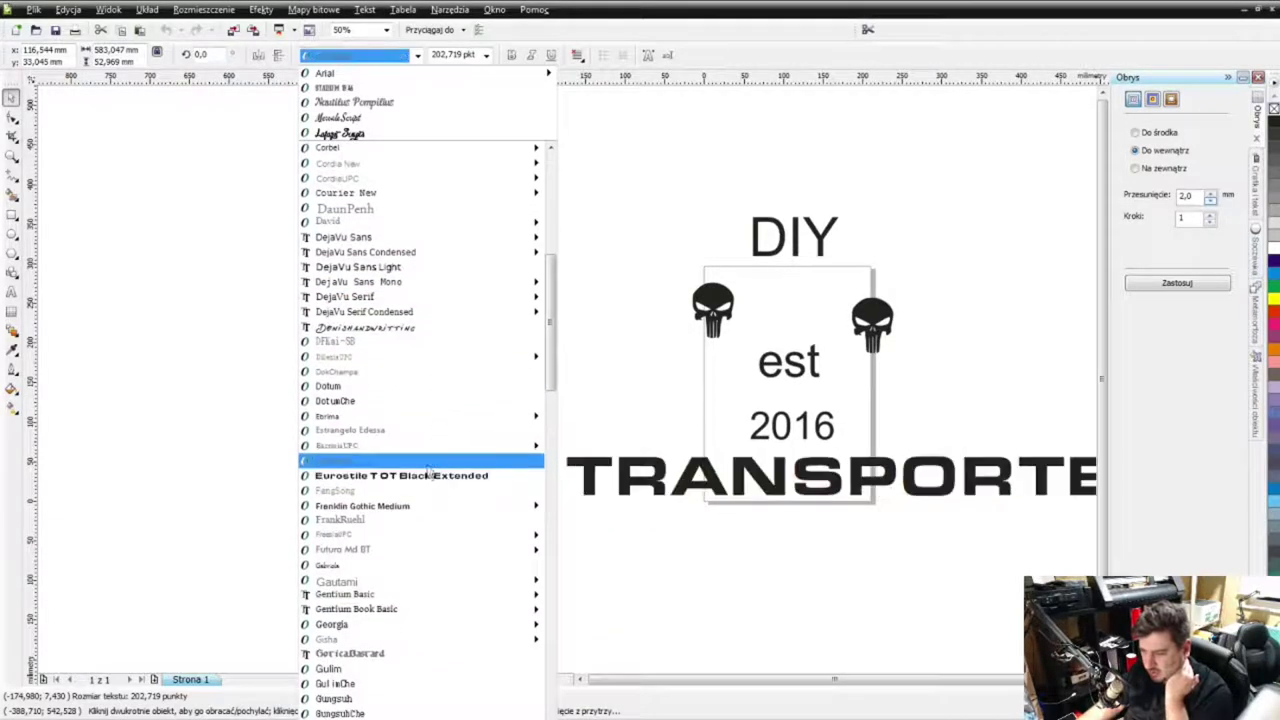
{"action": "scroll", "coordinate": [422, 560], "scroll_direction": "down", "scroll_amount": 4}
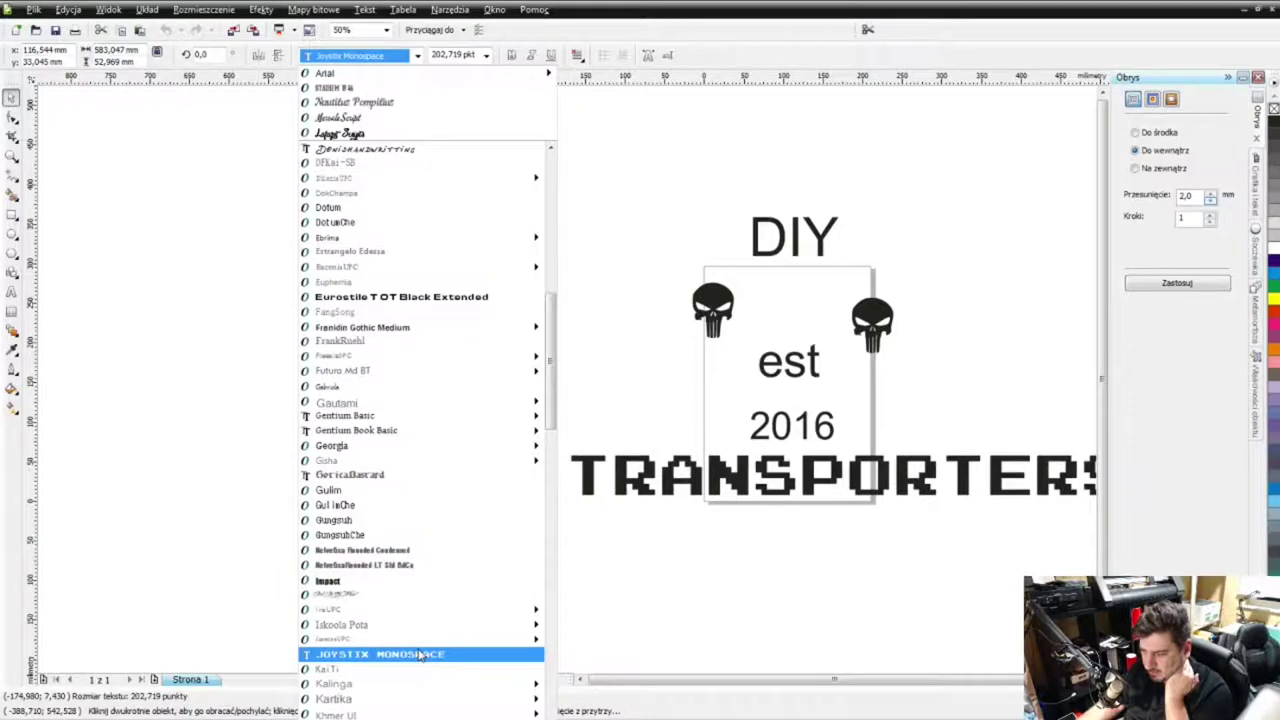
{"action": "scroll", "coordinate": [420, 655], "scroll_direction": "down", "scroll_amount": 7}
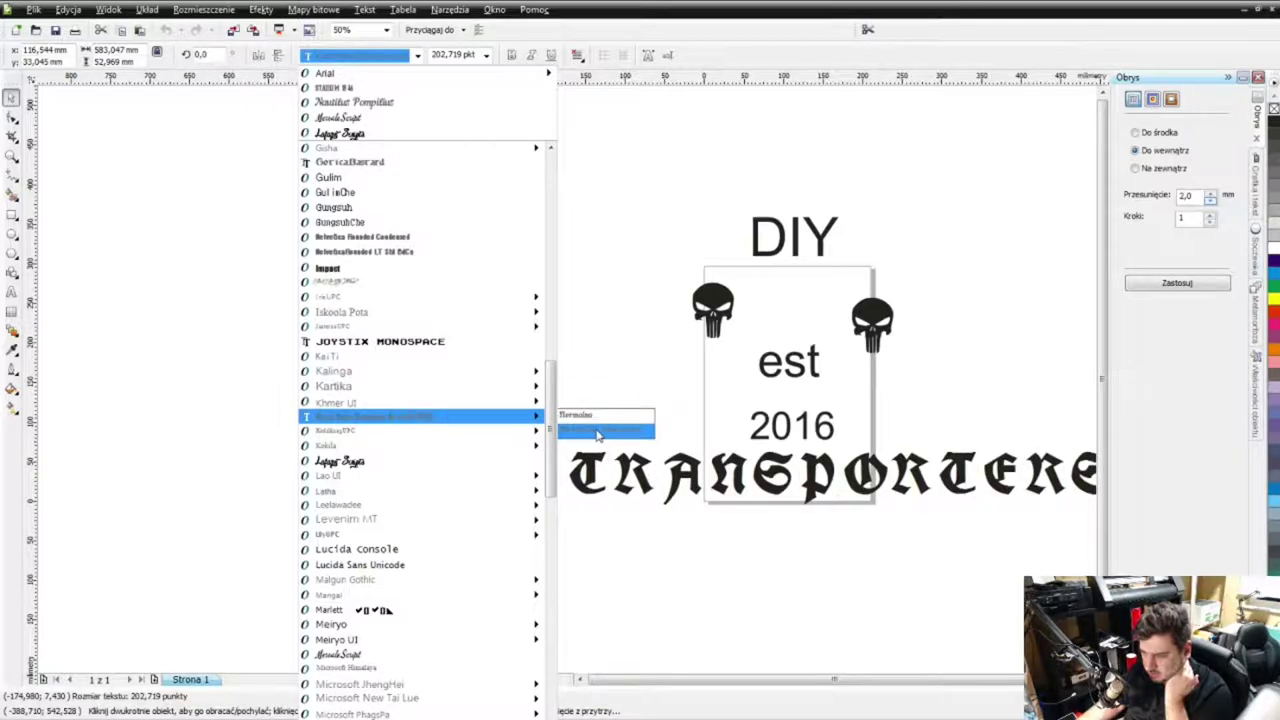
{"action": "mouse_move", "coordinate": [385, 535]}
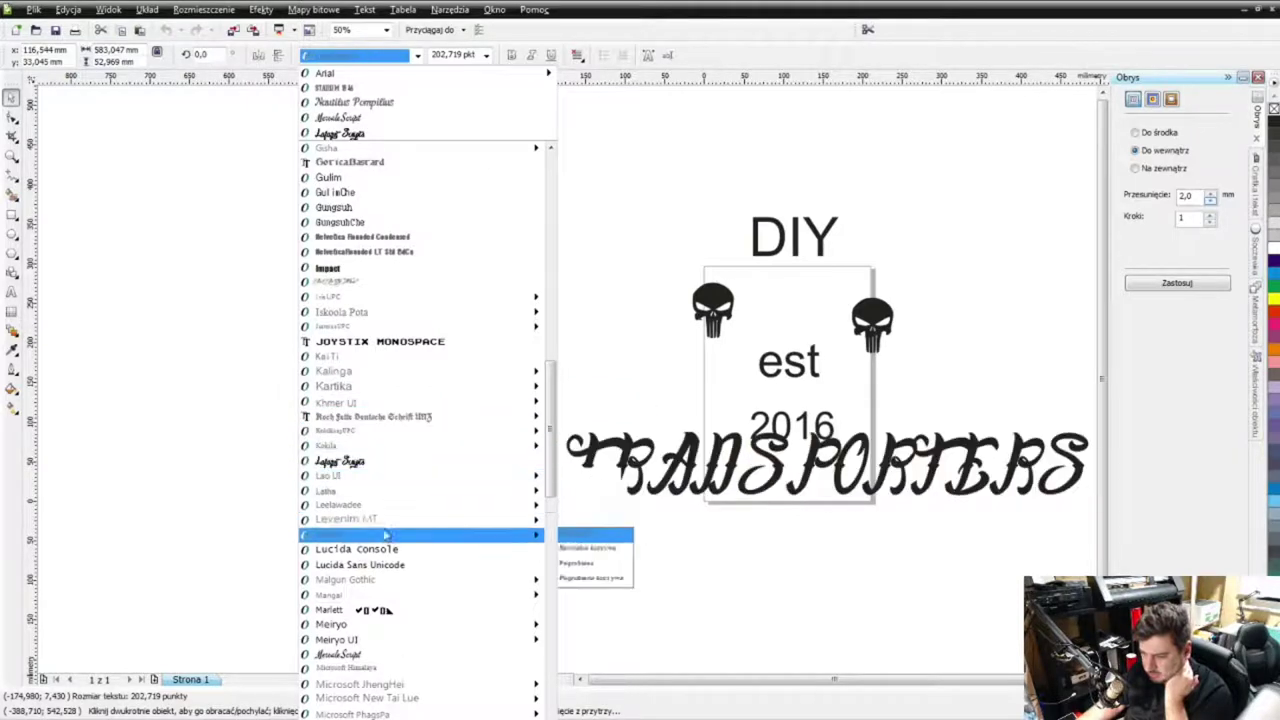
{"action": "scroll", "coordinate": [385, 535], "scroll_direction": "down", "scroll_amount": 3}
{"action": "mouse_move", "coordinate": [398, 508]}
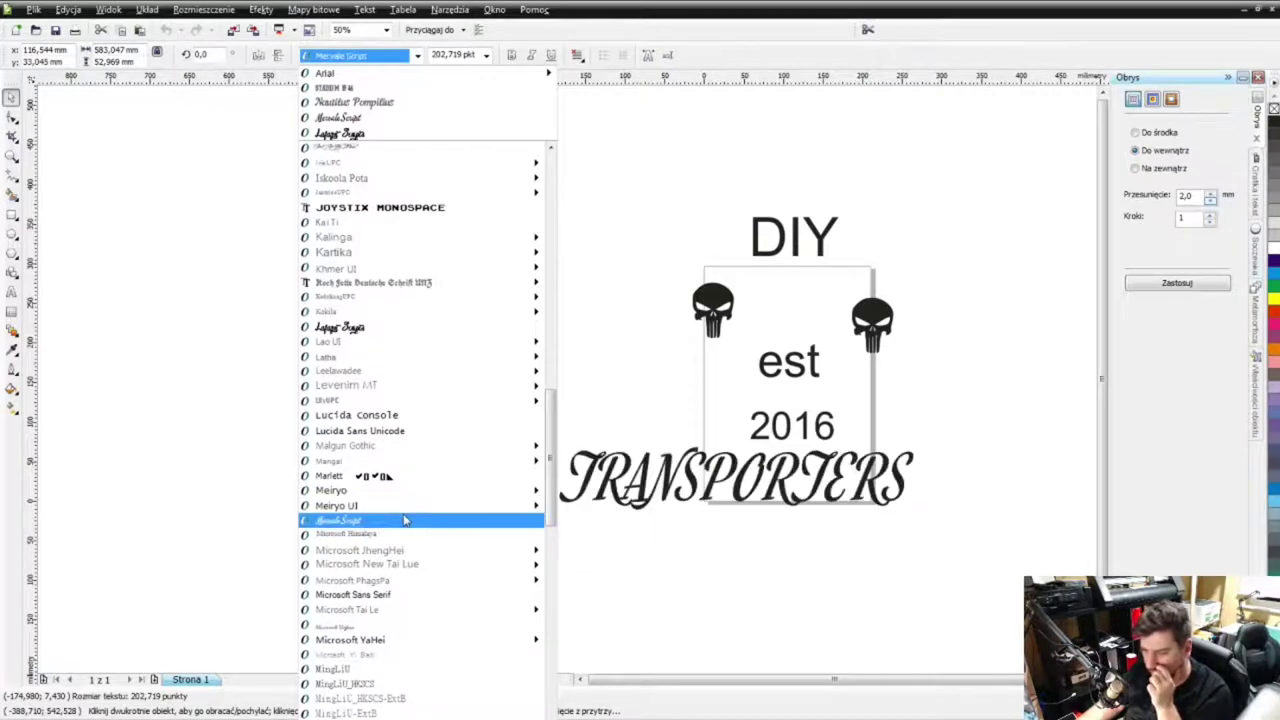
{"action": "scroll", "coordinate": [405, 520], "scroll_direction": "down", "scroll_amount": 3}
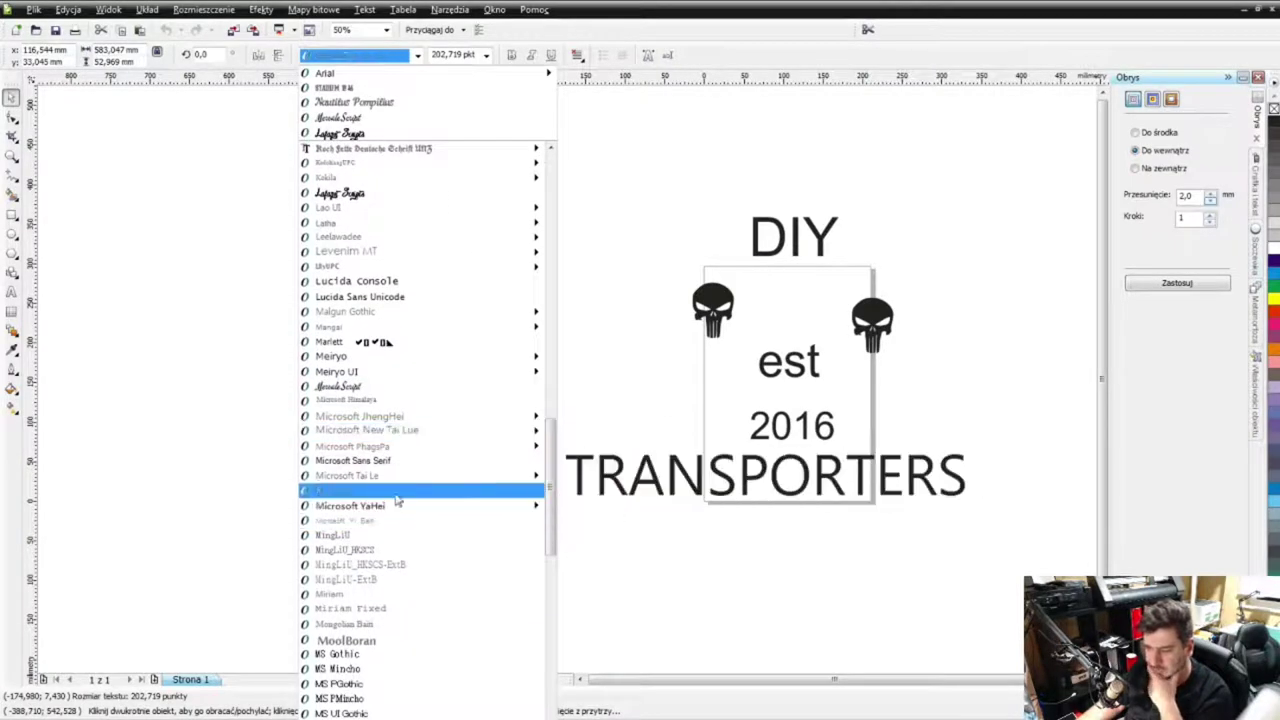
{"action": "scroll", "coordinate": [395, 462], "scroll_direction": "down", "scroll_amount": 3}
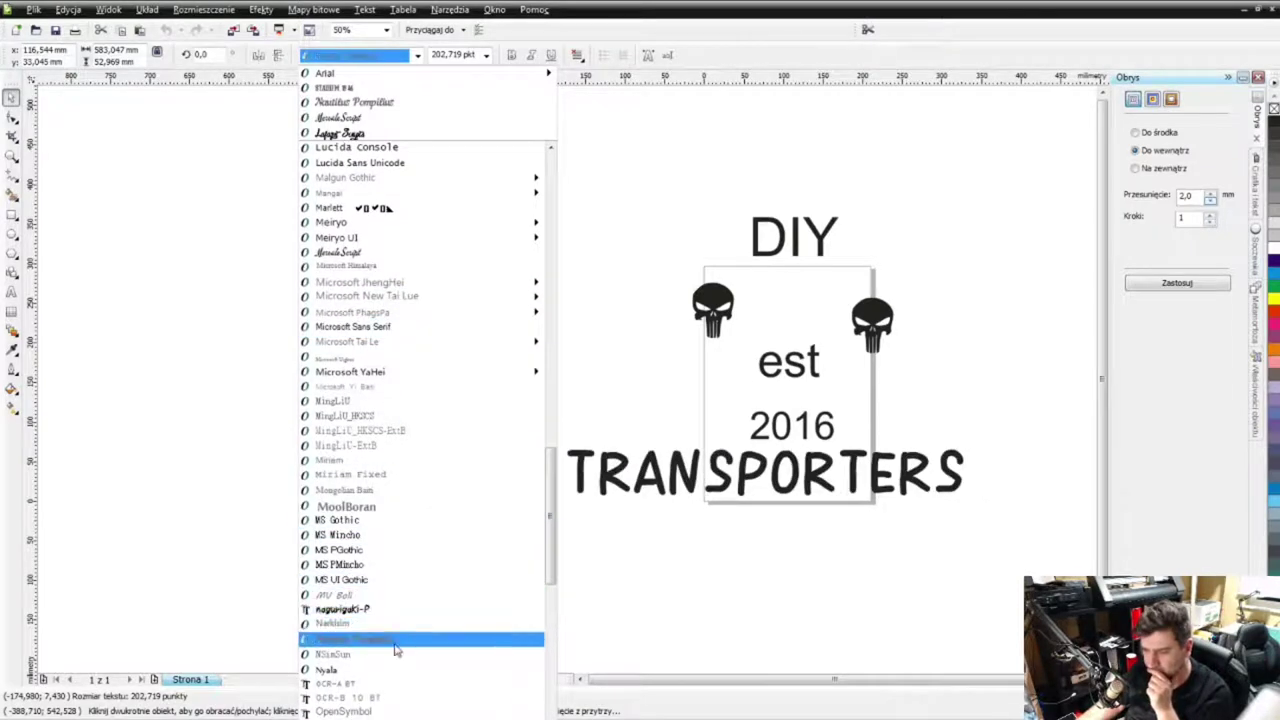
{"action": "scroll", "coordinate": [396, 645], "scroll_direction": "down", "scroll_amount": 4}
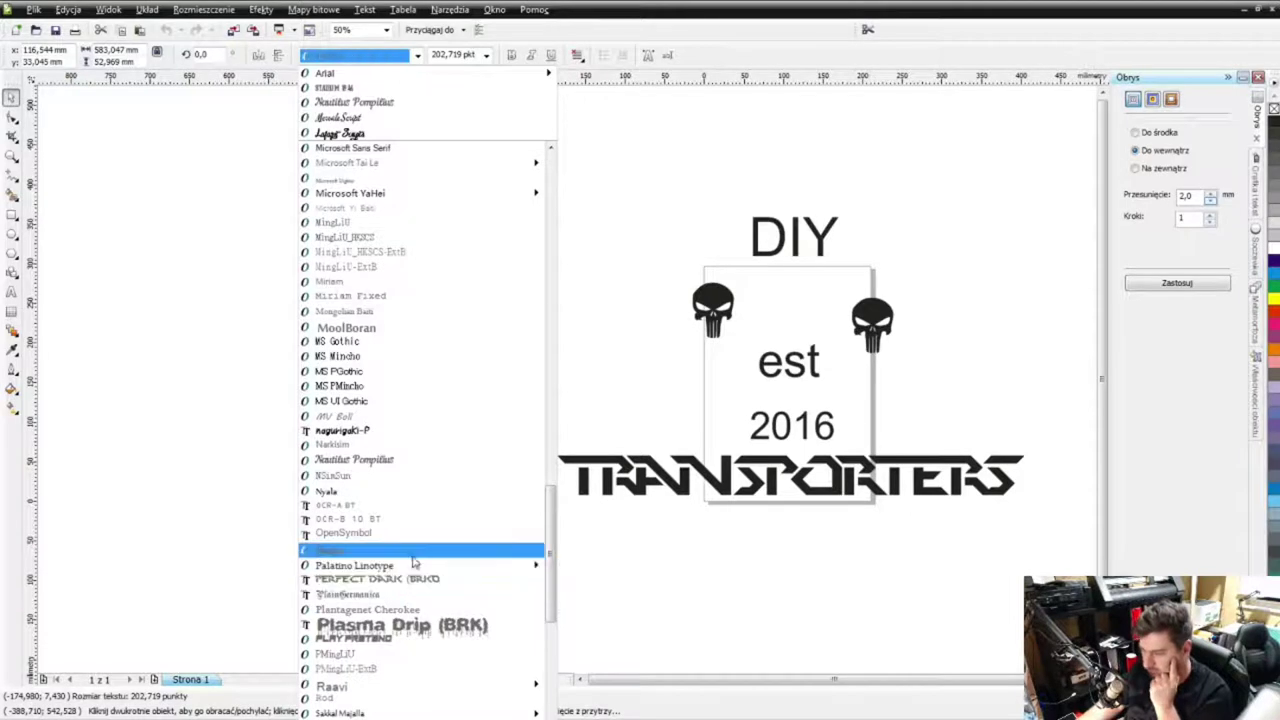
{"action": "mouse_move", "coordinate": [405, 569]}
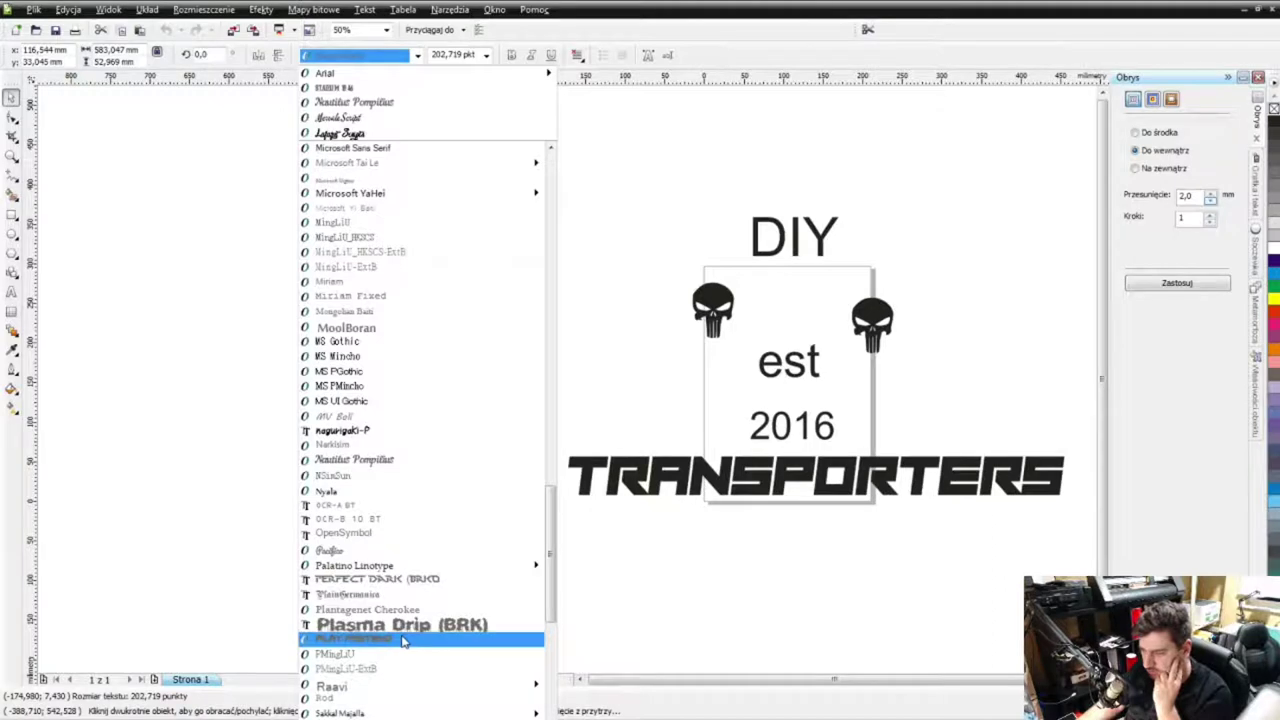
{"action": "scroll", "coordinate": [400, 634], "scroll_direction": "down", "scroll_amount": 7}
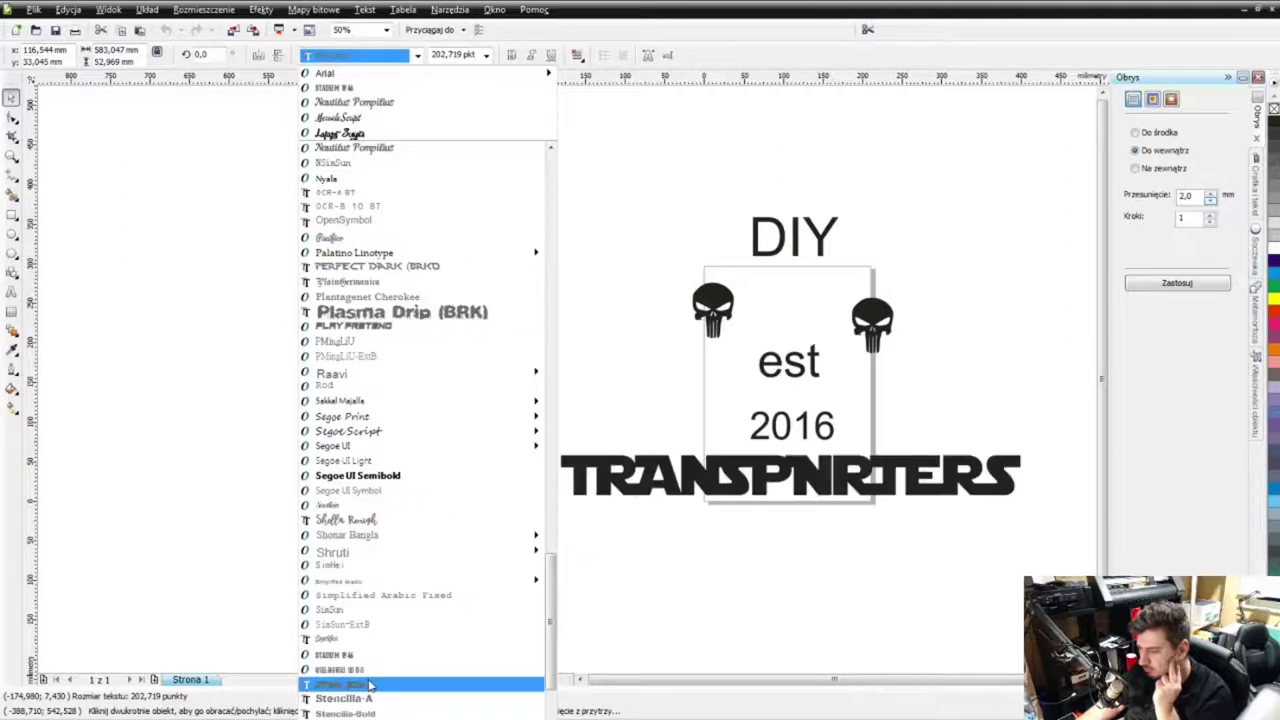
{"action": "scroll", "coordinate": [369, 685], "scroll_direction": "down", "scroll_amount": 4}
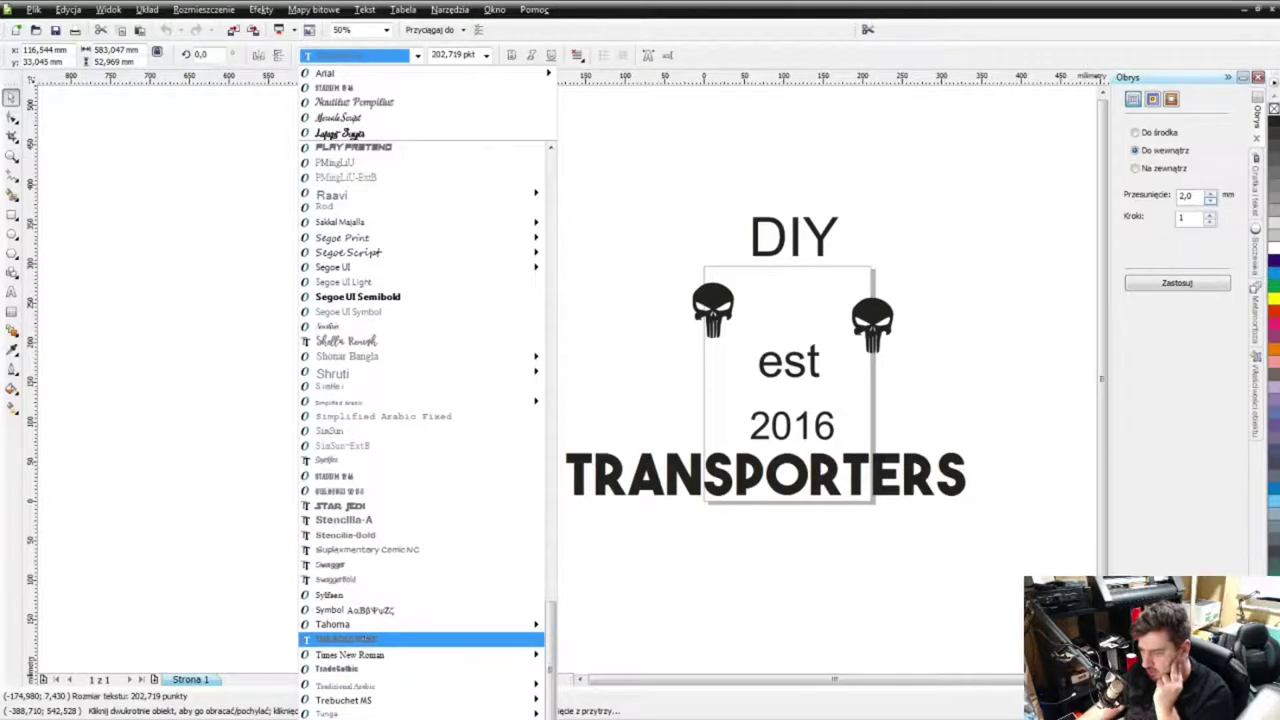
{"action": "scroll", "coordinate": [390, 630], "scroll_direction": "down", "scroll_amount": 3}
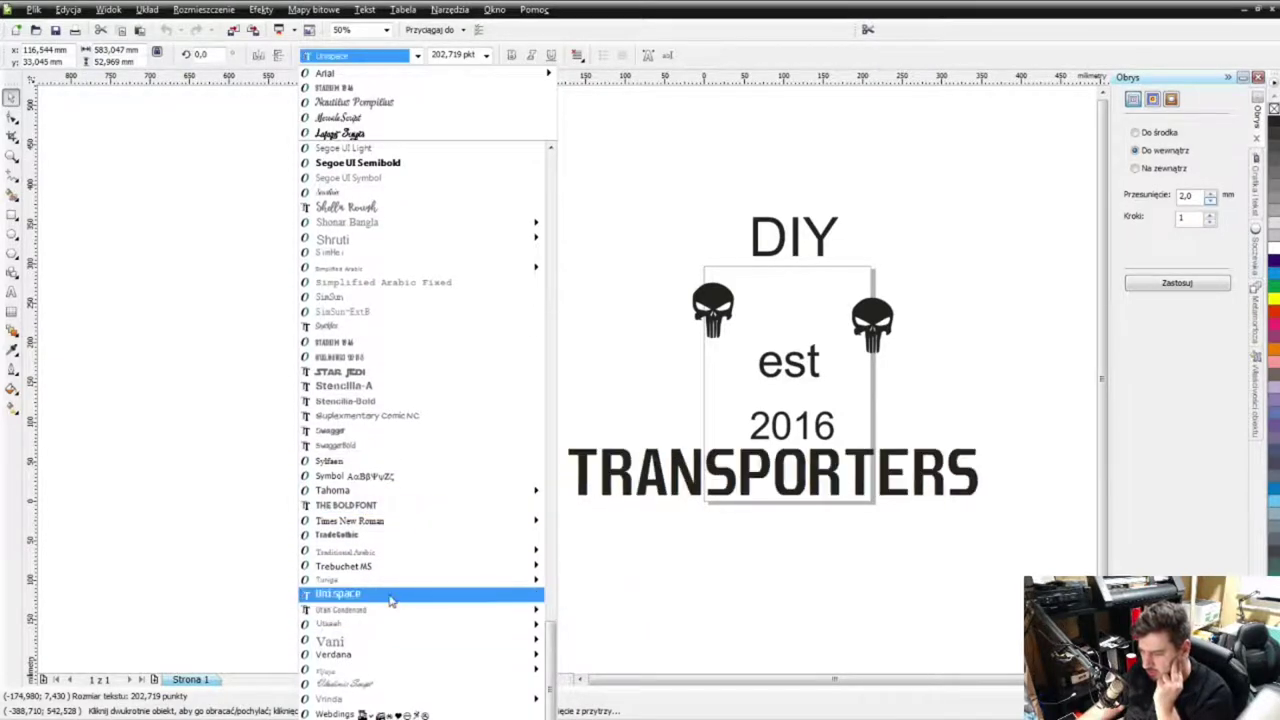
{"action": "scroll", "coordinate": [390, 600], "scroll_direction": "down", "scroll_amount": 1}
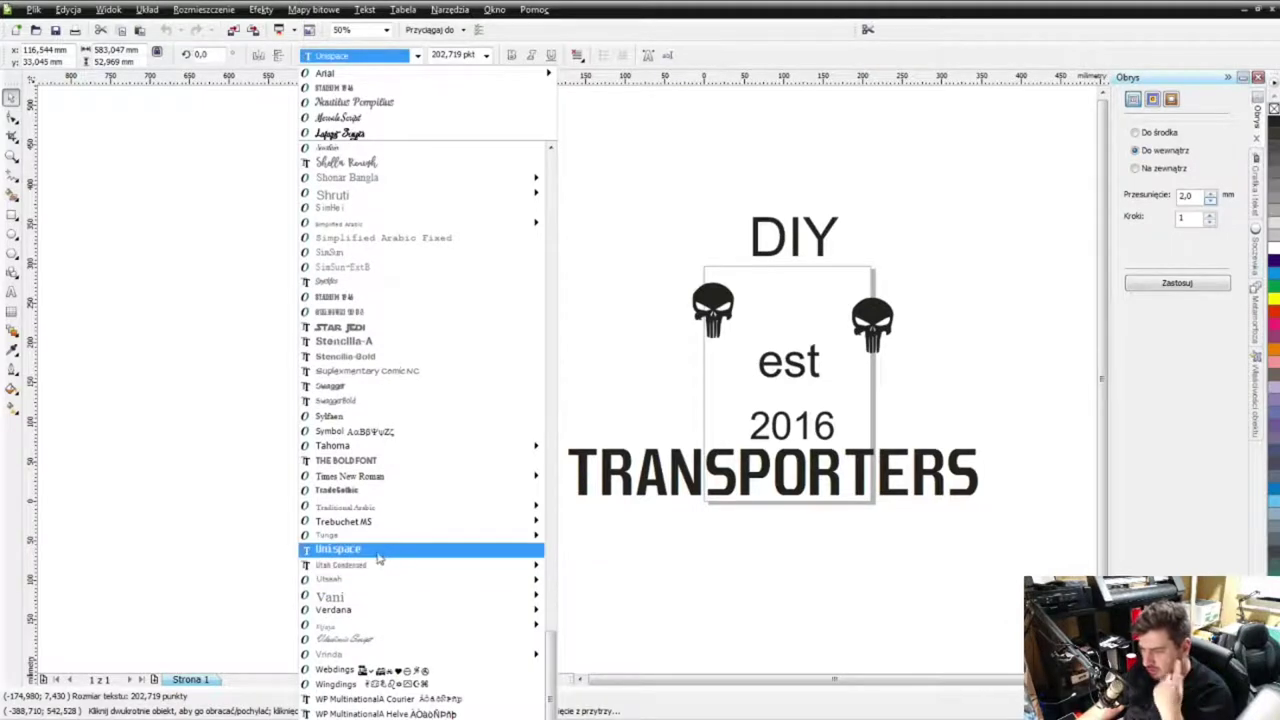
{"action": "scroll", "coordinate": [385, 570], "scroll_direction": "up", "scroll_amount": 9}
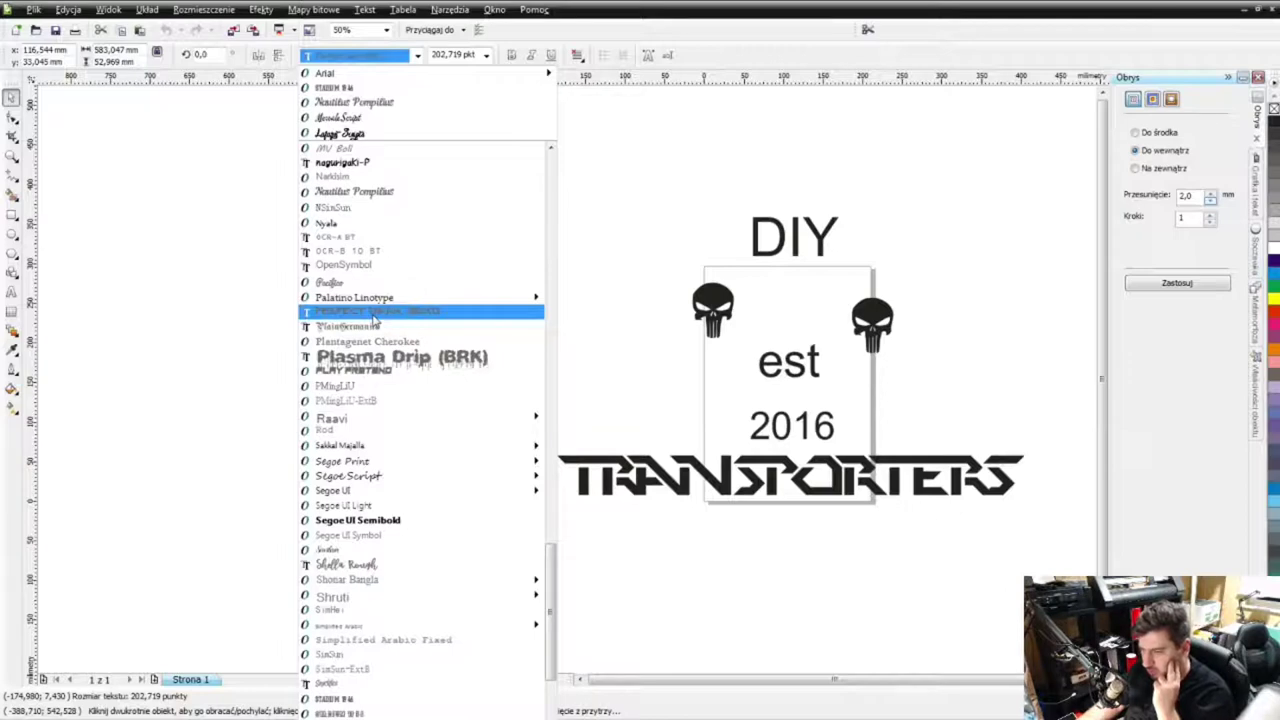
{"action": "left_click", "coordinate": [376, 312]}
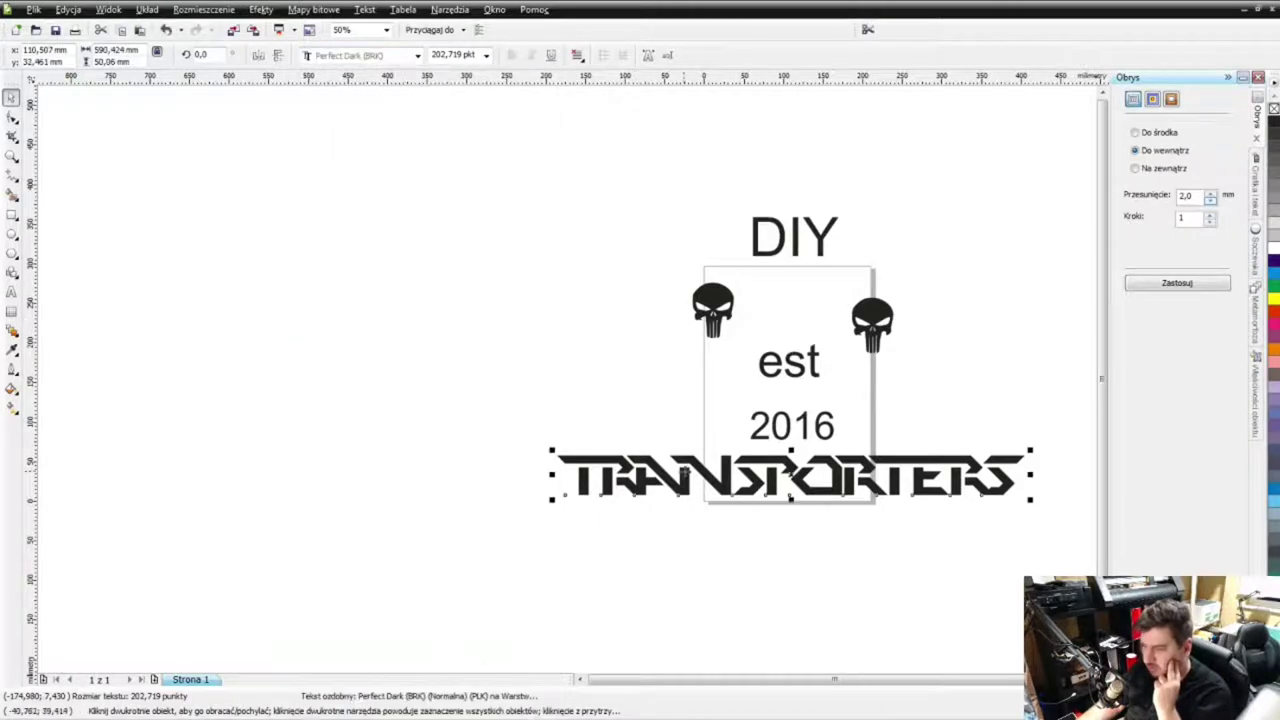
Step: Set the DIY text in the Perfect Dark (BRK) font
{"action": "left_click", "coordinate": [783, 228]}
{"action": "left_click", "coordinate": [372, 56]}
{"action": "left_click", "coordinate": [383, 86]}
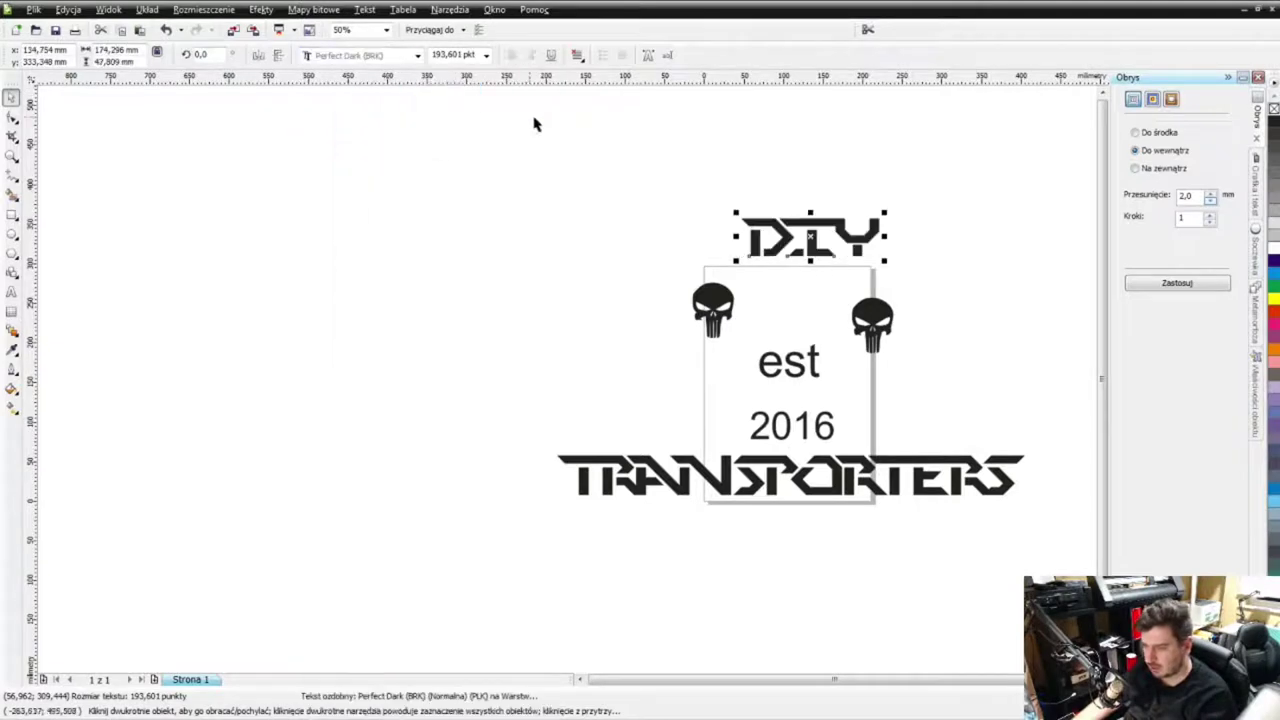
Step: Move the two skulls outward near the ends of TRANSPORTERS and lower DIY to sit between them, just above est
{"action": "left_click_drag", "start_coordinate": [722, 312], "coordinate": [592, 330]}
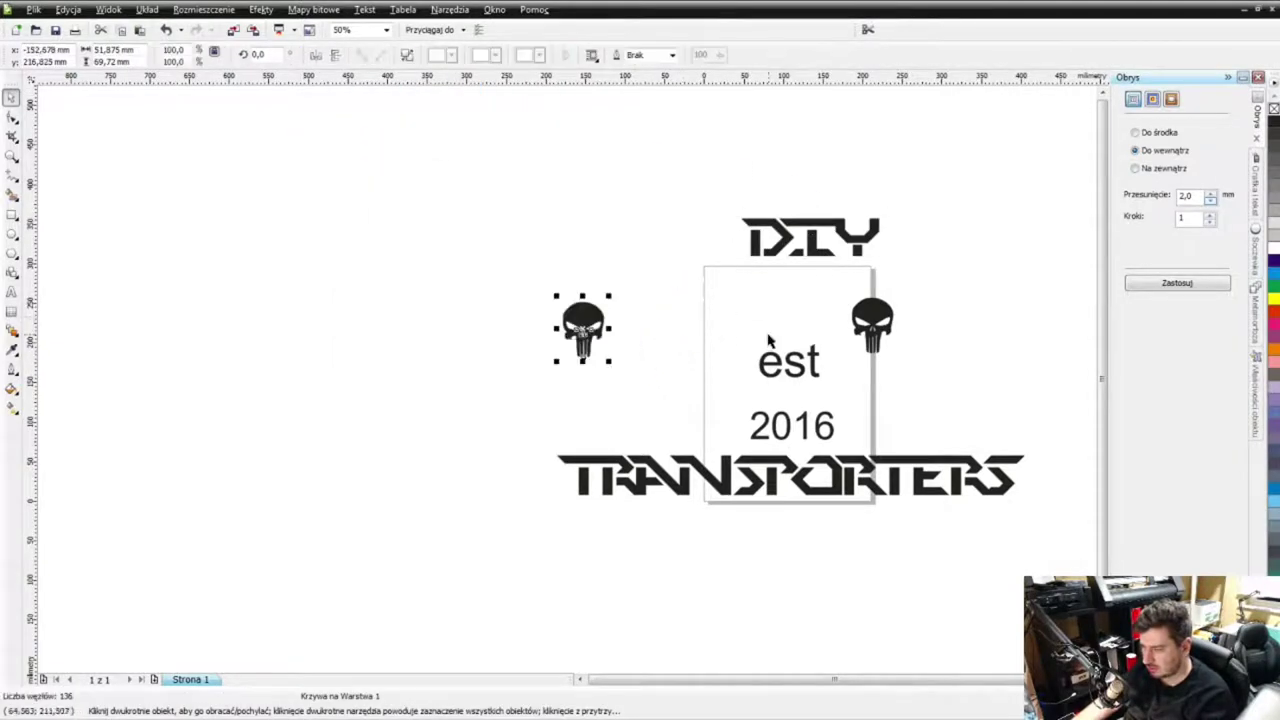
{"action": "left_click_drag", "start_coordinate": [872, 325], "coordinate": [973, 328]}
{"action": "left_click_drag", "start_coordinate": [805, 258], "coordinate": [798, 310]}
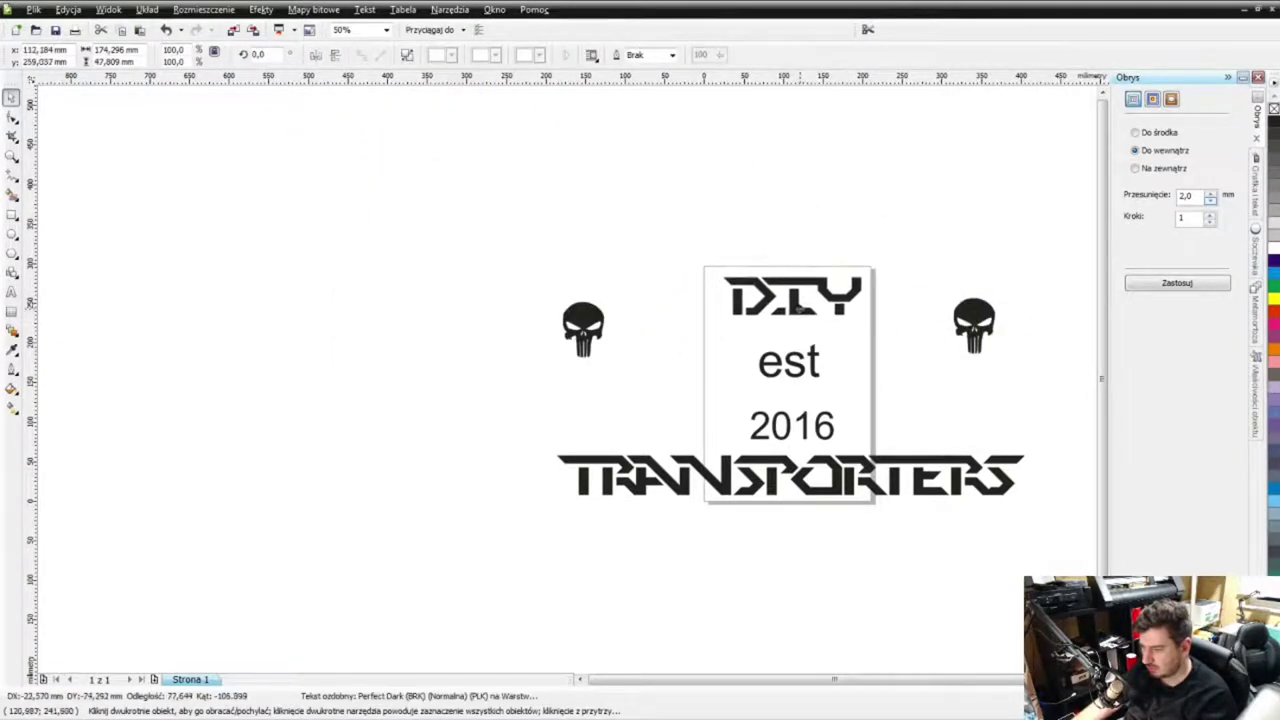
Step: Try the Play Pretend font and The Bold Font on the DIY text
{"action": "left_click", "coordinate": [350, 56]}
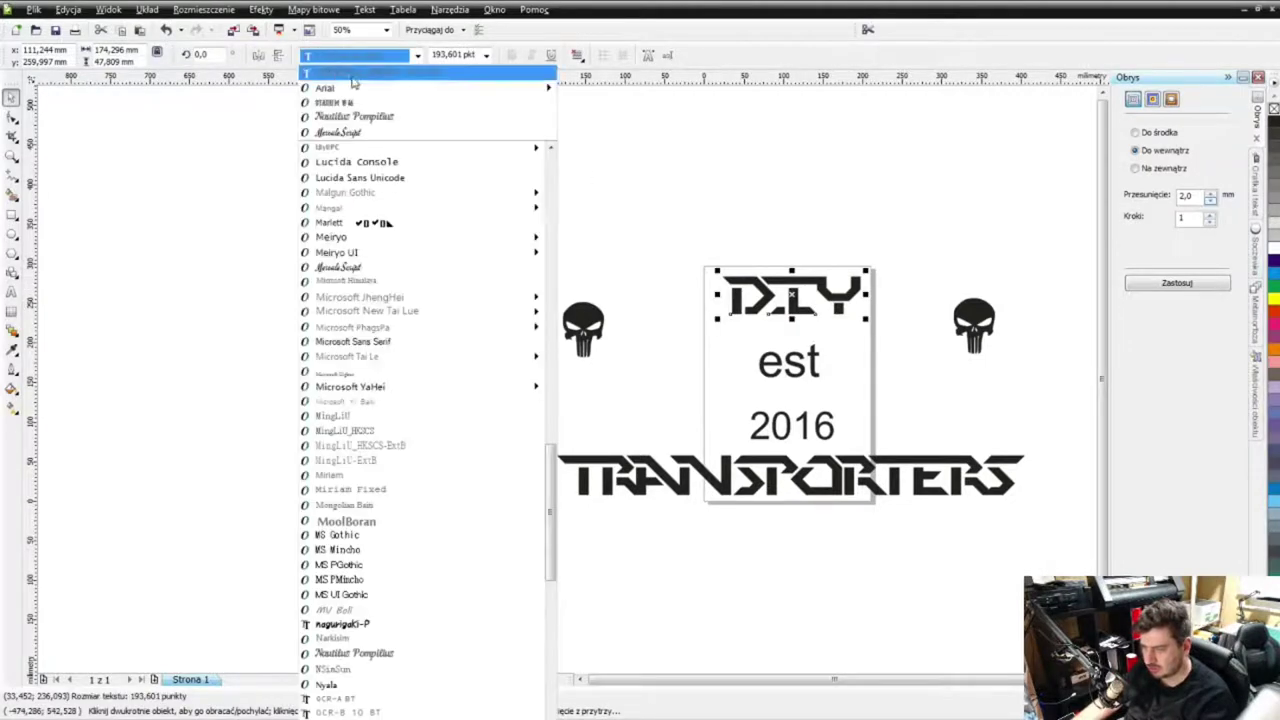
{"action": "scroll", "coordinate": [415, 531], "scroll_direction": "down", "scroll_amount": 9}
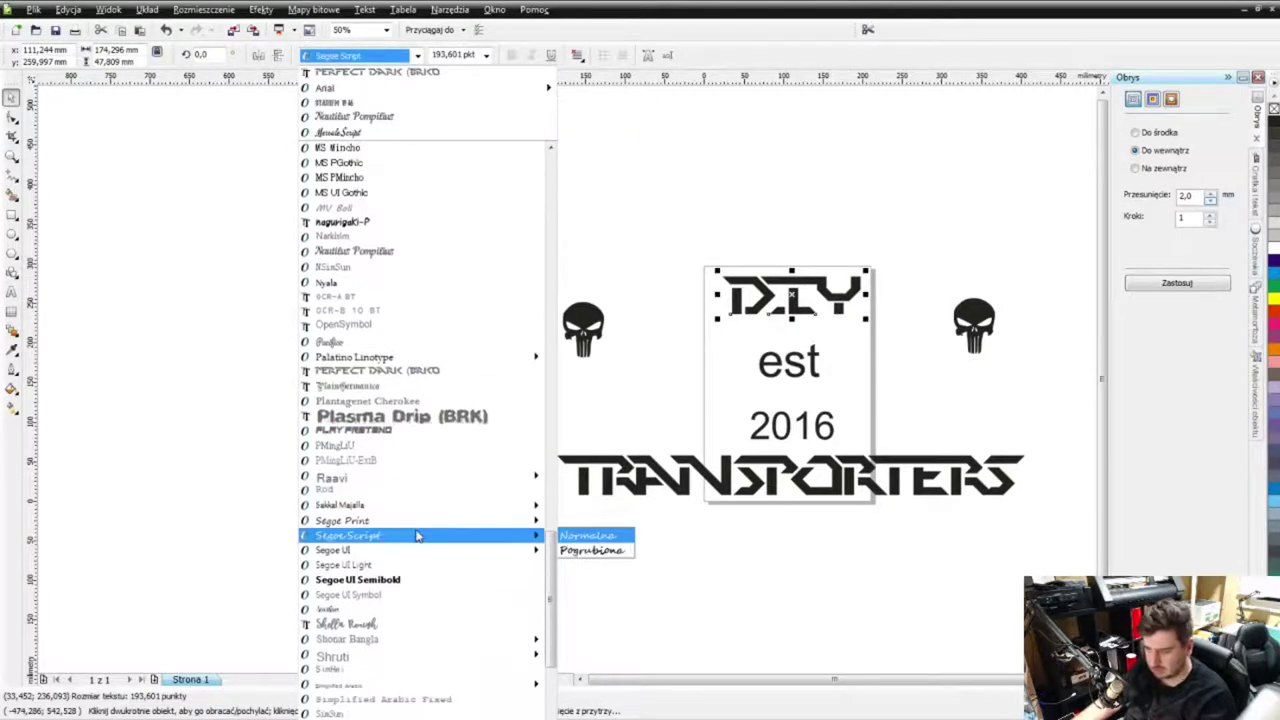
{"action": "left_click", "coordinate": [409, 431]}
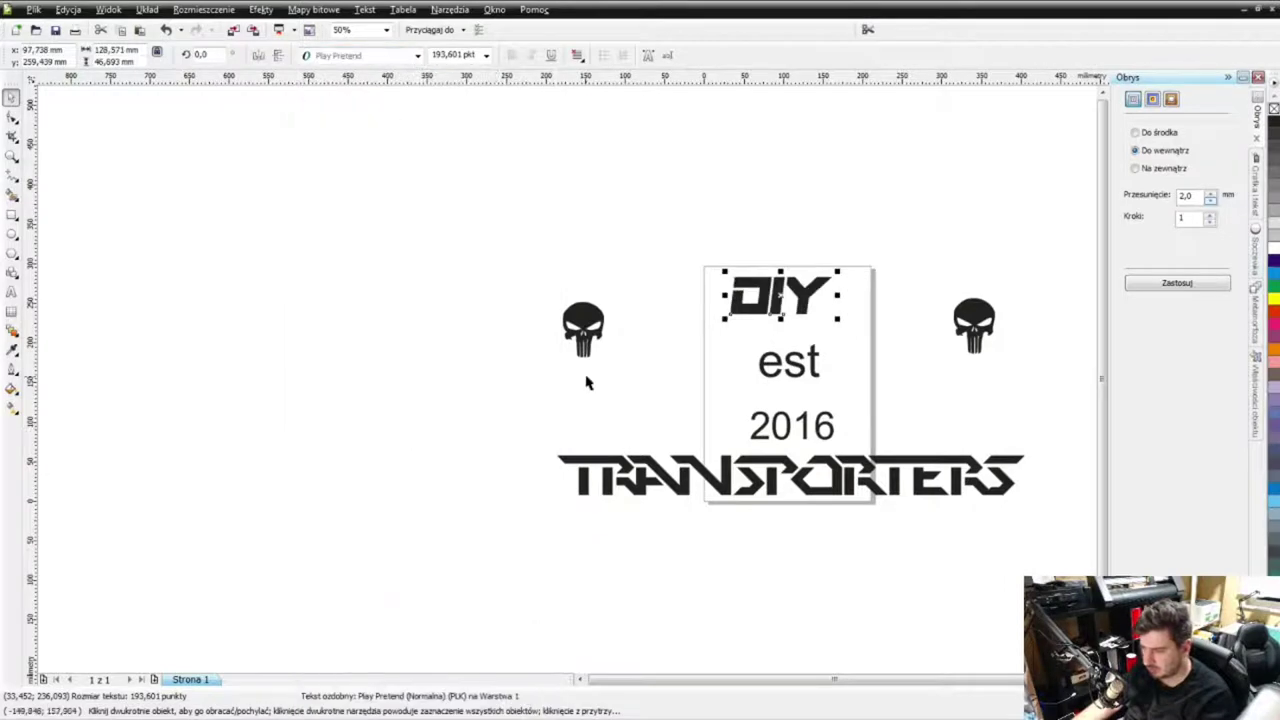
{"action": "left_click", "coordinate": [360, 56]}
{"action": "mouse_move", "coordinate": [409, 108]}
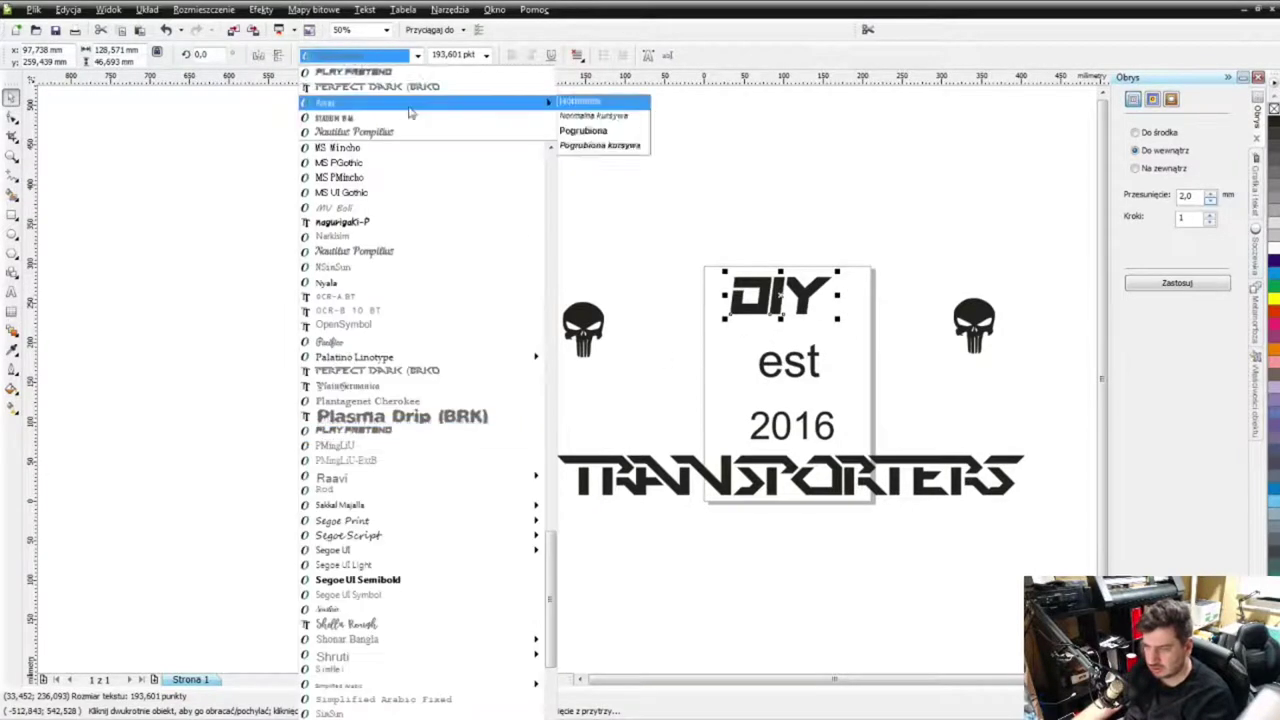
{"action": "scroll", "coordinate": [415, 457], "scroll_direction": "down", "scroll_amount": 6}
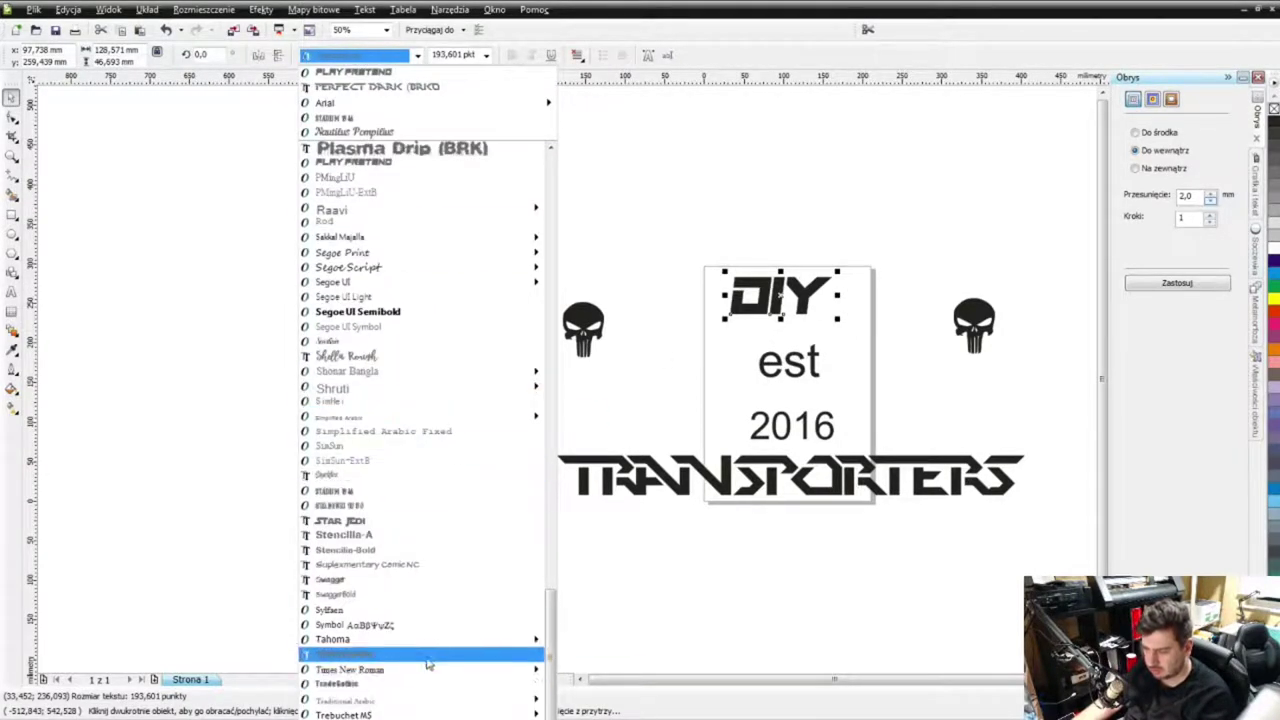
{"action": "left_click", "coordinate": [381, 472]}
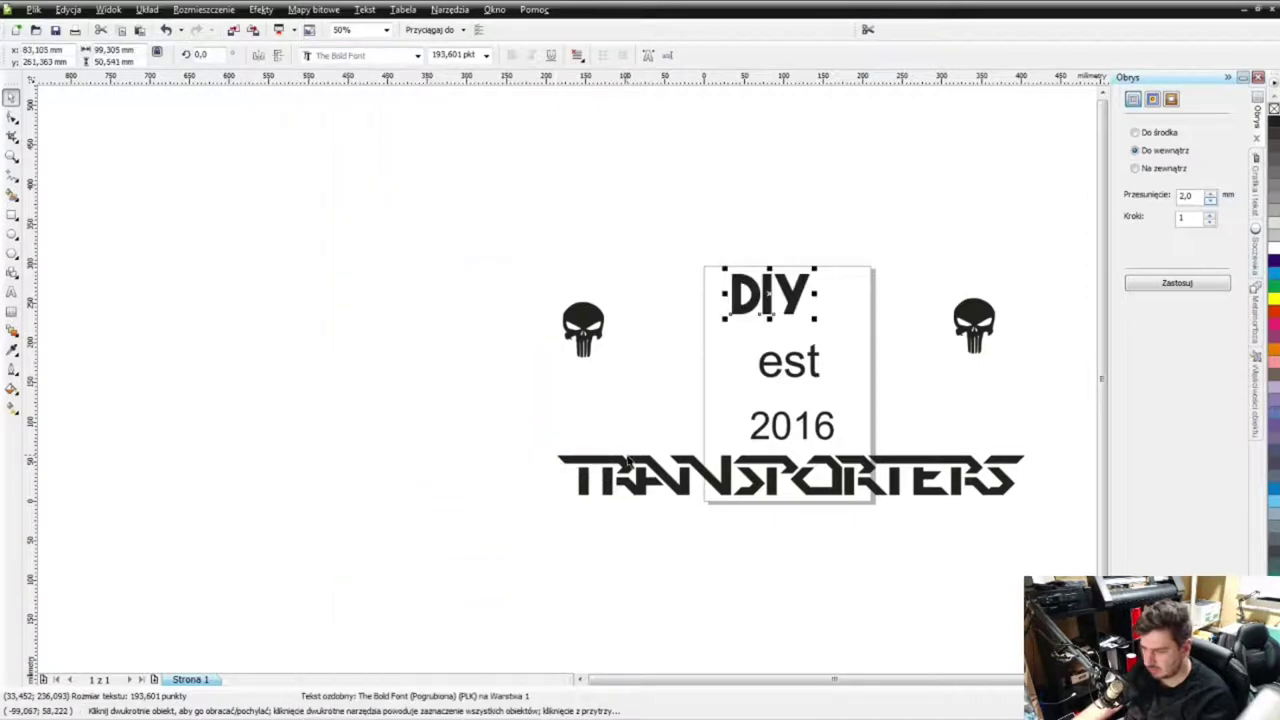
Step: Set DIY in the Stencilia-A font, enlarge it to about 79 mm high and centre it above est
{"action": "left_click_drag", "start_coordinate": [769, 296], "coordinate": [793, 306]}
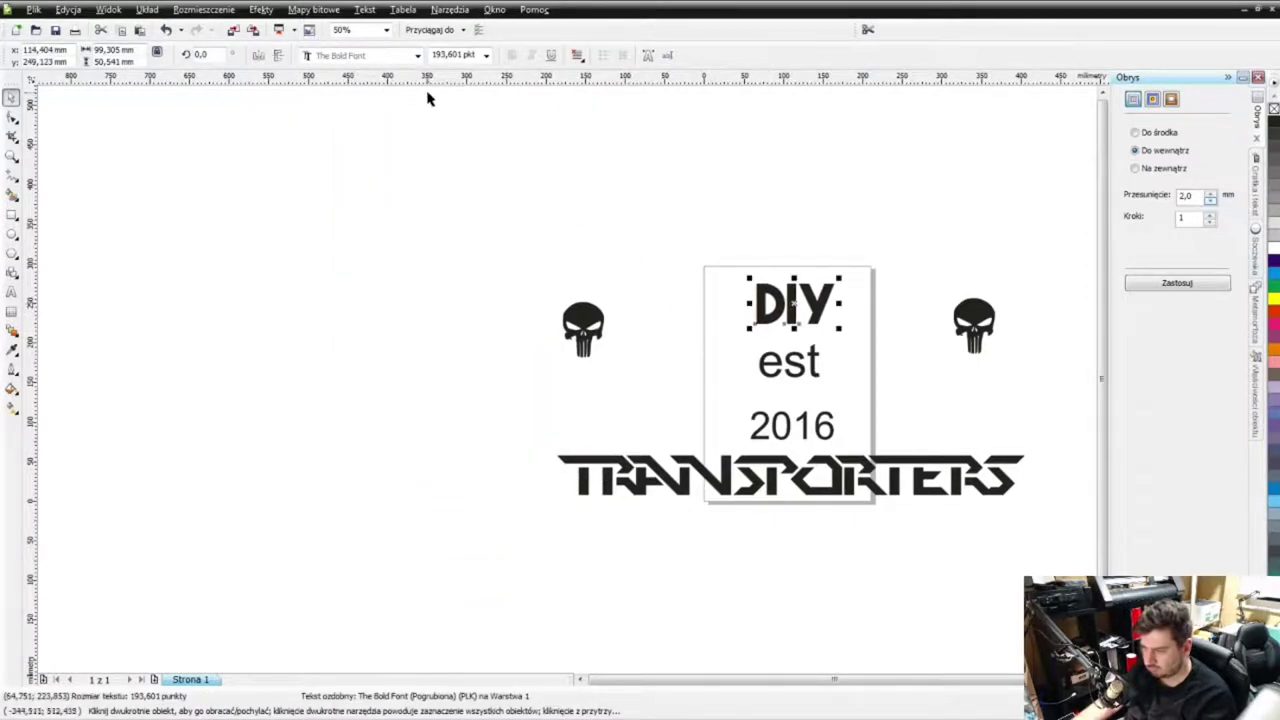
{"action": "left_click", "coordinate": [417, 55]}
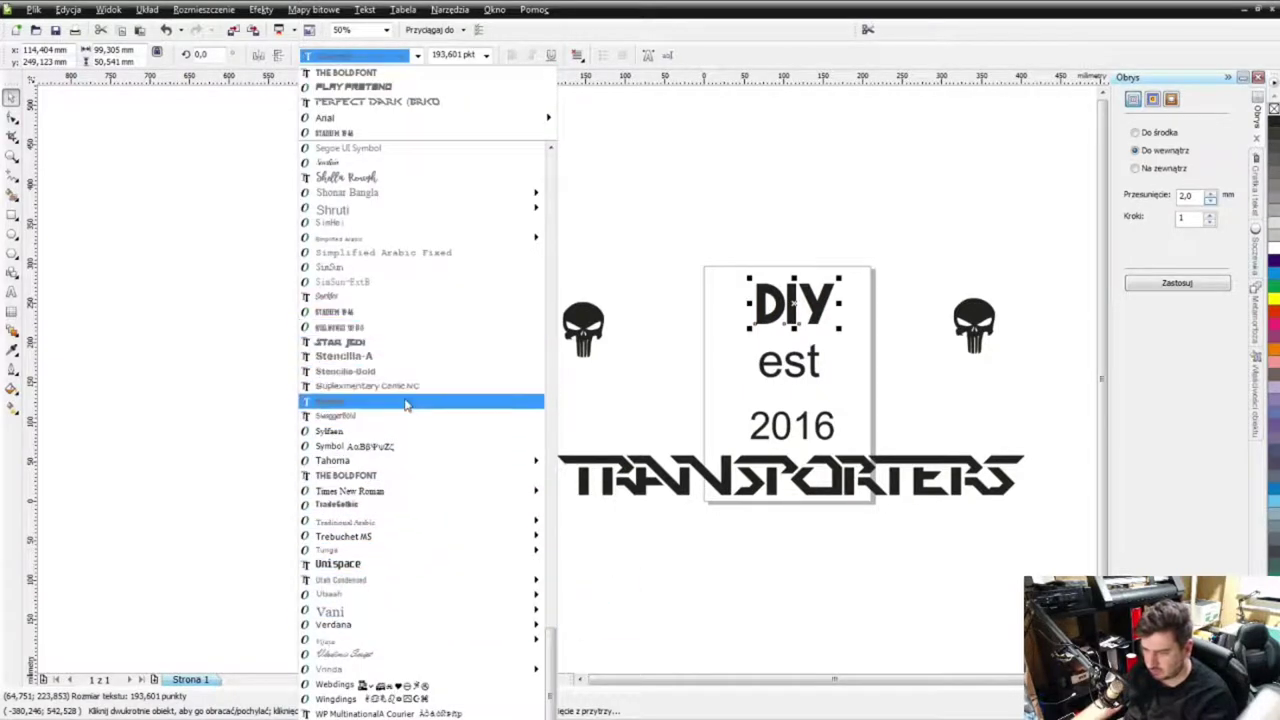
{"action": "left_click", "coordinate": [395, 357]}
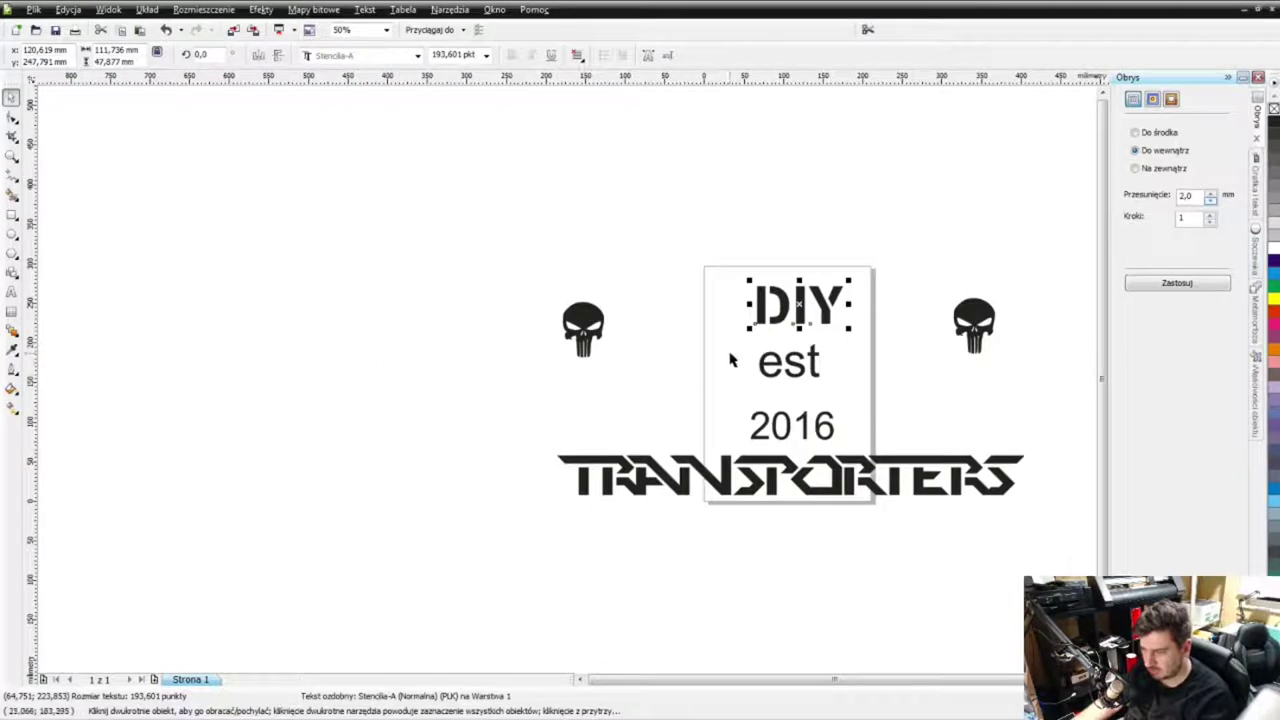
{"action": "left_click_drag", "start_coordinate": [800, 318], "coordinate": [870, 320]}
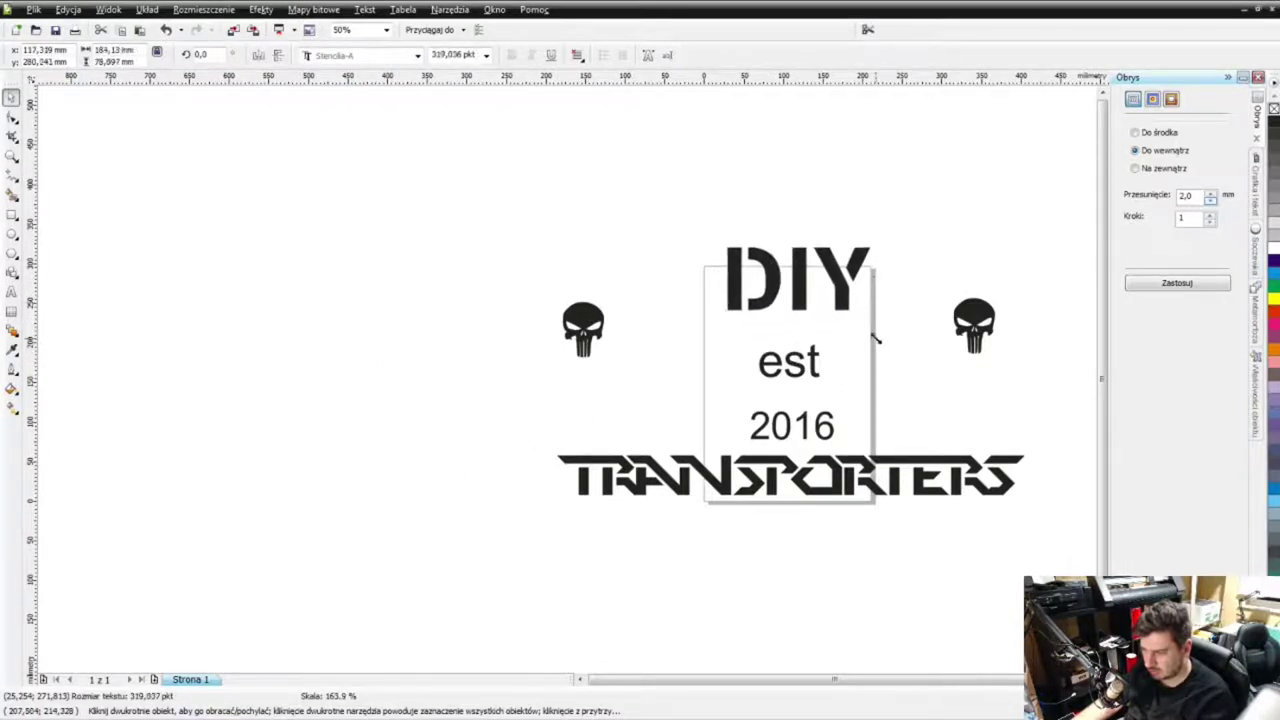
{"action": "left_click_drag", "start_coordinate": [802, 296], "coordinate": [802, 321]}
Step: Place est and 2016 side by side on one line directly beneath DIY
{"action": "left_click", "coordinate": [803, 370]}
{"action": "left_click", "coordinate": [803, 370]}
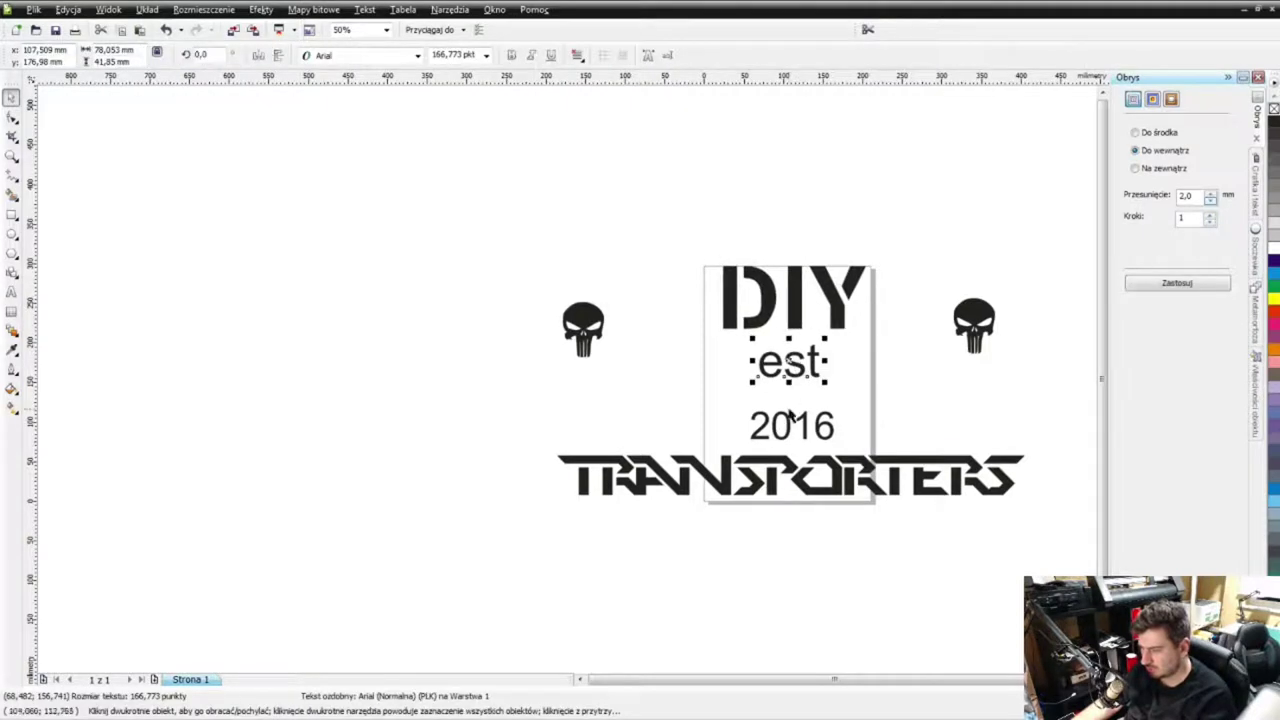
{"action": "left_click_drag", "start_coordinate": [790, 366], "coordinate": [721, 374]}
{"action": "left_click_drag", "start_coordinate": [786, 420], "coordinate": [820, 355]}
{"action": "mouse_move", "coordinate": [739, 367]}
{"action": "left_mouse_down"}
{"action": "mouse_move", "coordinate": [762, 355]}
{"action": "mouse_move", "coordinate": [753, 361]}
{"action": "left_mouse_up"}
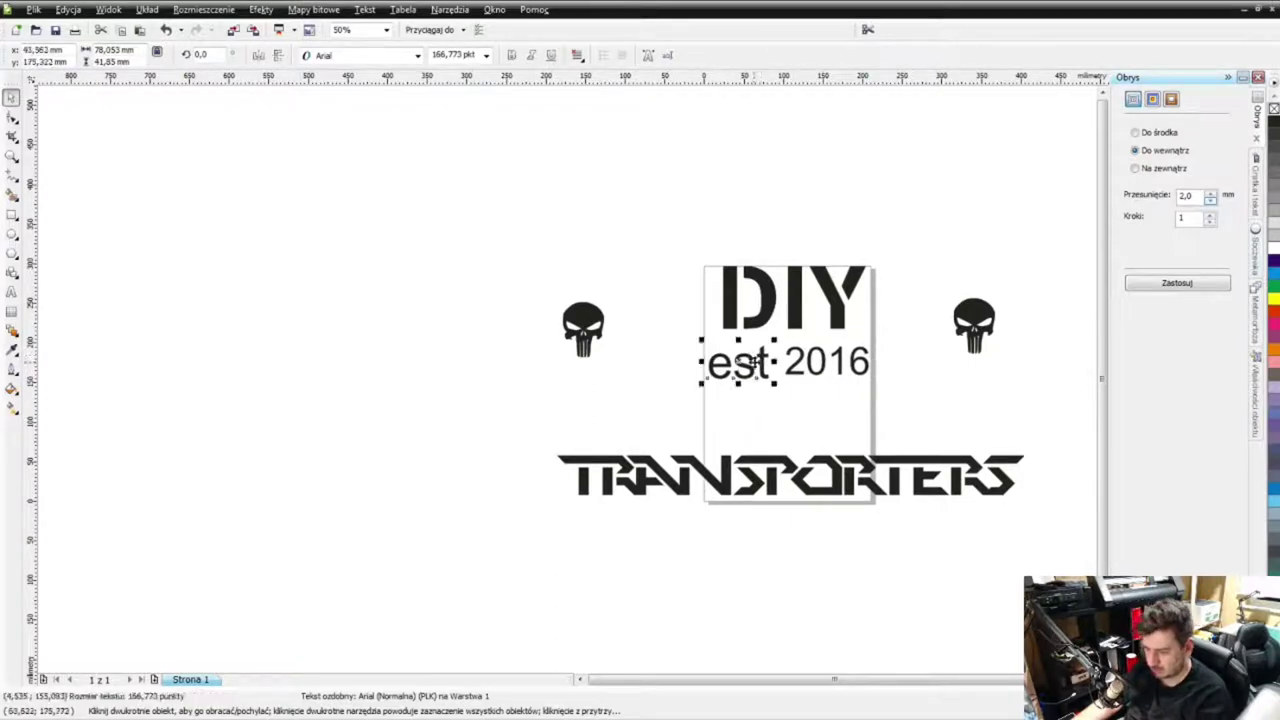
Step: Delete the separate est text and start editing the 2016 text at its beginning
{"action": "key", "text": "Delete"}
{"action": "left_click", "coordinate": [838, 362]}
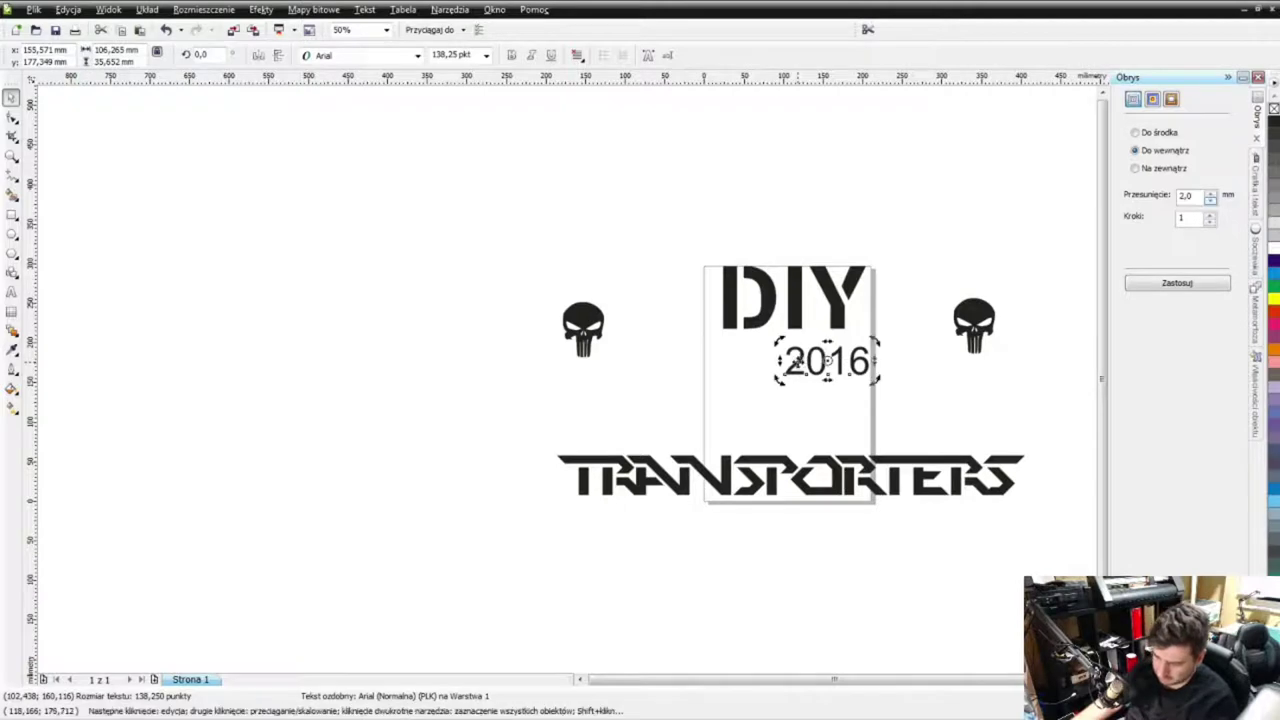
{"action": "key", "text": "F8"}
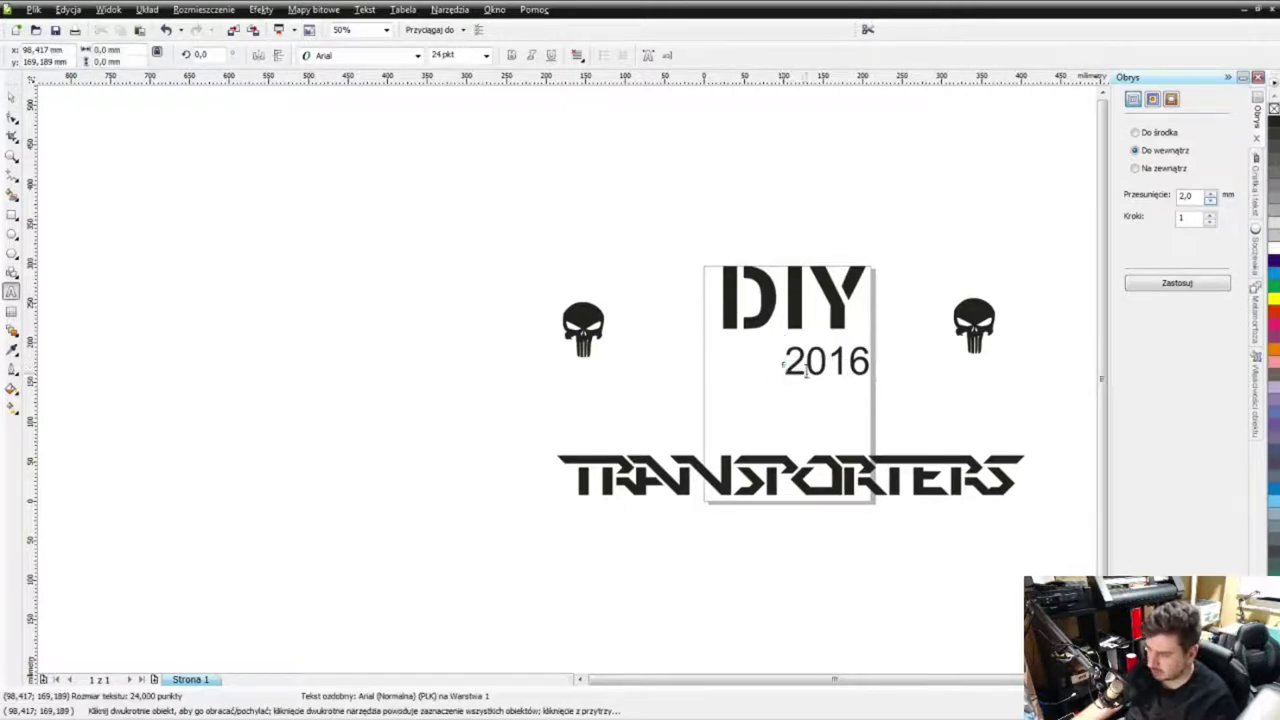
{"action": "left_click_drag", "start_coordinate": [806, 372], "coordinate": [786, 364]}
{"action": "left_click", "coordinate": [786, 362]}
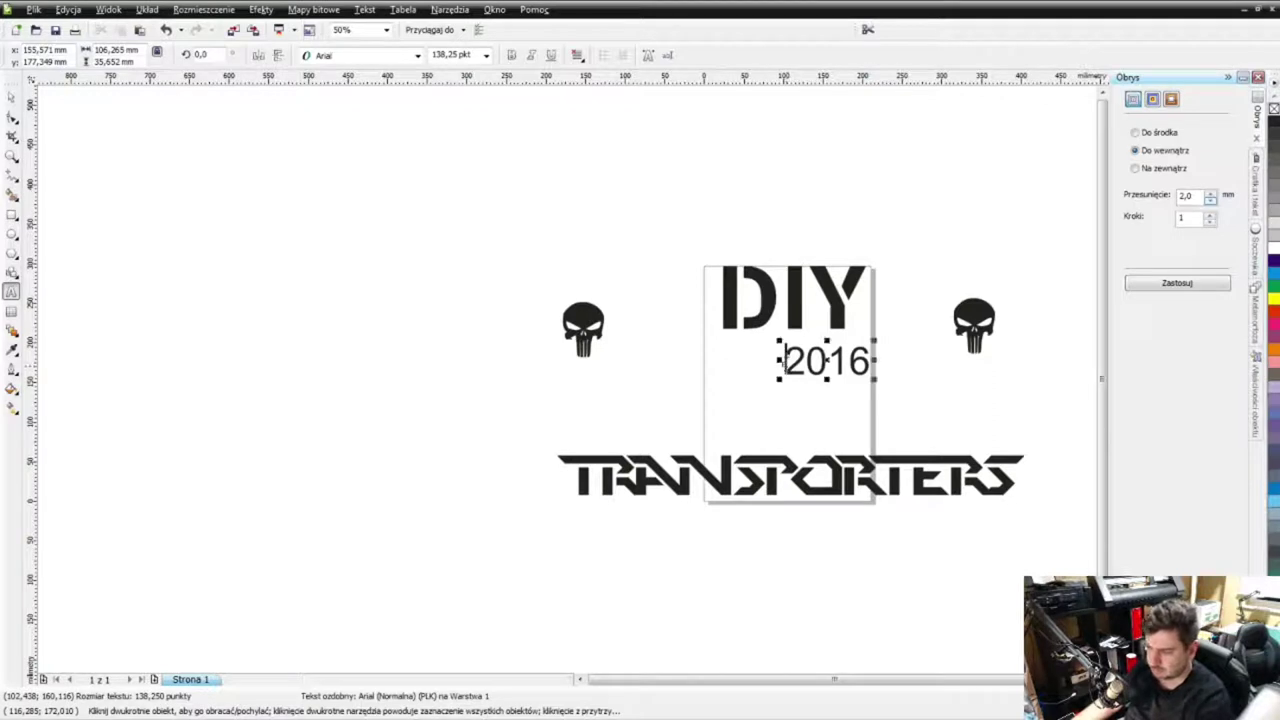
{"action": "type", "text": "ESTY"}
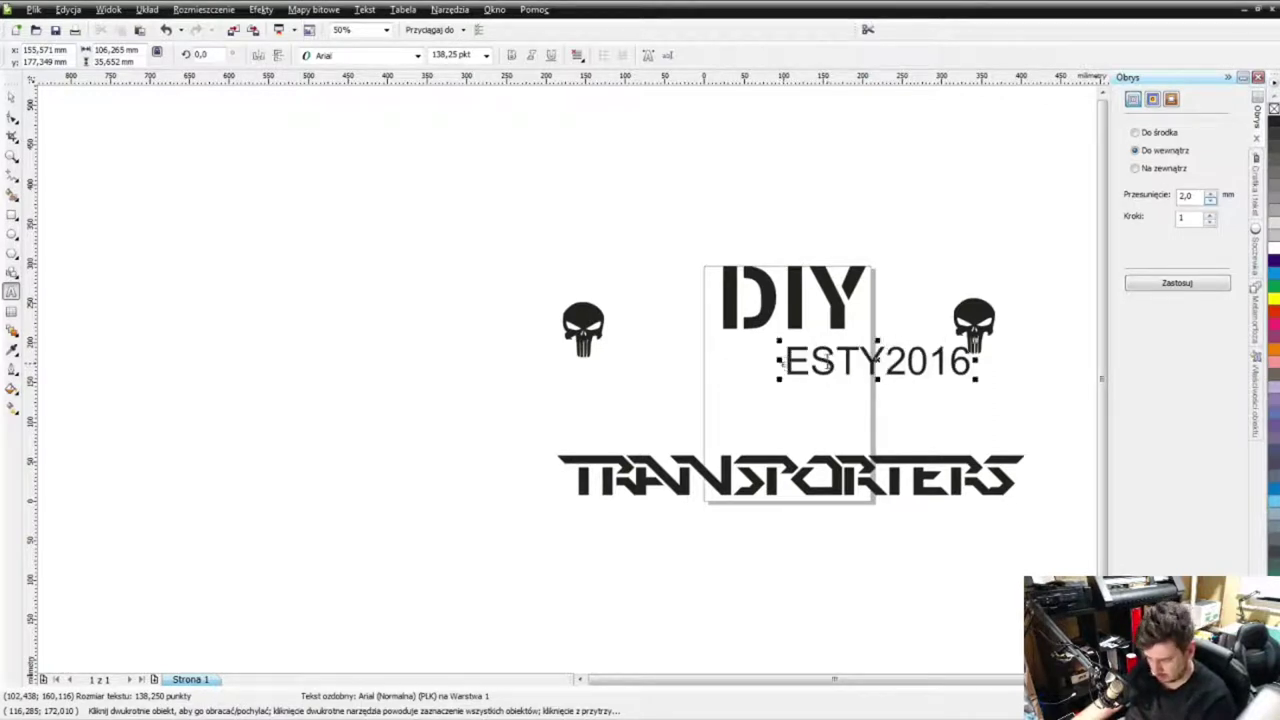
{"action": "key", "text": "BackSpace"}
{"action": "key", "text": "BackSpace"}
{"action": "key", "text": "BackSpace"}
{"action": "key", "text": "BackSpace"}
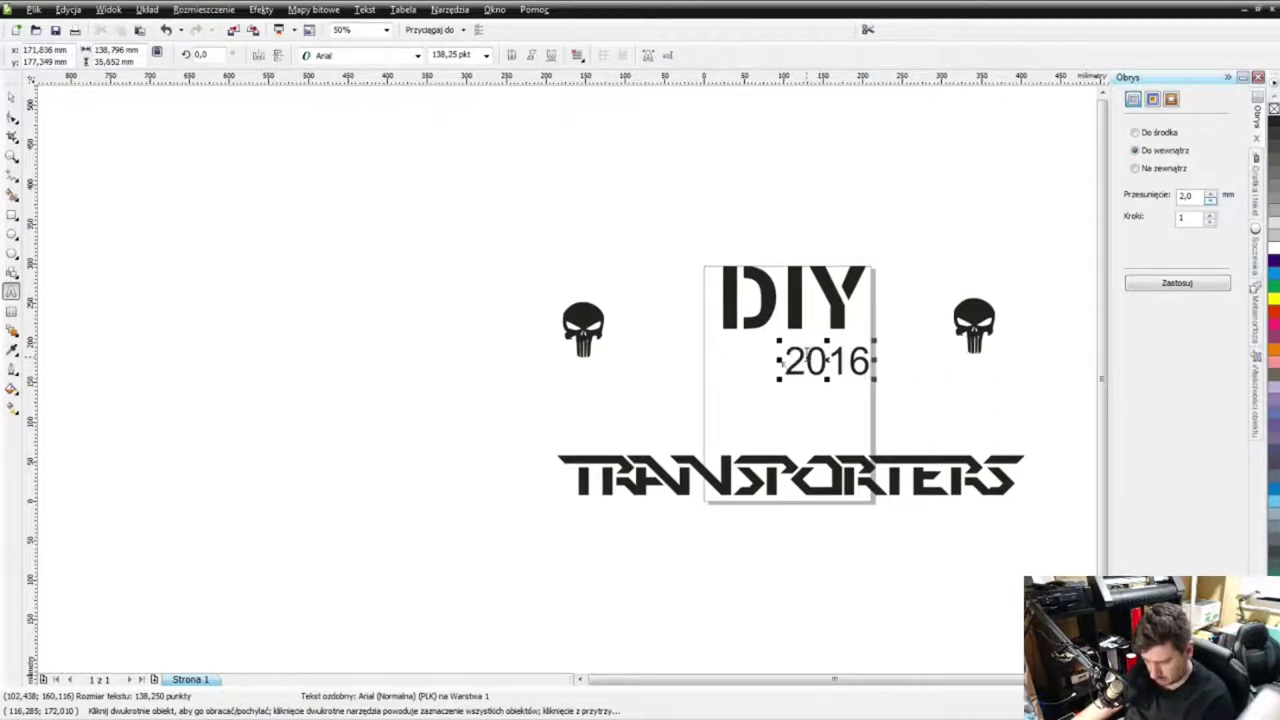
Step: Complete the text line as "est 2016" and move it below DIY, just above TRANSPORTERS
{"action": "type", "text": "est"}
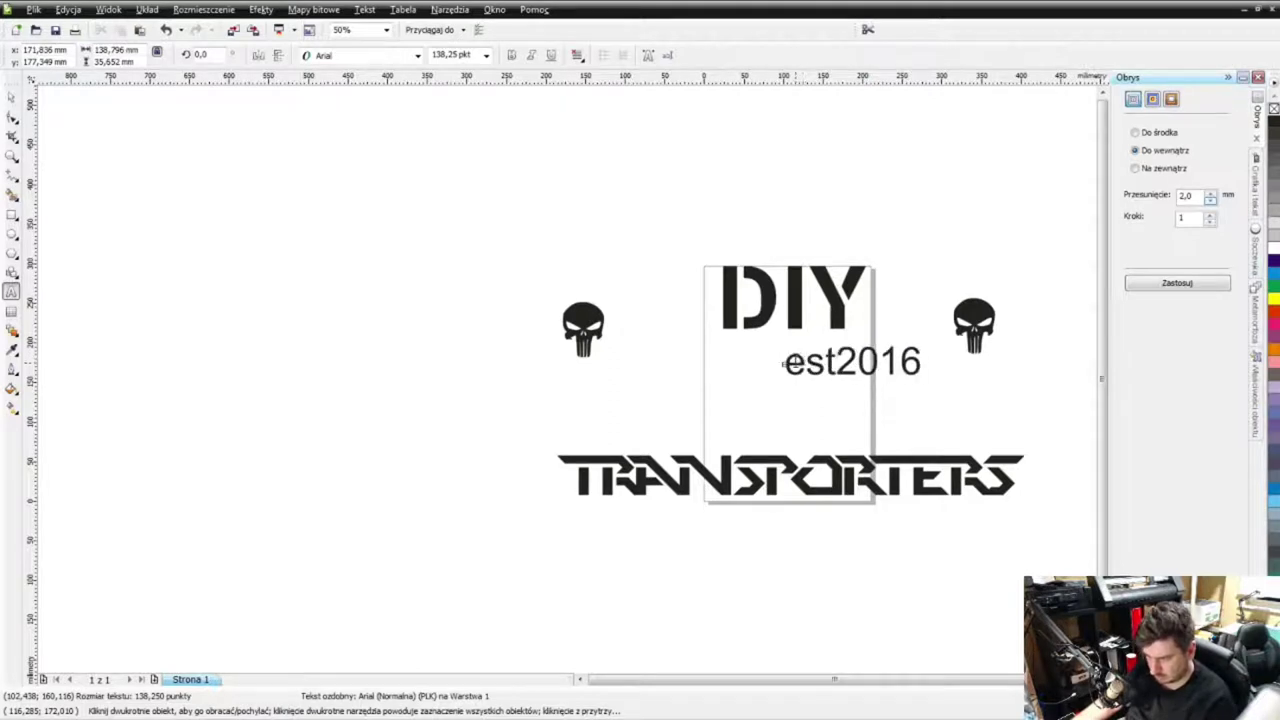
{"action": "left_click", "coordinate": [12, 97]}
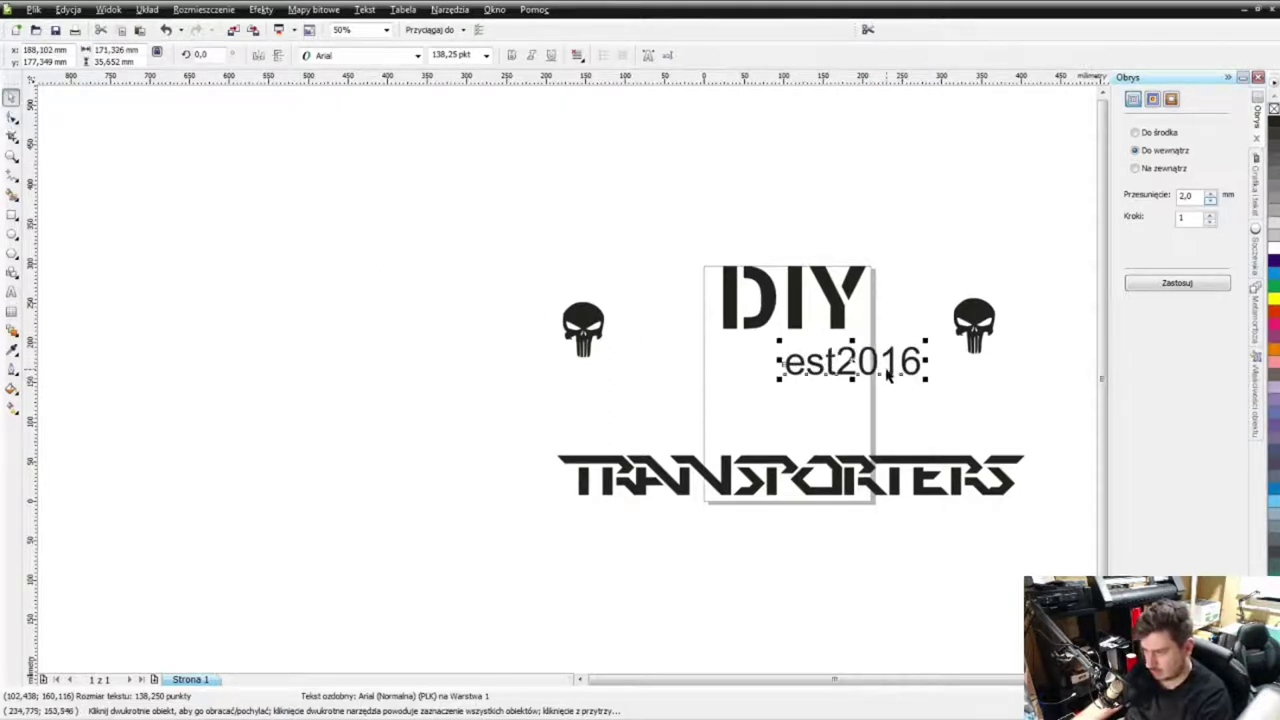
{"action": "left_click", "coordinate": [786, 366]}
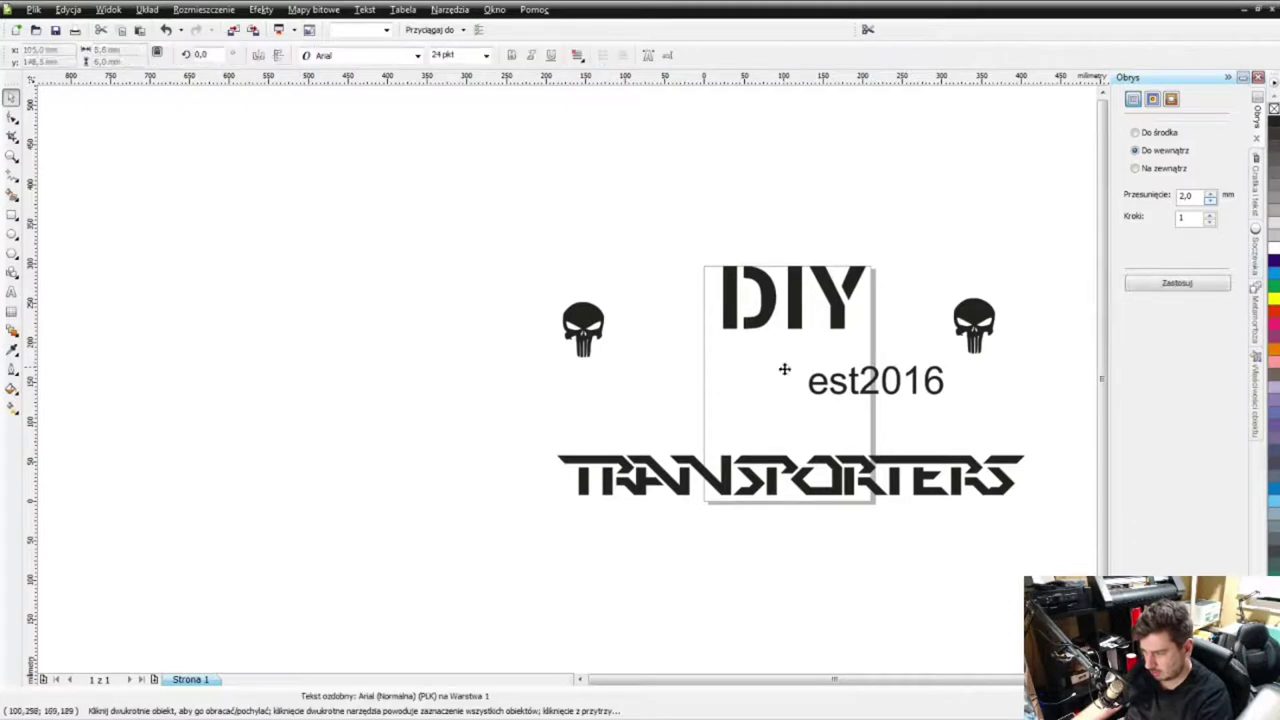
{"action": "left_click_drag", "start_coordinate": [854, 390], "coordinate": [756, 388]}
{"action": "double_click", "coordinate": [748, 390]}
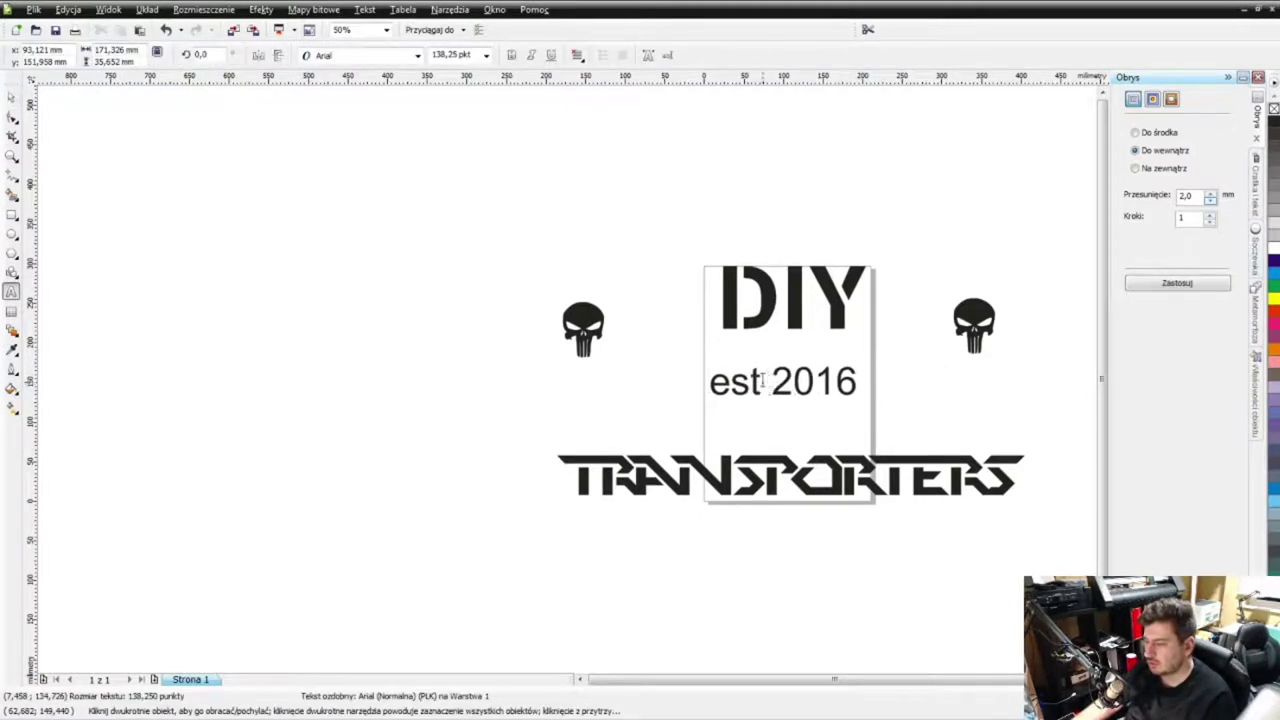
{"action": "left_click", "coordinate": [10, 95]}
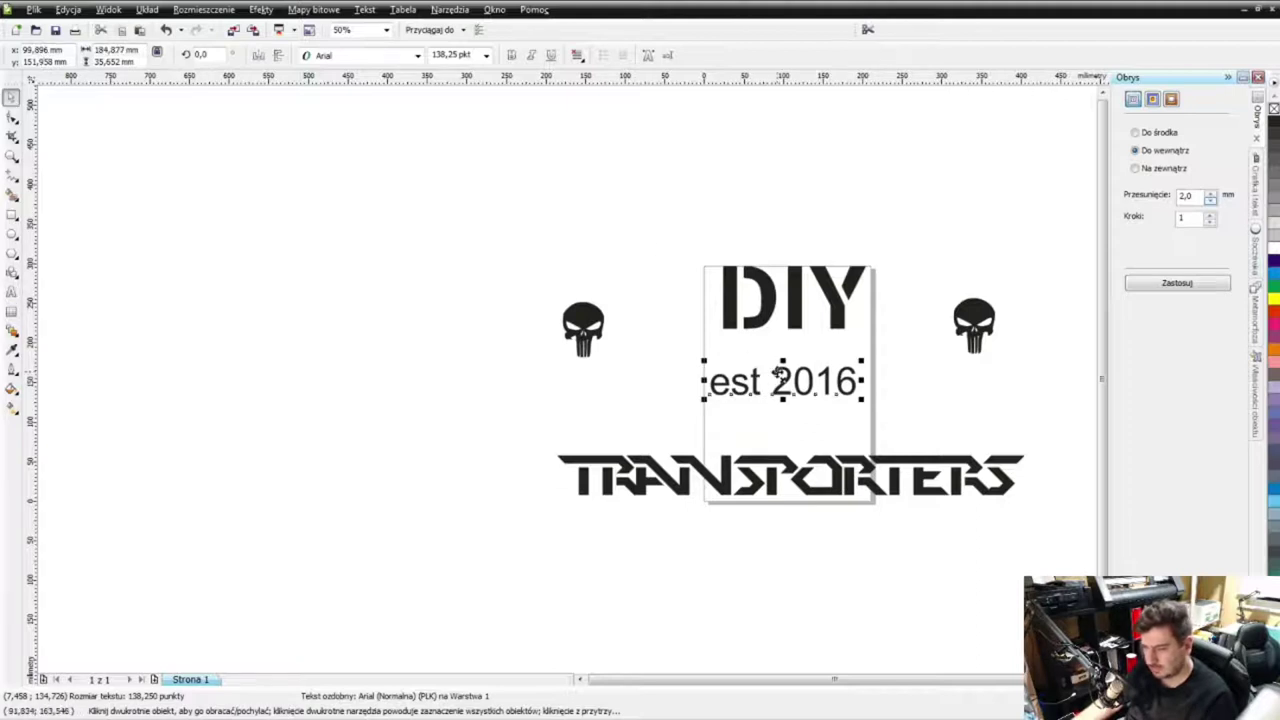
{"action": "key", "text": "Escape"}
{"action": "left_click_drag", "start_coordinate": [796, 388], "coordinate": [796, 422]}
Step: Try the Stencilia-A and Nautilus Pompilius fonts on the est 2016 text
{"action": "left_click", "coordinate": [417, 55]}
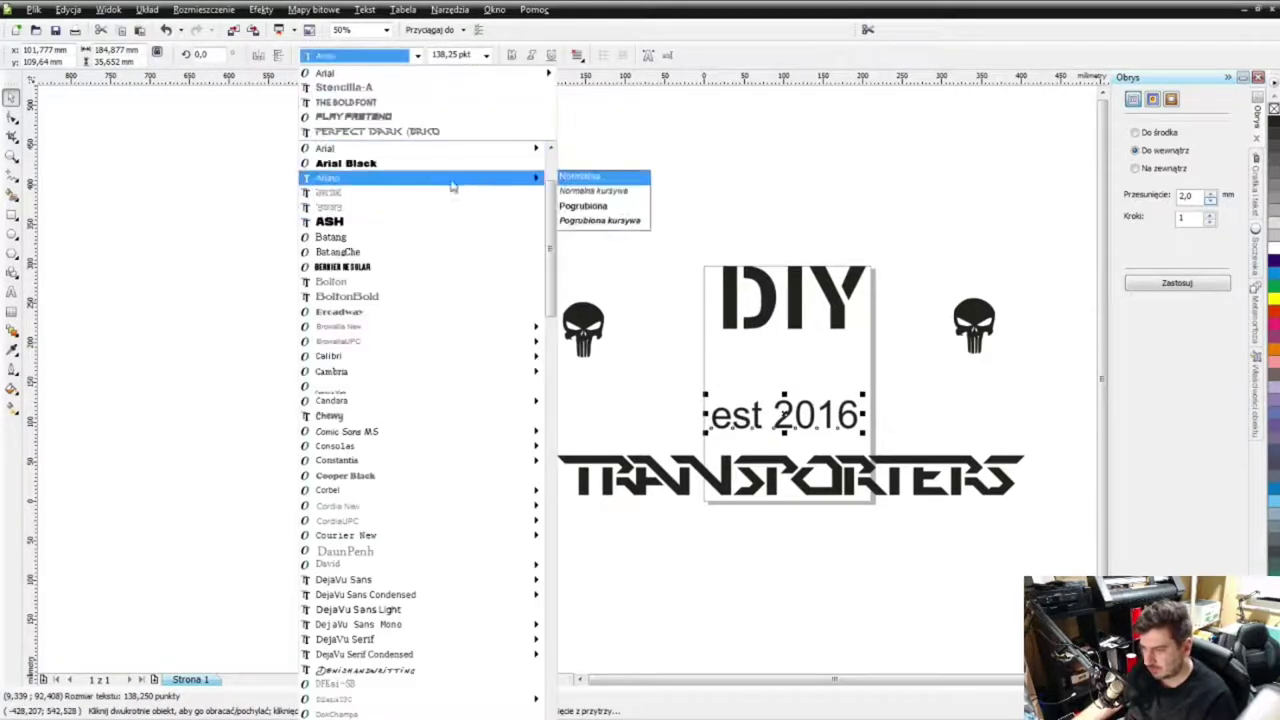
{"action": "left_click", "coordinate": [396, 88]}
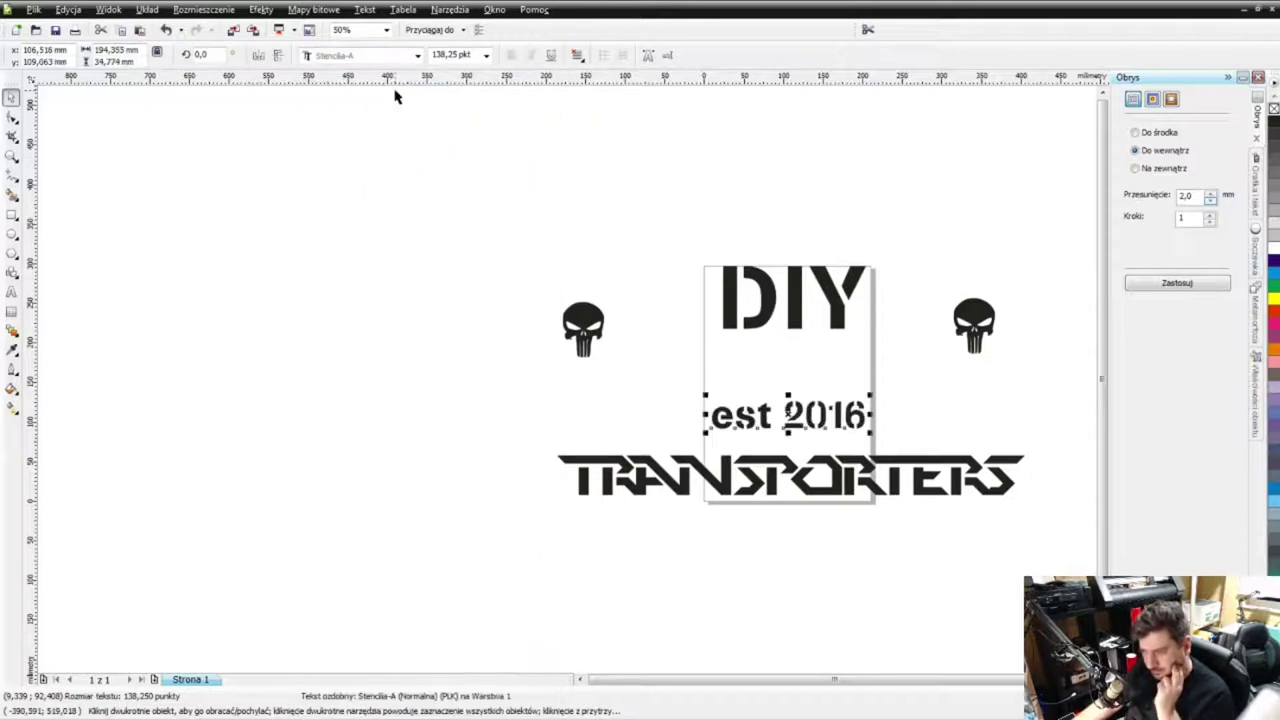
{"action": "left_click", "coordinate": [340, 55]}
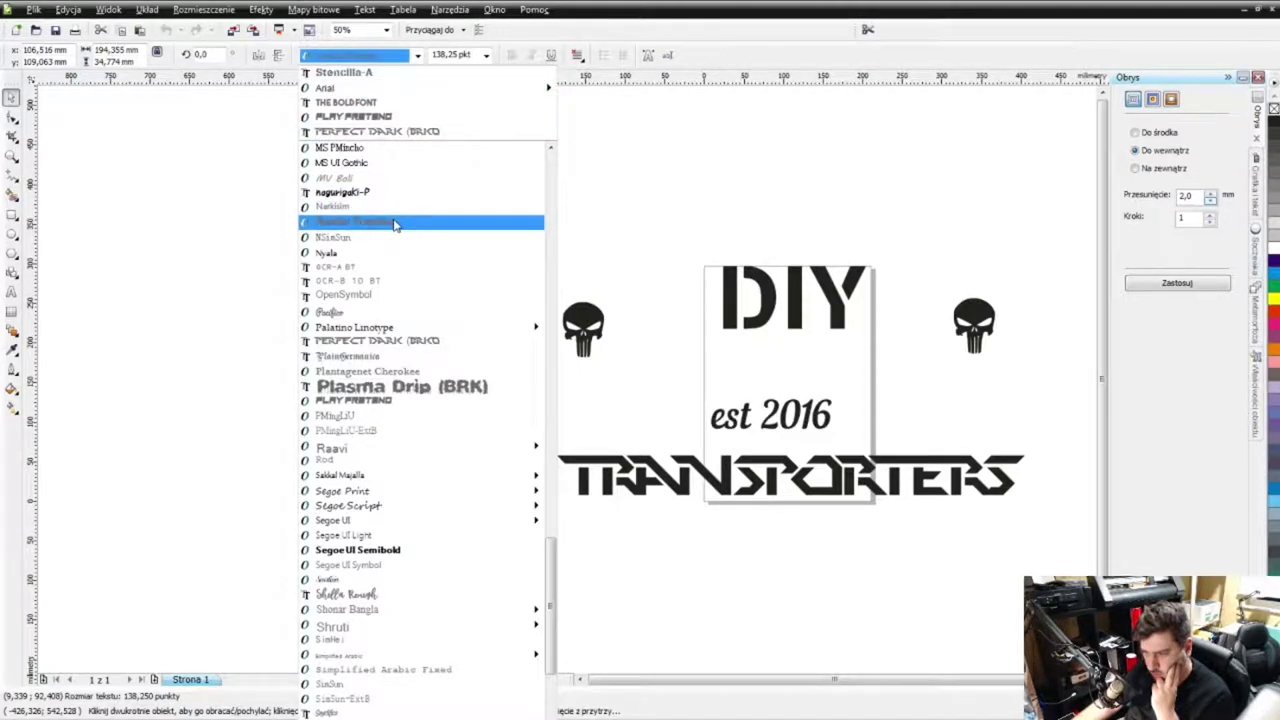
{"action": "left_click", "coordinate": [395, 224]}
Step: Try the Nautilus Pompilius and Play Pretend fonts on the DIY text
{"action": "key", "text": "Tab"}
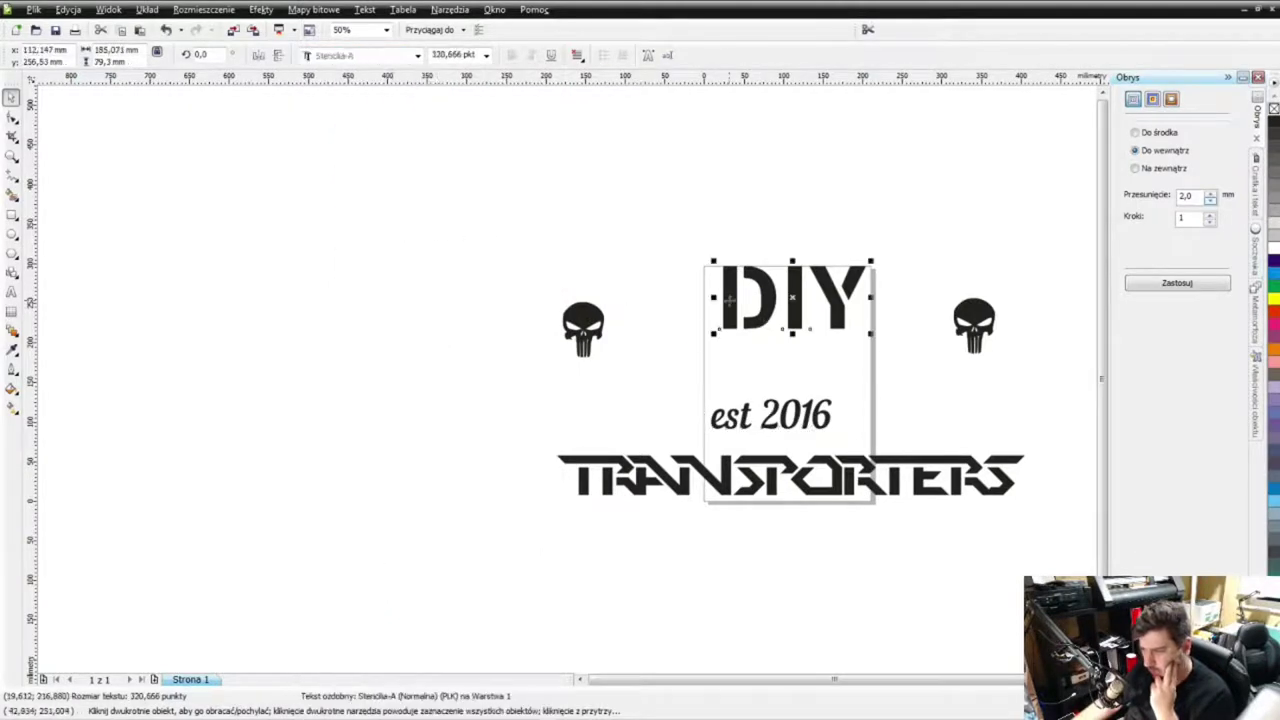
{"action": "left_click", "coordinate": [378, 57]}
{"action": "left_click", "coordinate": [363, 97]}
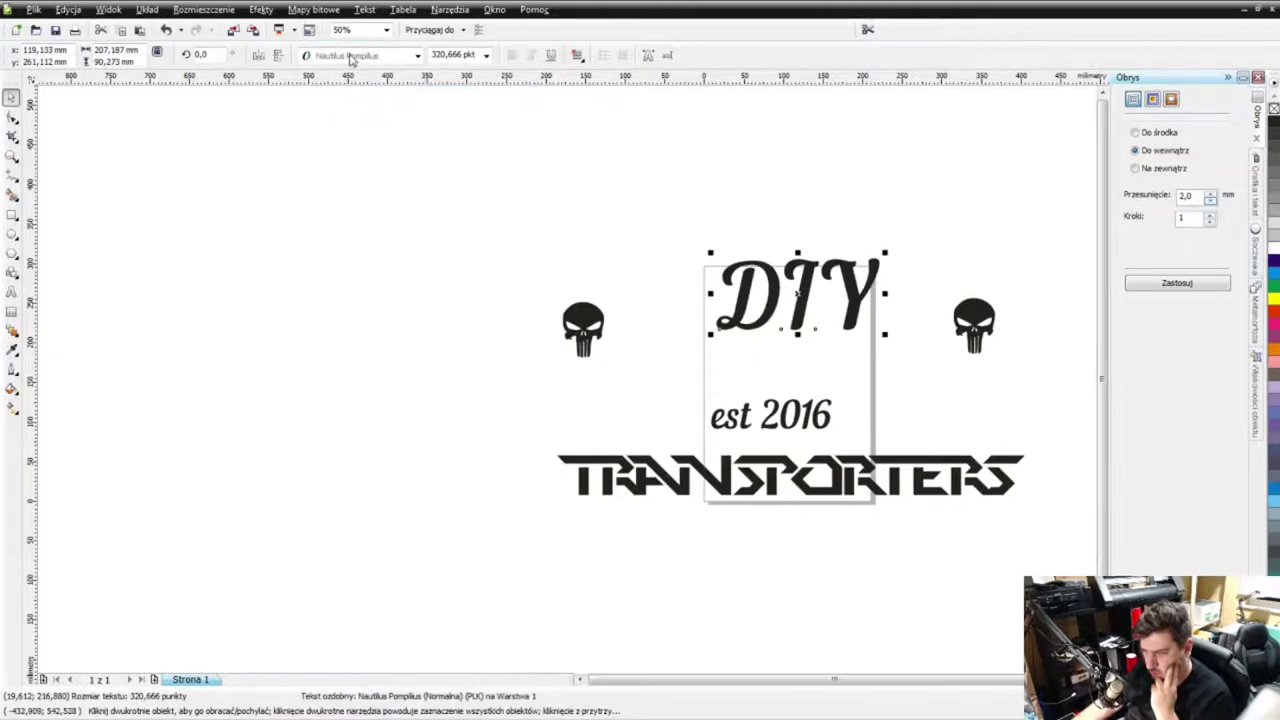
{"action": "left_click", "coordinate": [350, 57]}
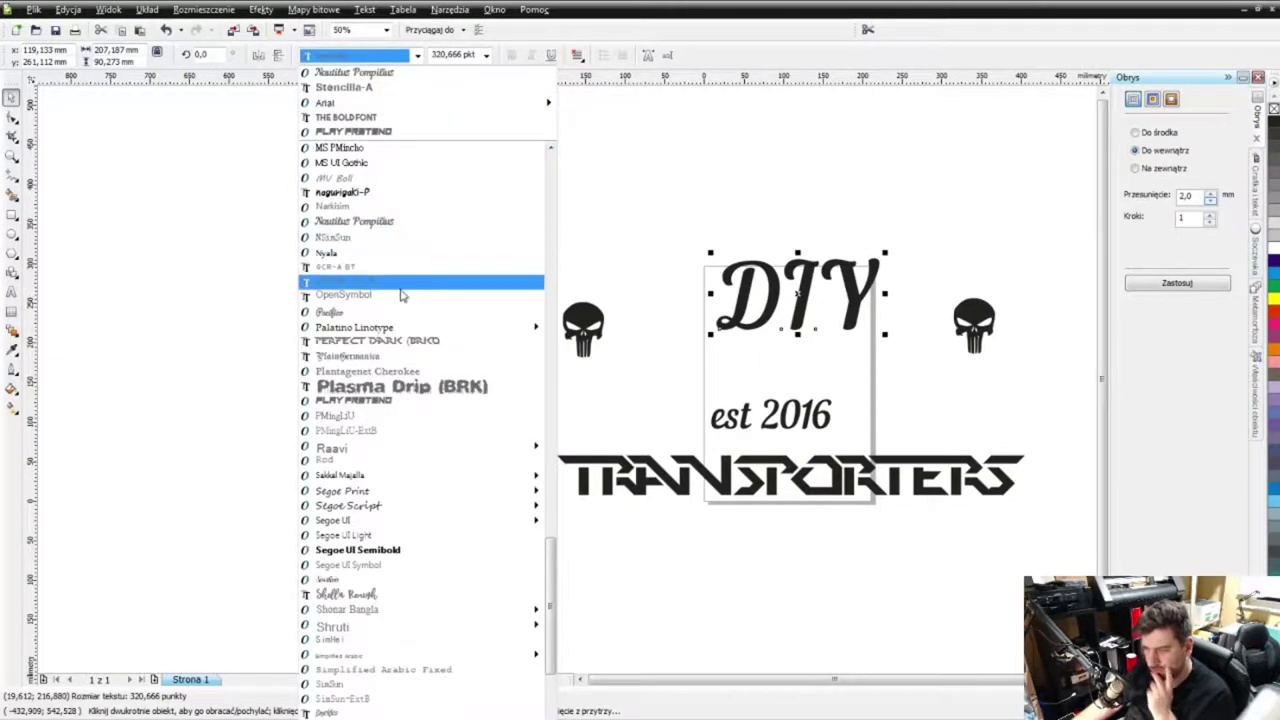
{"action": "left_click", "coordinate": [372, 401]}
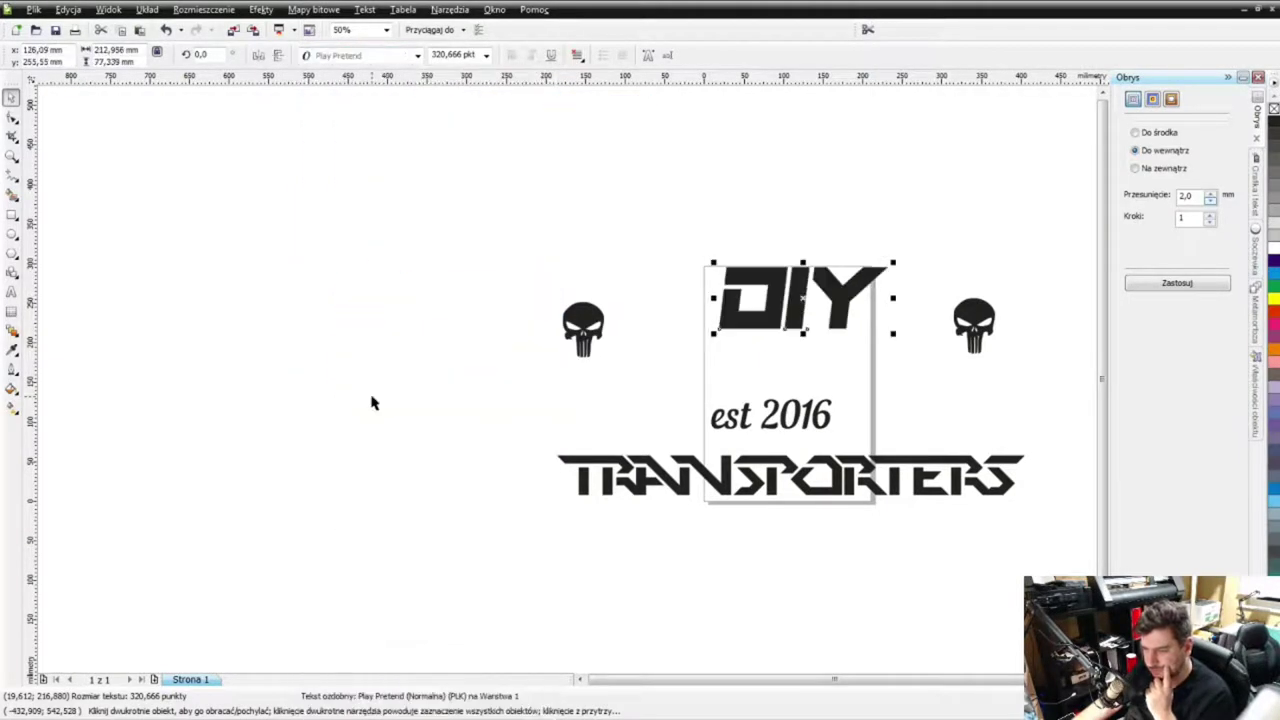
Step: Lower DIY to just above est 2016, try Perfect Dark (BRK) on it and set it in the Pacifico font
{"action": "left_click_drag", "start_coordinate": [798, 303], "coordinate": [781, 364]}
{"action": "left_click", "coordinate": [305, 57]}
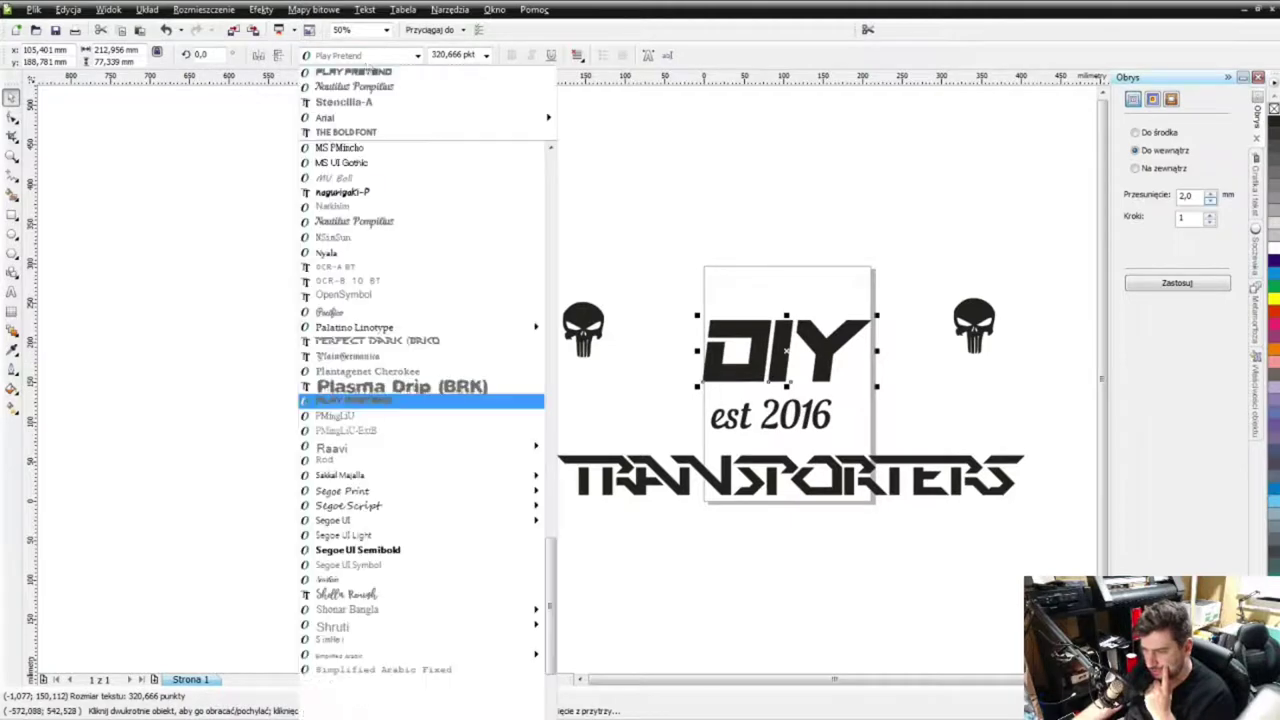
{"action": "left_click", "coordinate": [403, 342]}
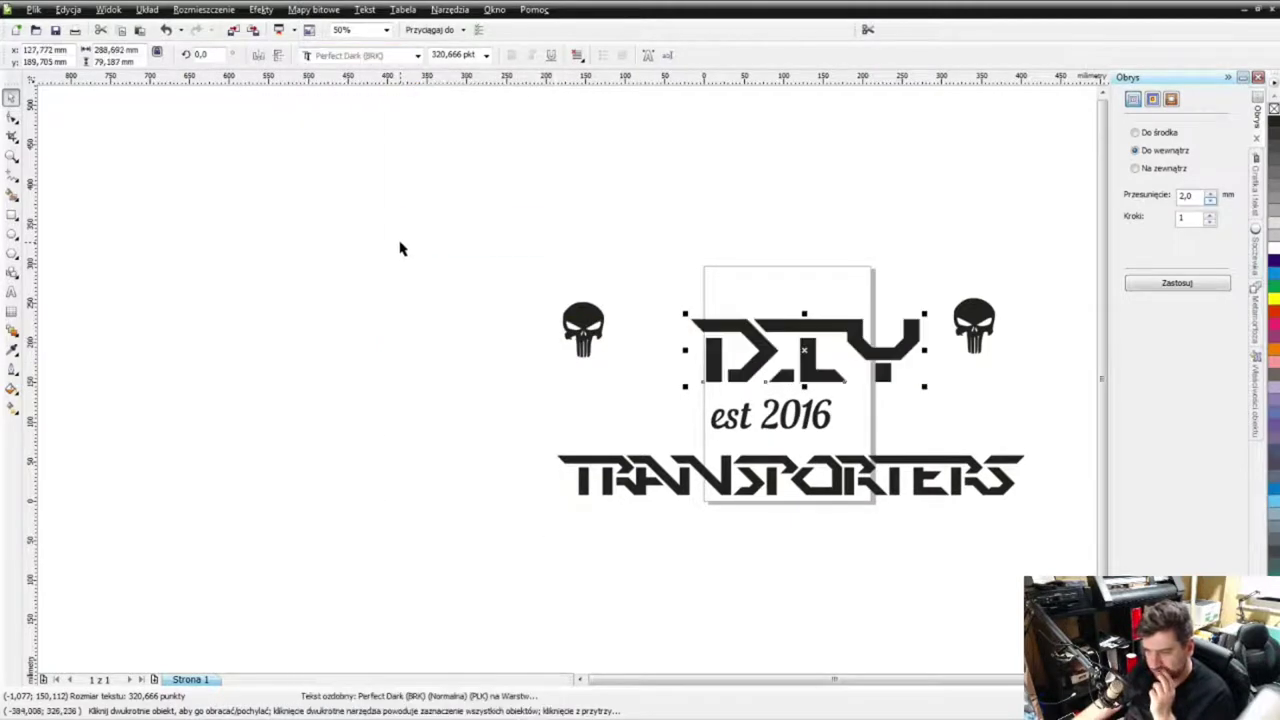
{"action": "left_click", "coordinate": [358, 57]}
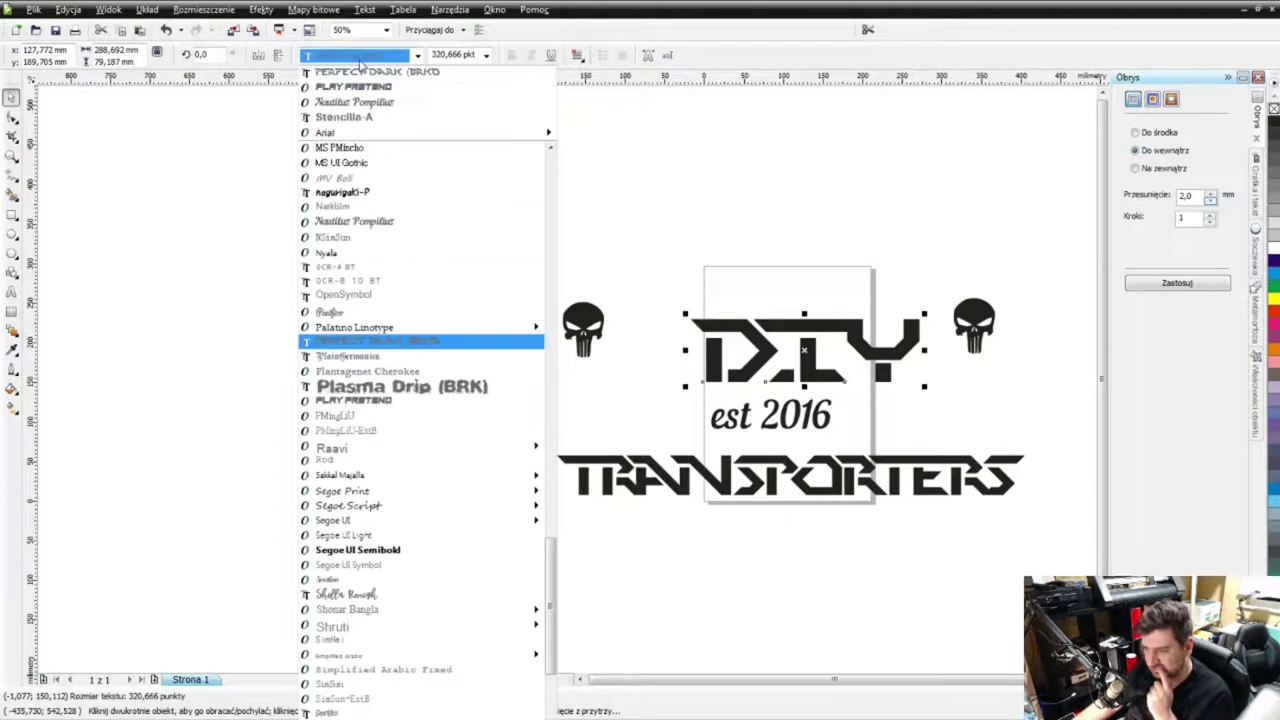
{"action": "left_click", "coordinate": [414, 314]}
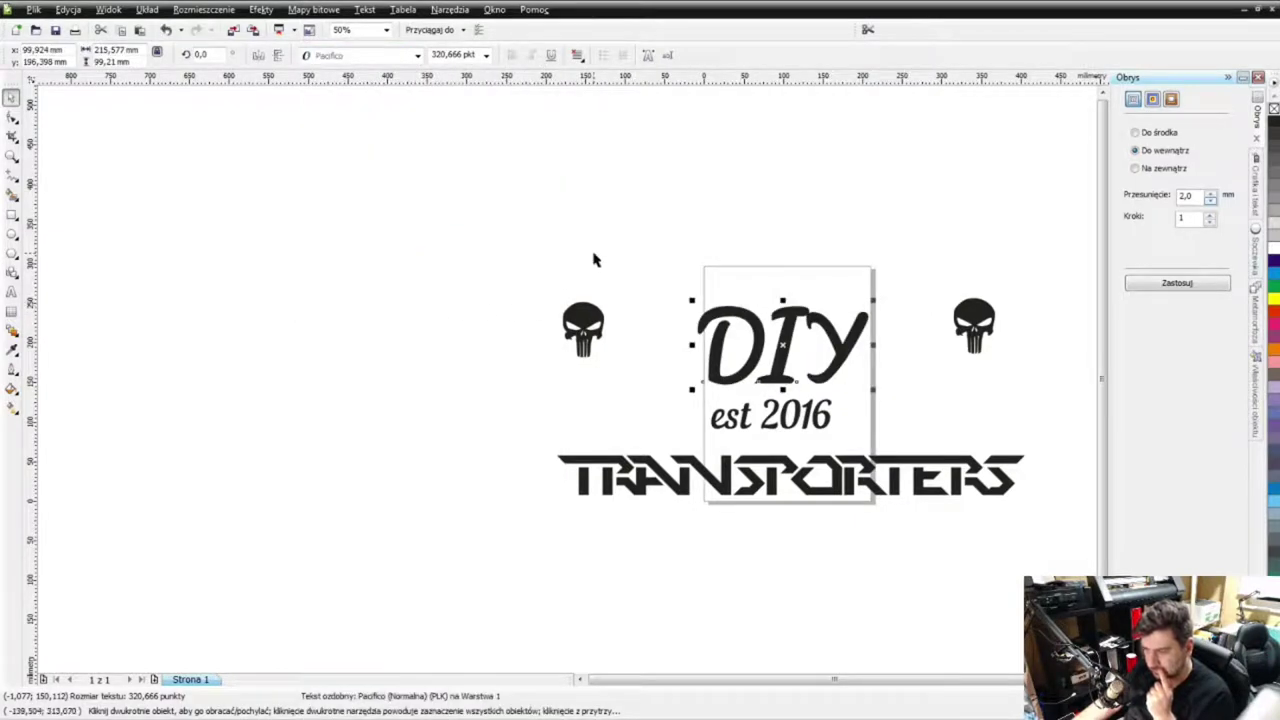
Step: Set the est 2016 text in the Pacifico font to match DIY
{"action": "scroll", "coordinate": [783, 368], "scroll_direction": "up", "scroll_amount": 1}
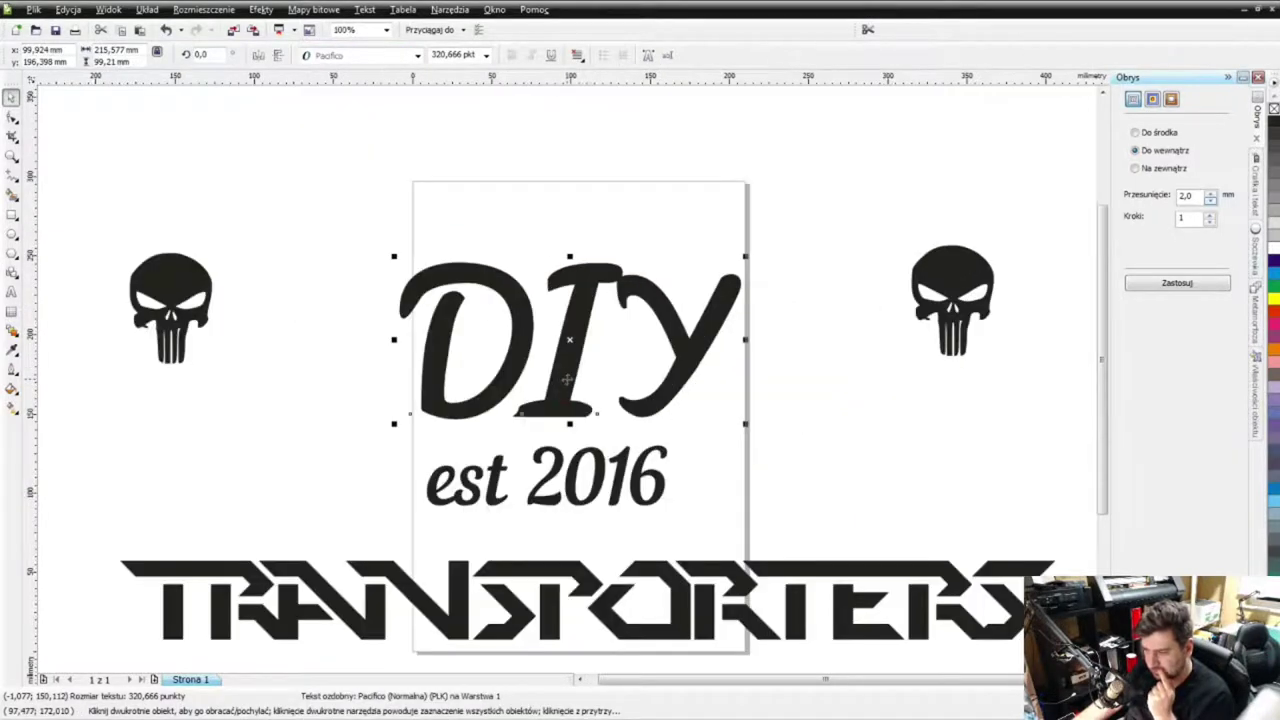
{"action": "left_click", "coordinate": [493, 478]}
{"action": "left_click", "coordinate": [360, 55]}
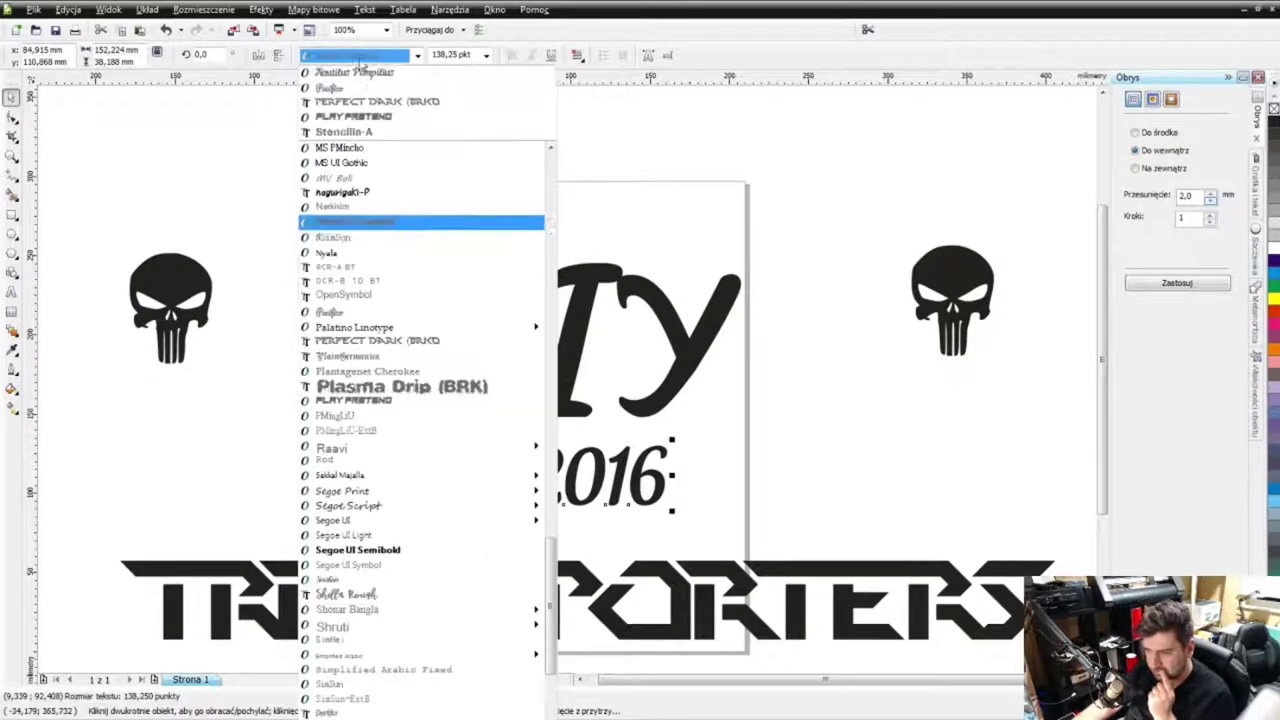
{"action": "left_click", "coordinate": [362, 88]}
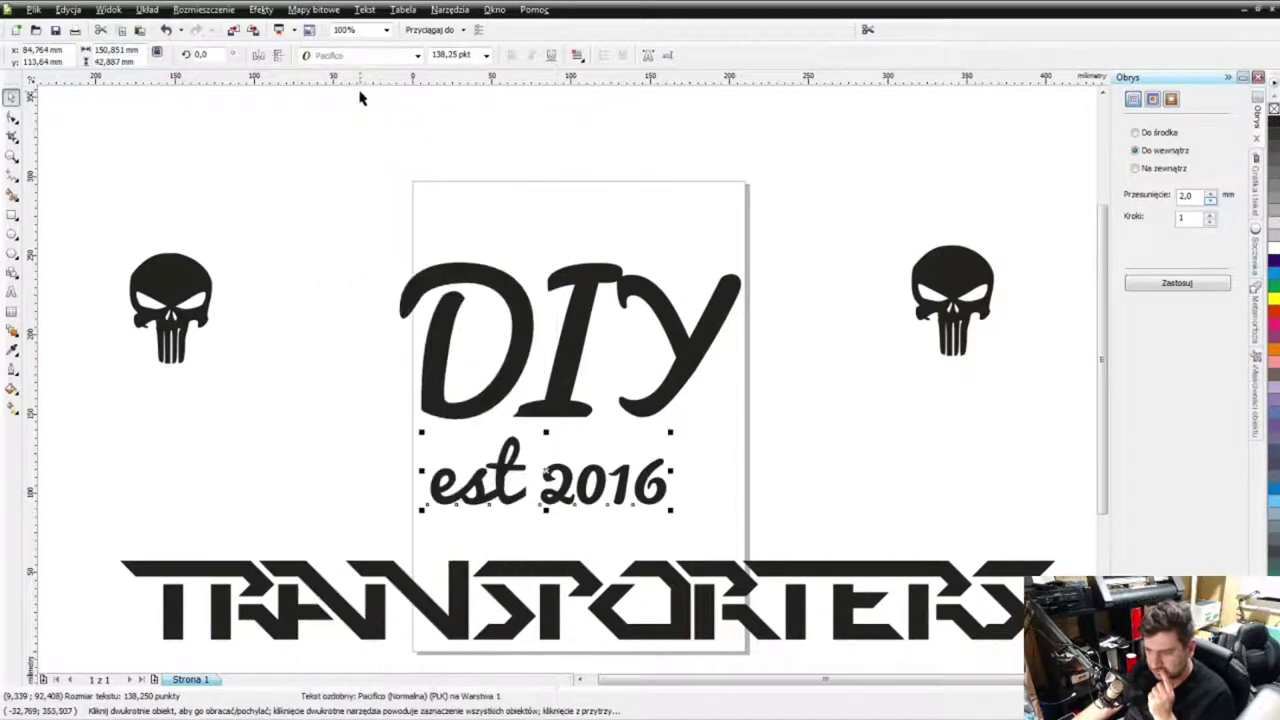
{"action": "scroll", "coordinate": [570, 382], "scroll_direction": "down", "scroll_amount": 2}
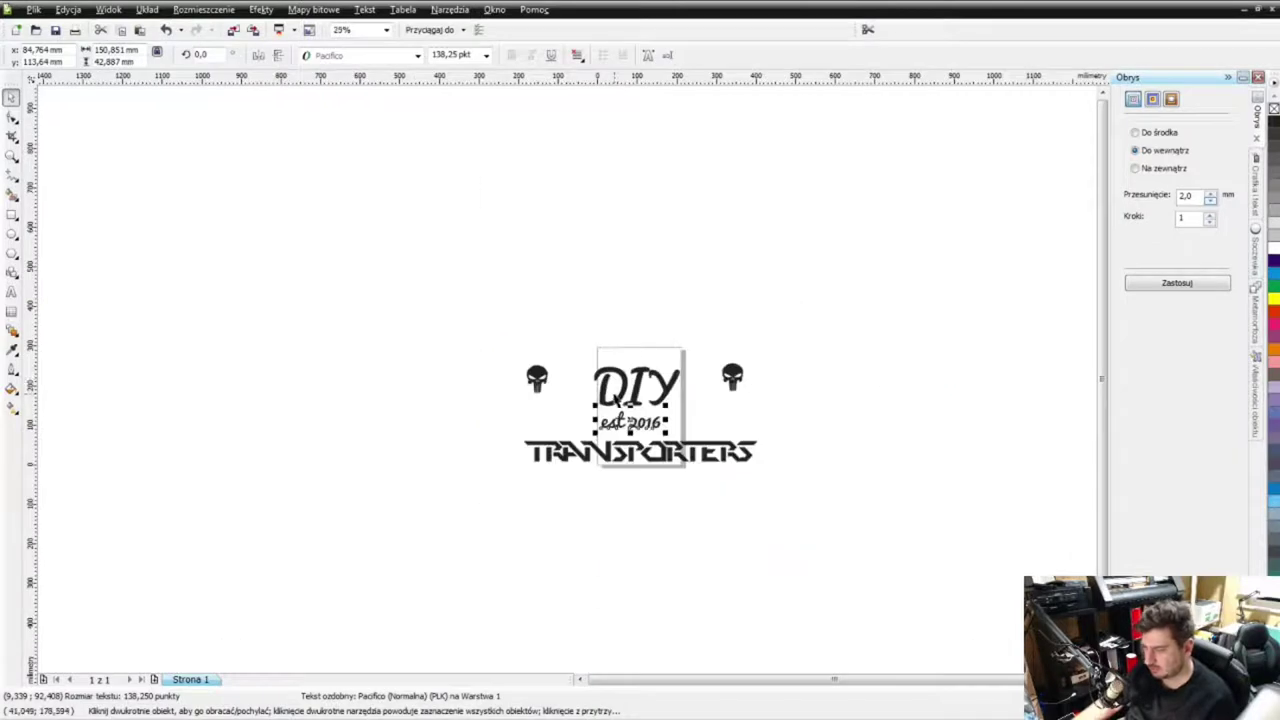
{"action": "scroll", "coordinate": [568, 385], "scroll_direction": "up", "scroll_amount": 1}
{"action": "left_click", "coordinate": [608, 395]}
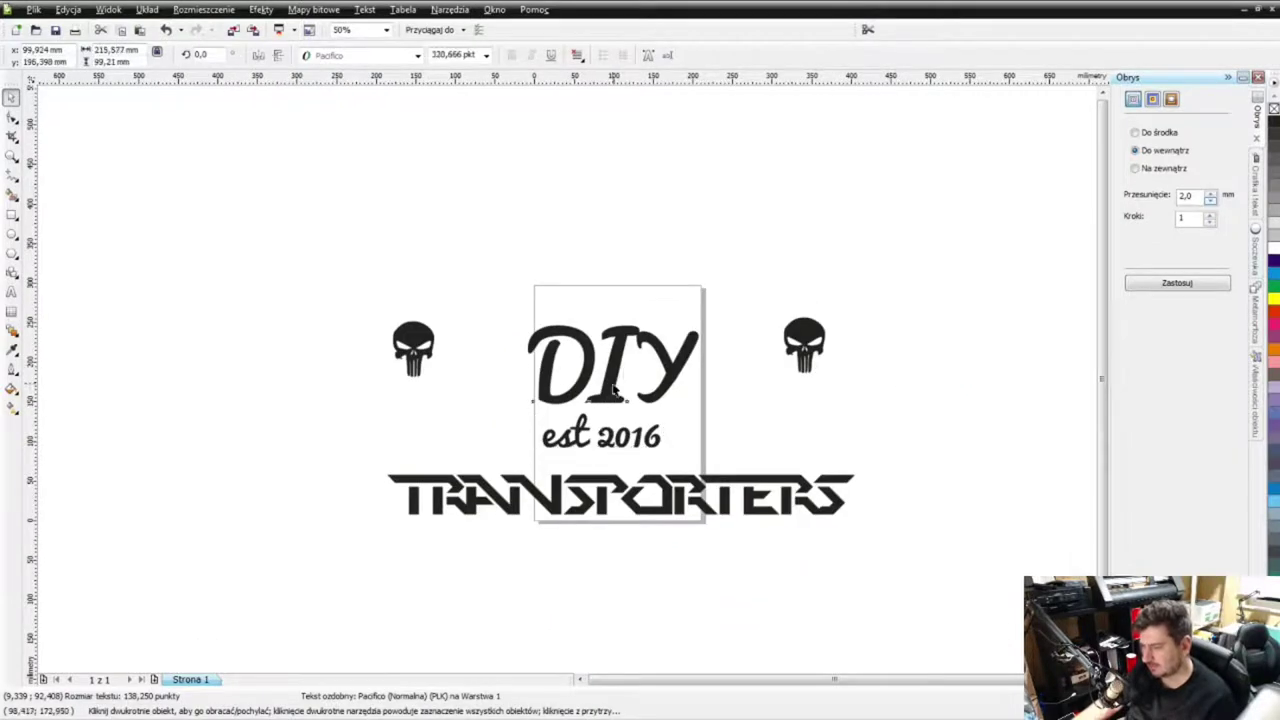
Step: Move the left skull in beside DIY and tilt it counterclockwise by about 28.4°
{"action": "left_click_drag", "start_coordinate": [417, 333], "coordinate": [472, 330]}
{"action": "left_click", "coordinate": [470, 370]}
Step: Try tilting the right skull clockwise to about 333.7°, and delete that skull
{"action": "left_click", "coordinate": [805, 332]}
{"action": "left_click", "coordinate": [805, 332]}
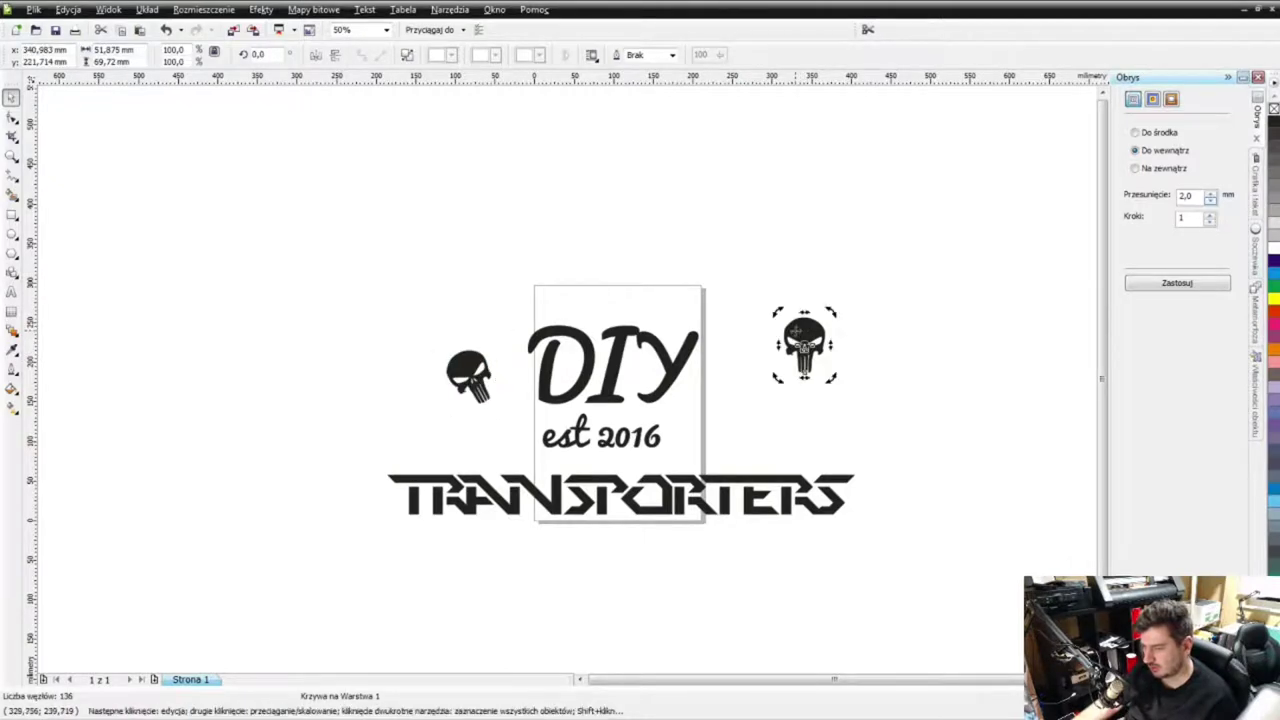
{"action": "left_click_drag", "start_coordinate": [778, 310], "coordinate": [797, 305]}
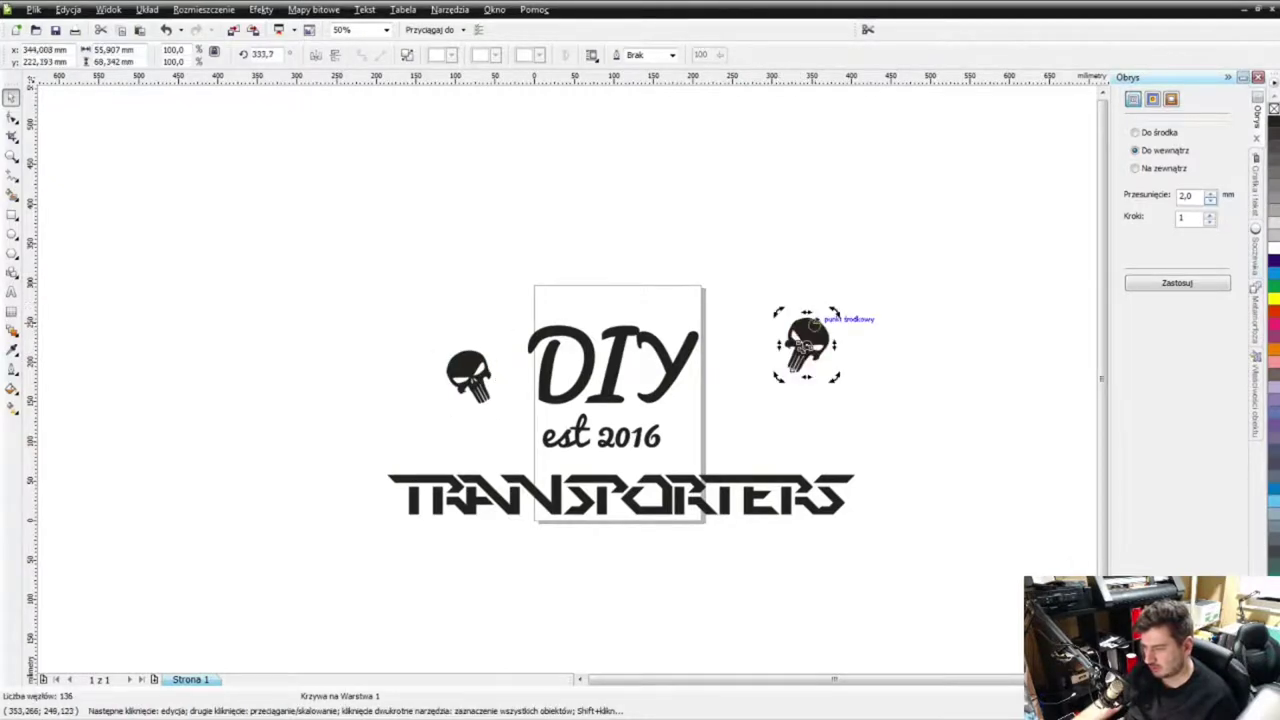
{"action": "key", "text": "Delete"}
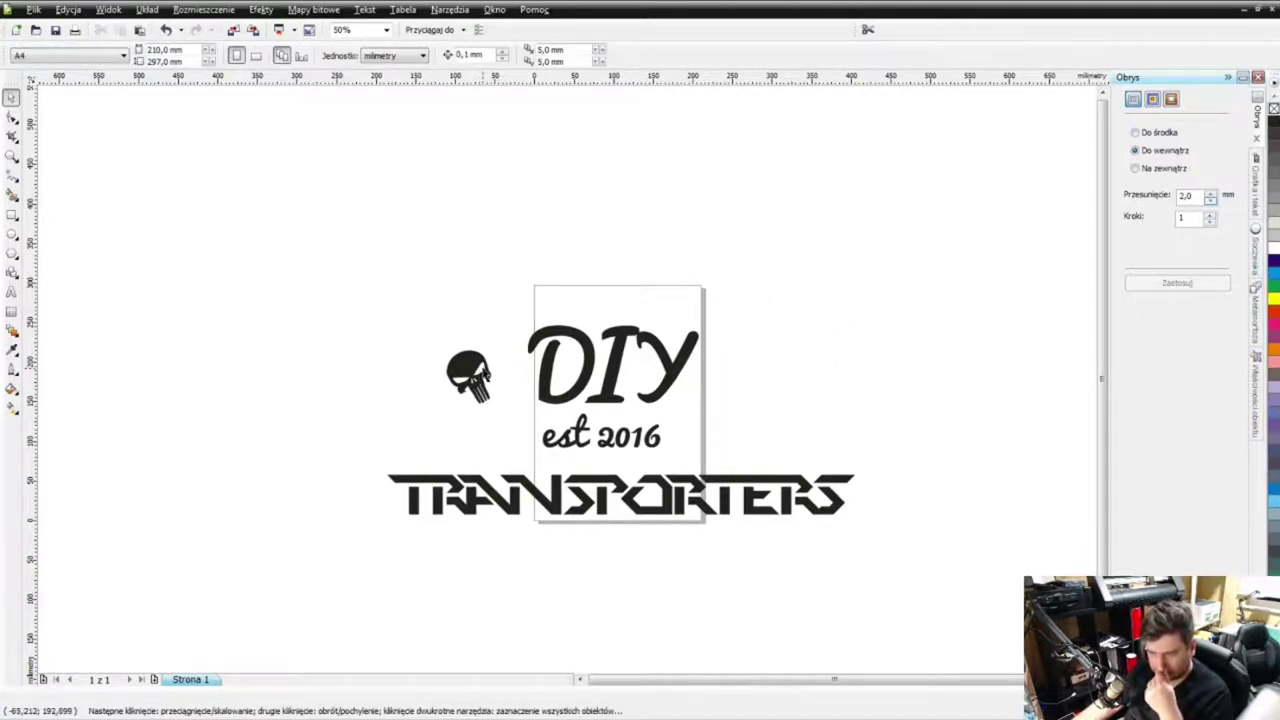
Step: Duplicate the tilted skull to the other side of DIY and set the copy's rotation angle to -28.4°
{"action": "left_click", "coordinate": [478, 372]}
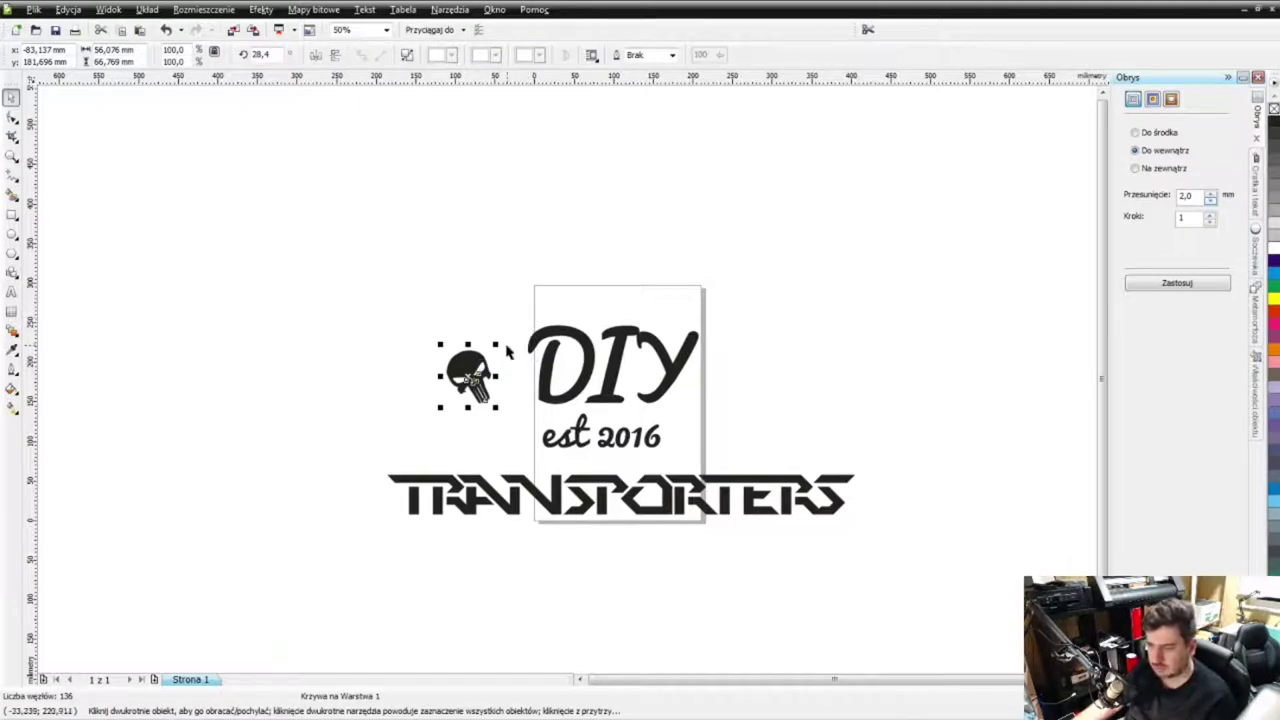
{"action": "left_click_drag", "start_coordinate": [478, 372], "coordinate": [760, 380]}
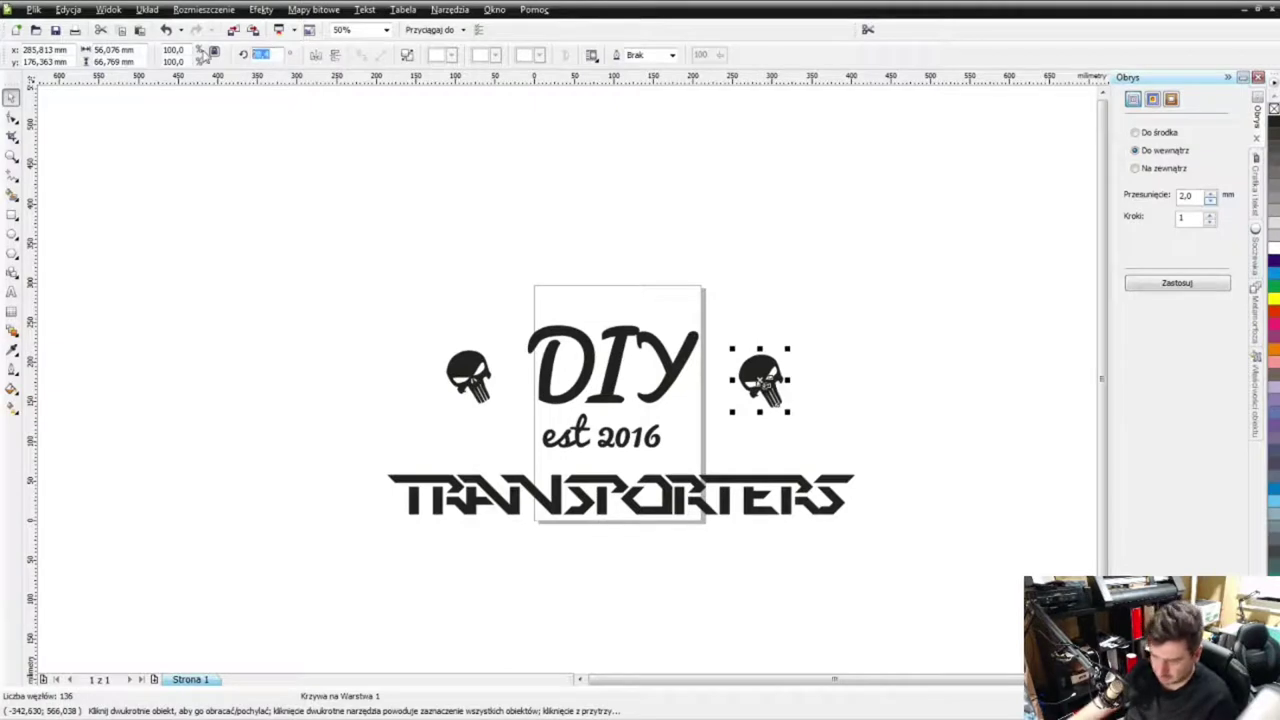
{"action": "type", "text": "-28,4"}
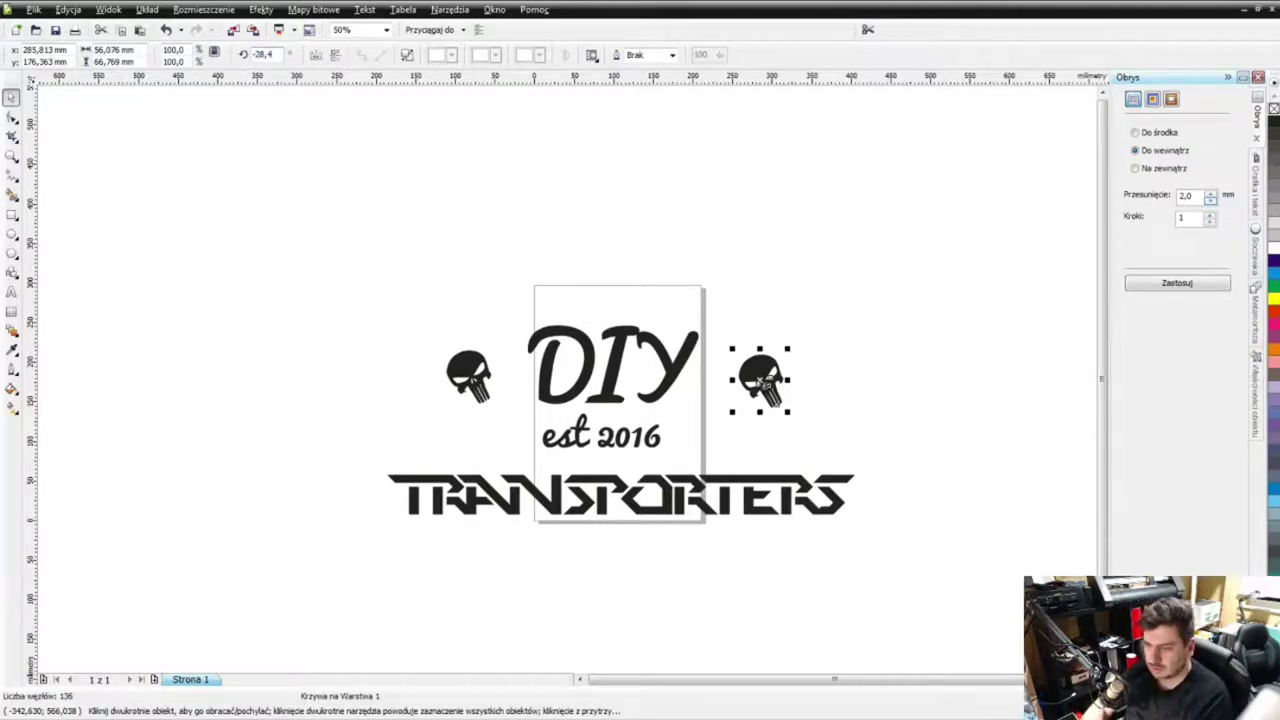
{"action": "key", "text": "Return"}
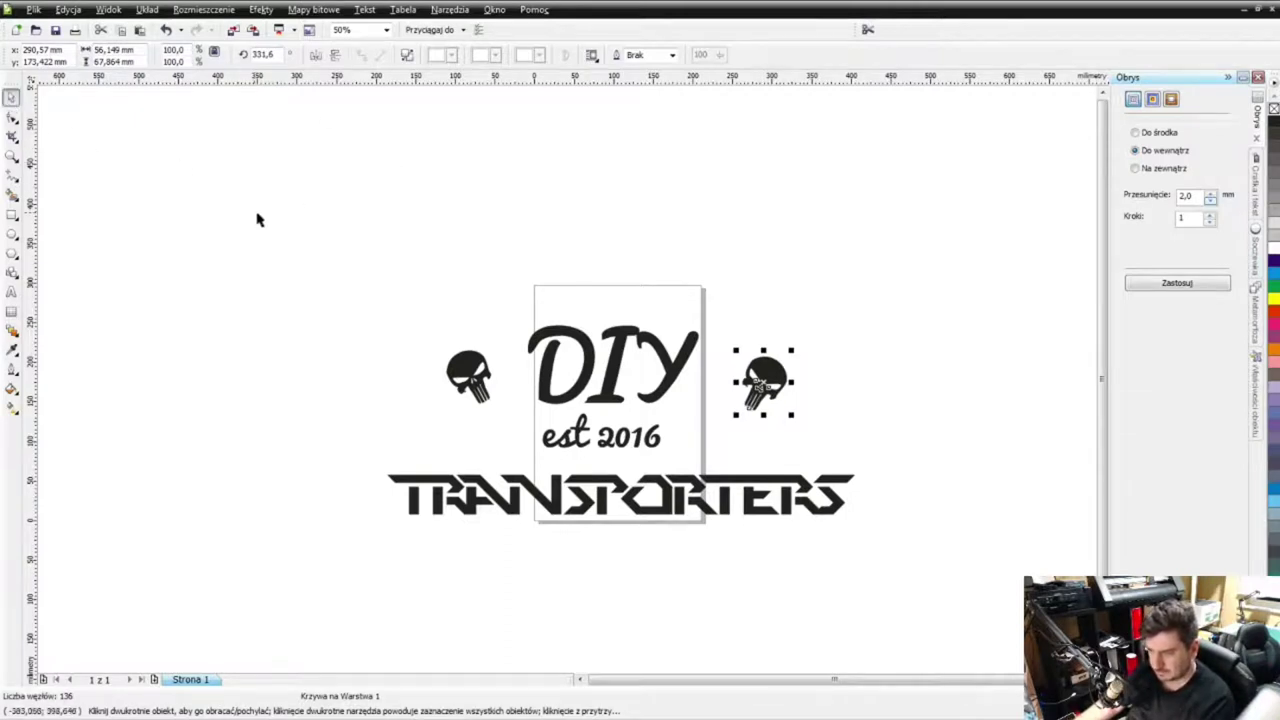
{"action": "left_click", "coordinate": [463, 238]}
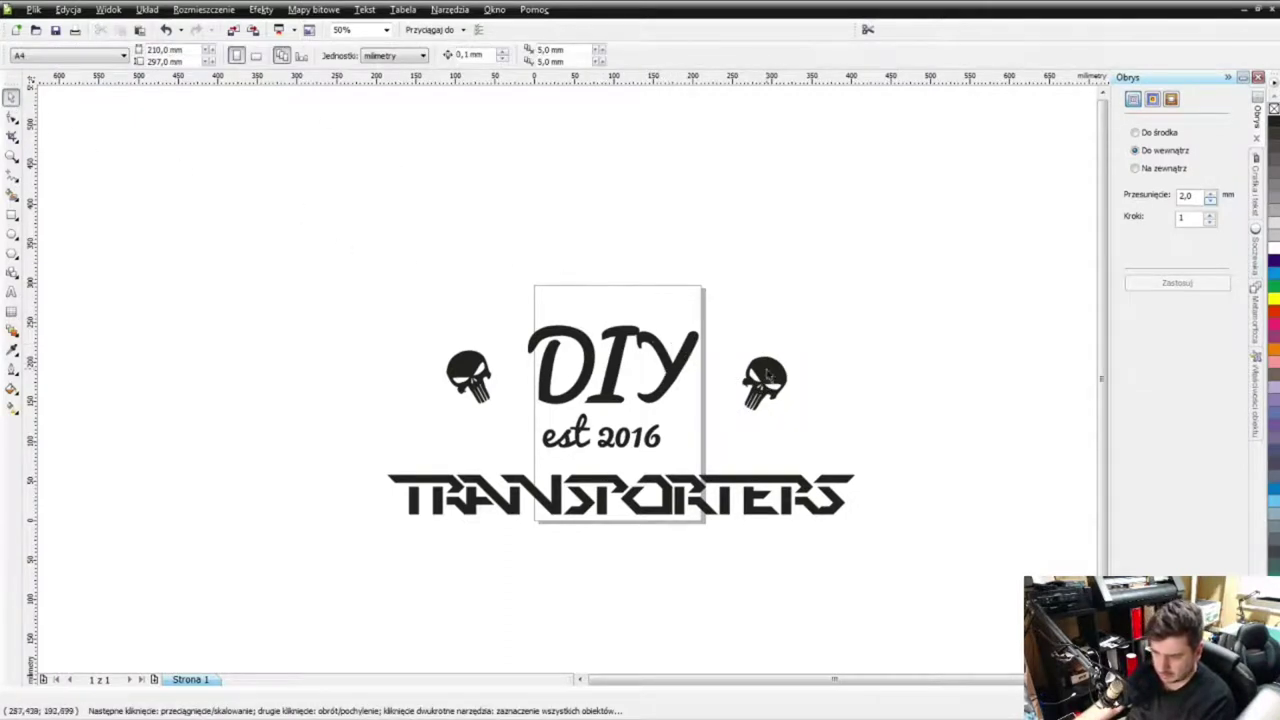
Step: Enlarge the skull right of DIY to about 101 × 122 mm and the left skull to a similar size
{"action": "mouse_move", "coordinate": [760, 383]}
{"action": "left_mouse_down"}
{"action": "mouse_move", "coordinate": [708, 413]}
{"action": "mouse_move", "coordinate": [829, 343]}
{"action": "mouse_move", "coordinate": [795, 338]}
{"action": "mouse_move", "coordinate": [742, 368]}
{"action": "mouse_move", "coordinate": [752, 381]}
{"action": "mouse_move", "coordinate": [739, 374]}
{"action": "left_mouse_up"}
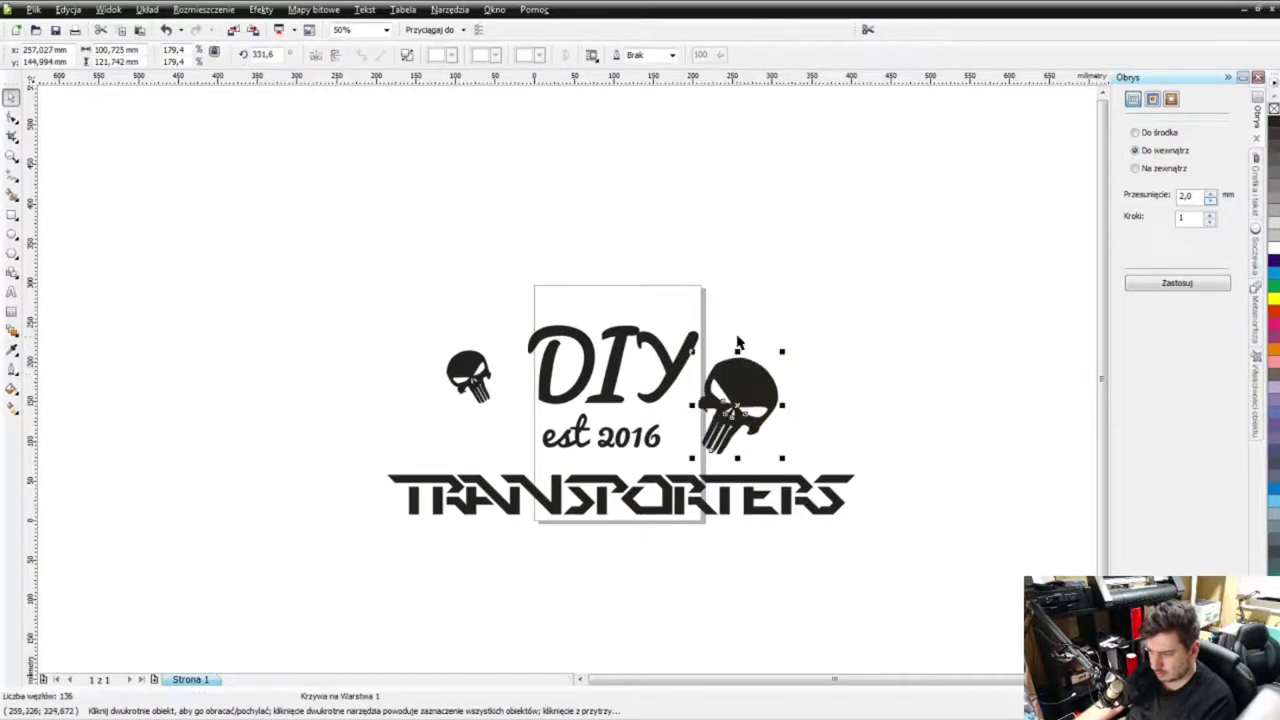
{"action": "left_click", "coordinate": [423, 283]}
{"action": "left_click", "coordinate": [462, 370]}
{"action": "mouse_move", "coordinate": [440, 343]}
{"action": "left_mouse_down"}
{"action": "mouse_move", "coordinate": [357, 286]}
{"action": "mouse_move", "coordinate": [376, 268]}
{"action": "mouse_move", "coordinate": [437, 325]}
{"action": "mouse_move", "coordinate": [449, 365]}
{"action": "left_mouse_up"}
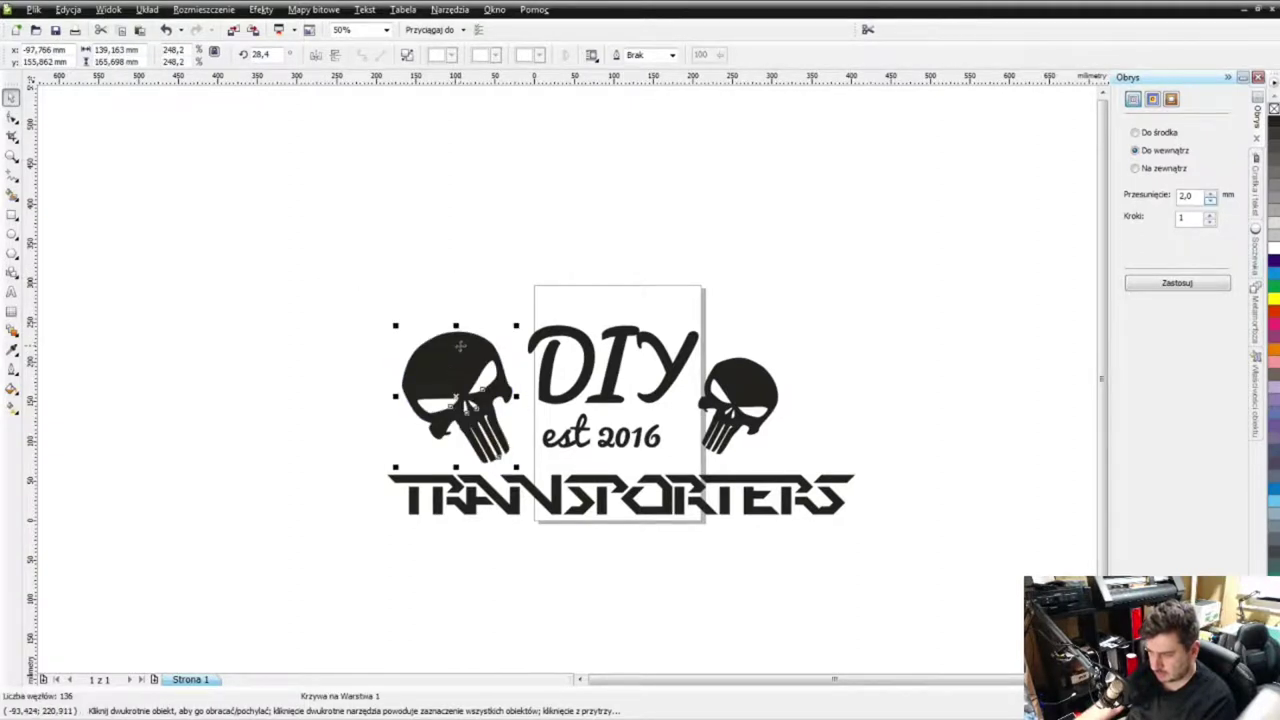
{"action": "left_click_drag", "start_coordinate": [396, 326], "coordinate": [435, 371]}
Step: Move the right skull slightly down and inward so it sits level with the left skull
{"action": "left_click", "coordinate": [749, 376]}
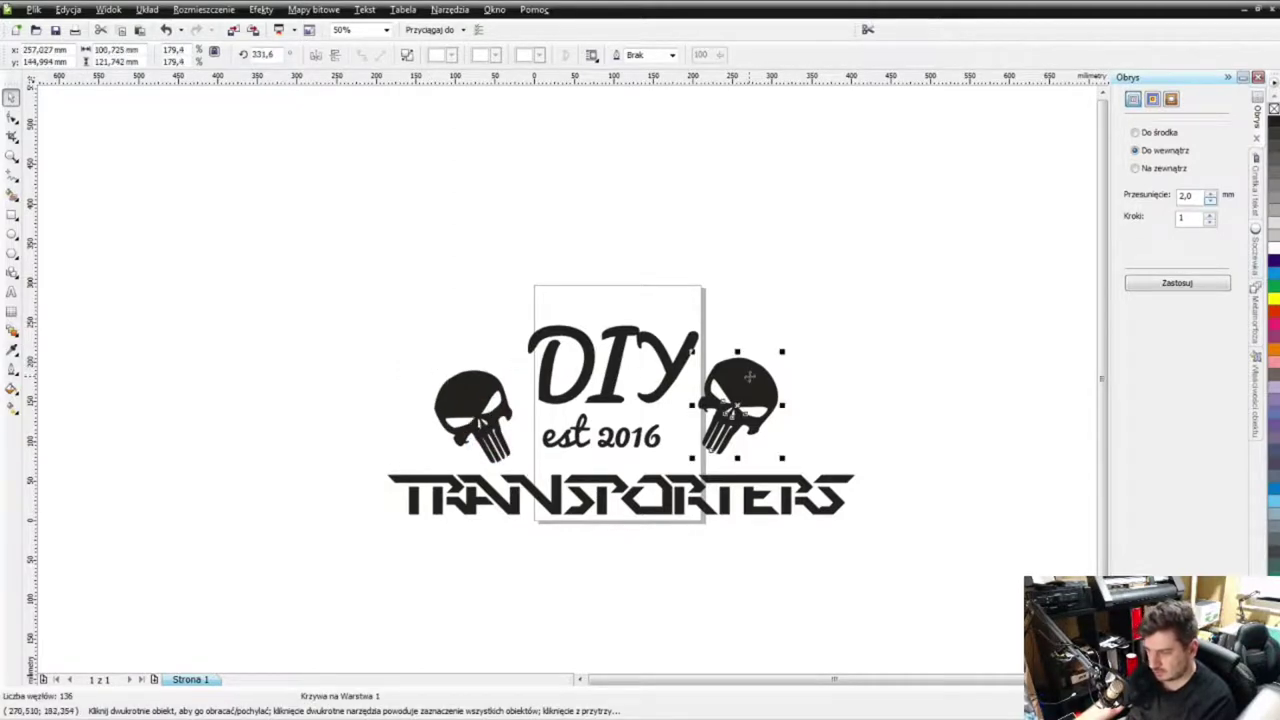
{"action": "left_click_drag", "start_coordinate": [749, 376], "coordinate": [744, 388]}
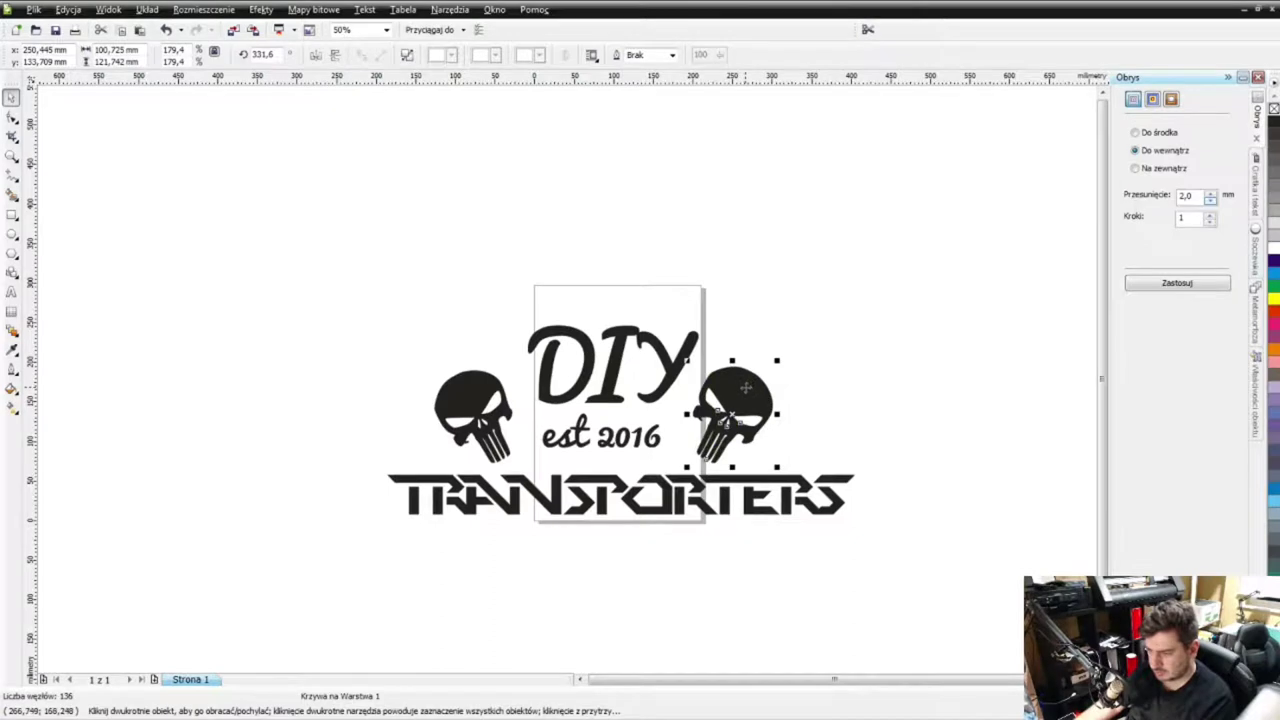
{"action": "left_click", "coordinate": [863, 386]}
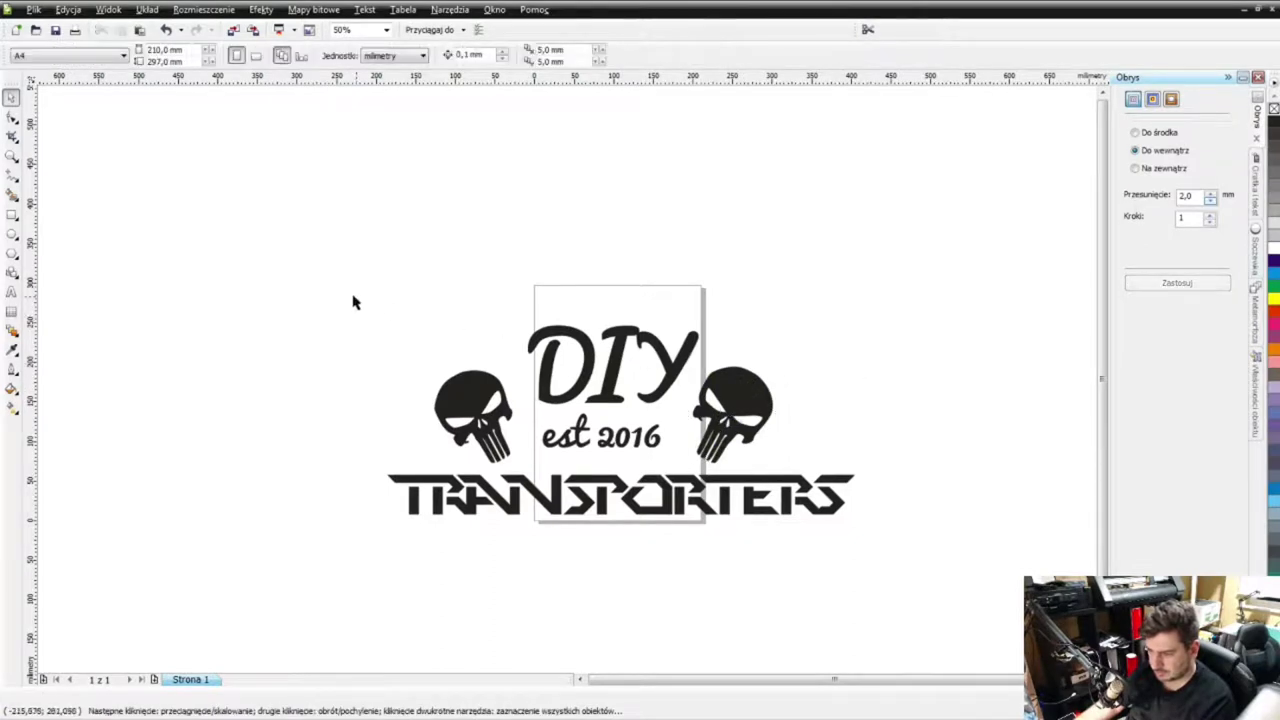
Step: Move the complete lettering and skull design down to the empty area below the page
{"action": "left_click_drag", "start_coordinate": [229, 243], "coordinate": [943, 594]}
{"action": "scroll", "coordinate": [306, 188], "scroll_direction": "down", "scroll_amount": 1}
{"action": "left_click_drag", "start_coordinate": [522, 304], "coordinate": [540, 440]}
{"action": "left_click", "coordinate": [446, 566]}
Step: Examine the proportions and spacing of the skulls, DIY, est 2016 and TRANSPORTERS up close and from afar
{"action": "scroll", "coordinate": [566, 377], "scroll_direction": "up", "scroll_amount": 2}
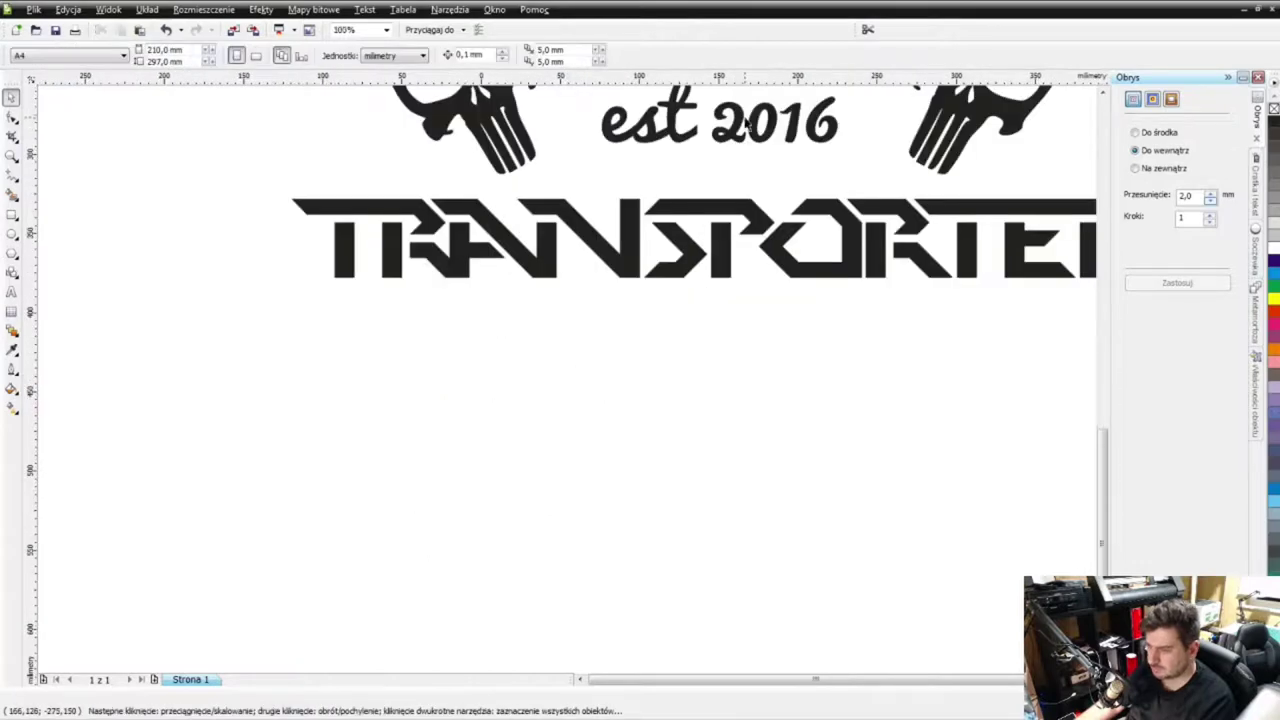
{"action": "scroll", "coordinate": [748, 120], "scroll_direction": "down", "scroll_amount": 2}
{"action": "scroll", "coordinate": [566, 390], "scroll_direction": "up", "scroll_amount": 2}
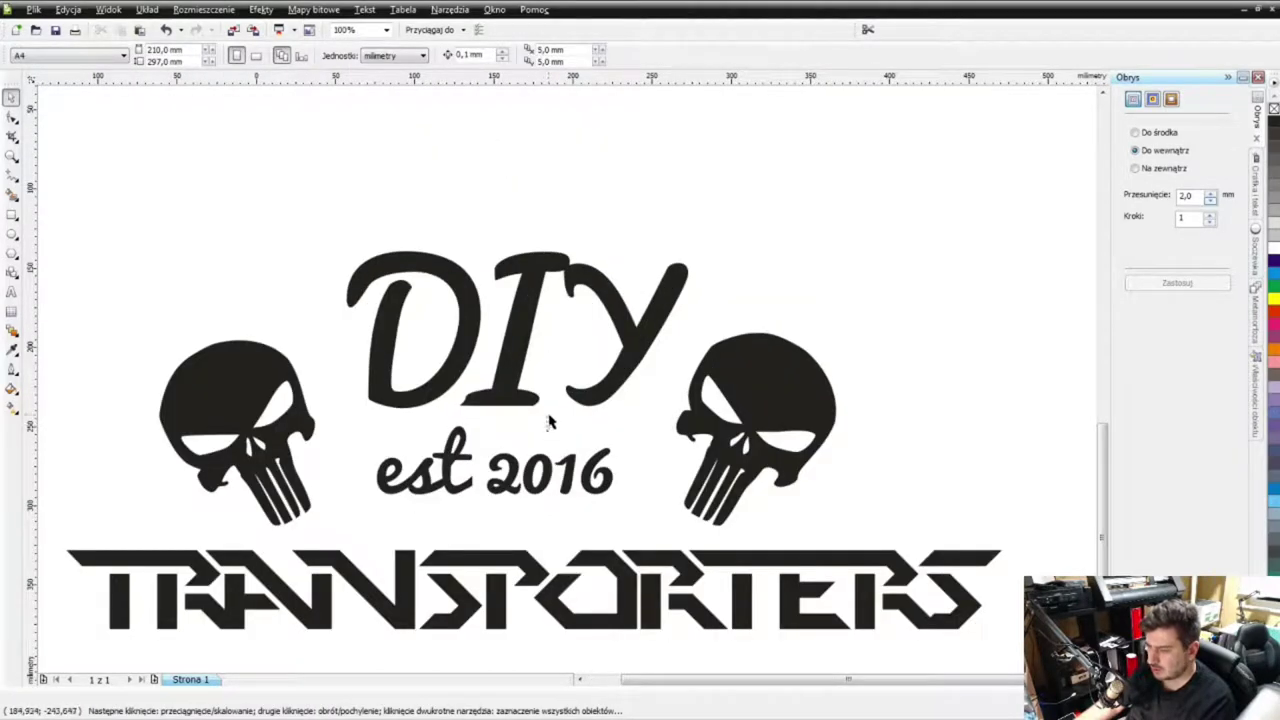
{"action": "scroll", "coordinate": [552, 436], "scroll_direction": "down", "scroll_amount": 2}
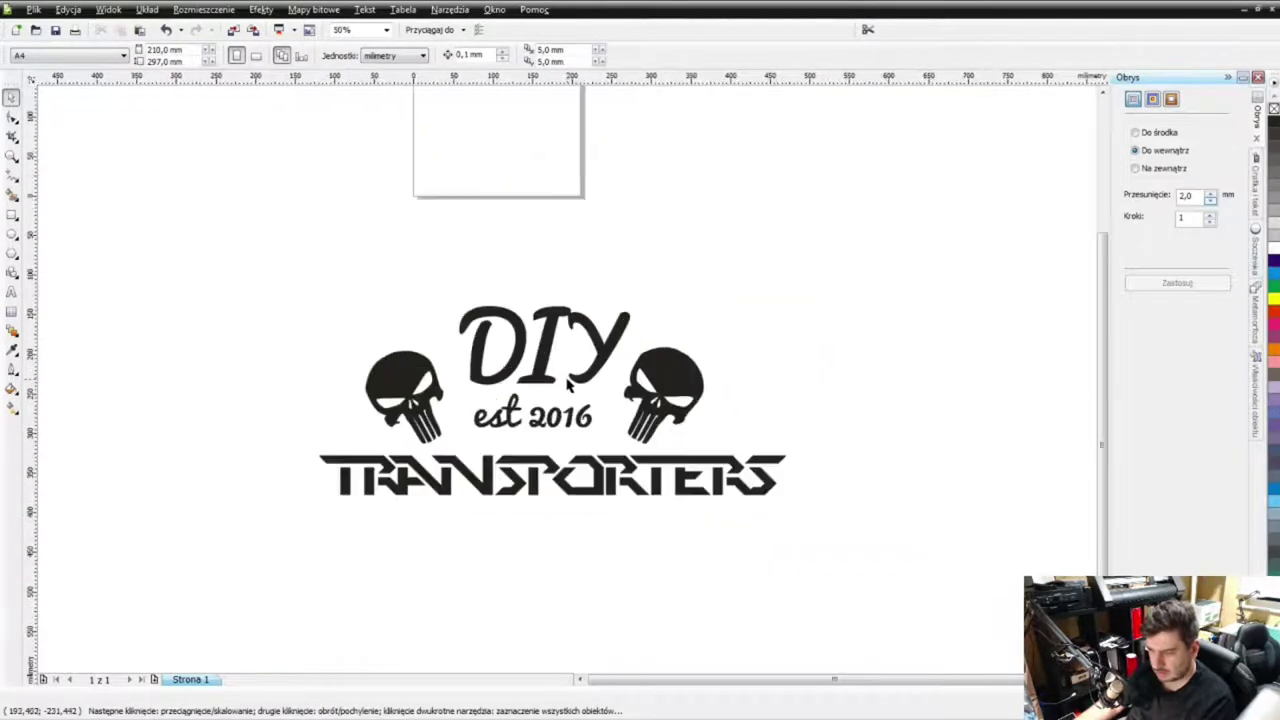
{"action": "scroll", "coordinate": [568, 388], "scroll_direction": "up", "scroll_amount": 2}
{"action": "scroll", "coordinate": [557, 408], "scroll_direction": "down", "scroll_amount": 2}
{"action": "scroll", "coordinate": [603, 372], "scroll_direction": "up", "scroll_amount": 2}
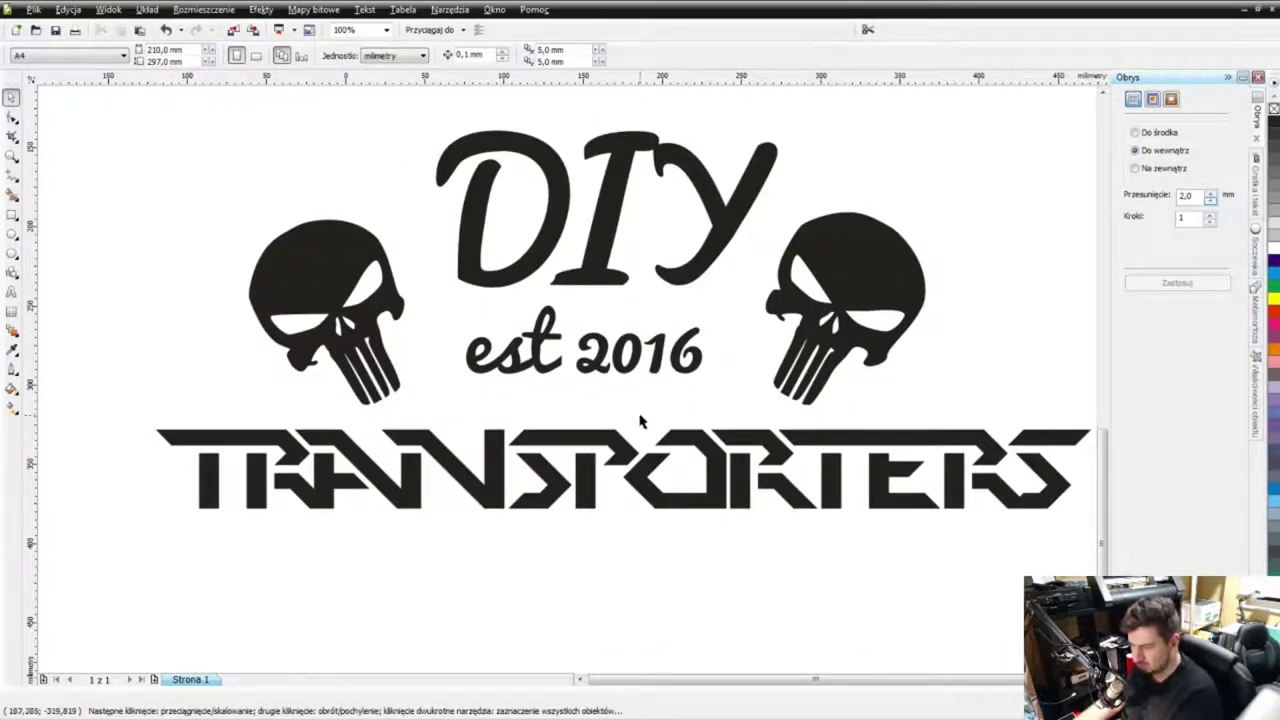
{"action": "scroll", "coordinate": [632, 421], "scroll_direction": "down", "scroll_amount": 1}
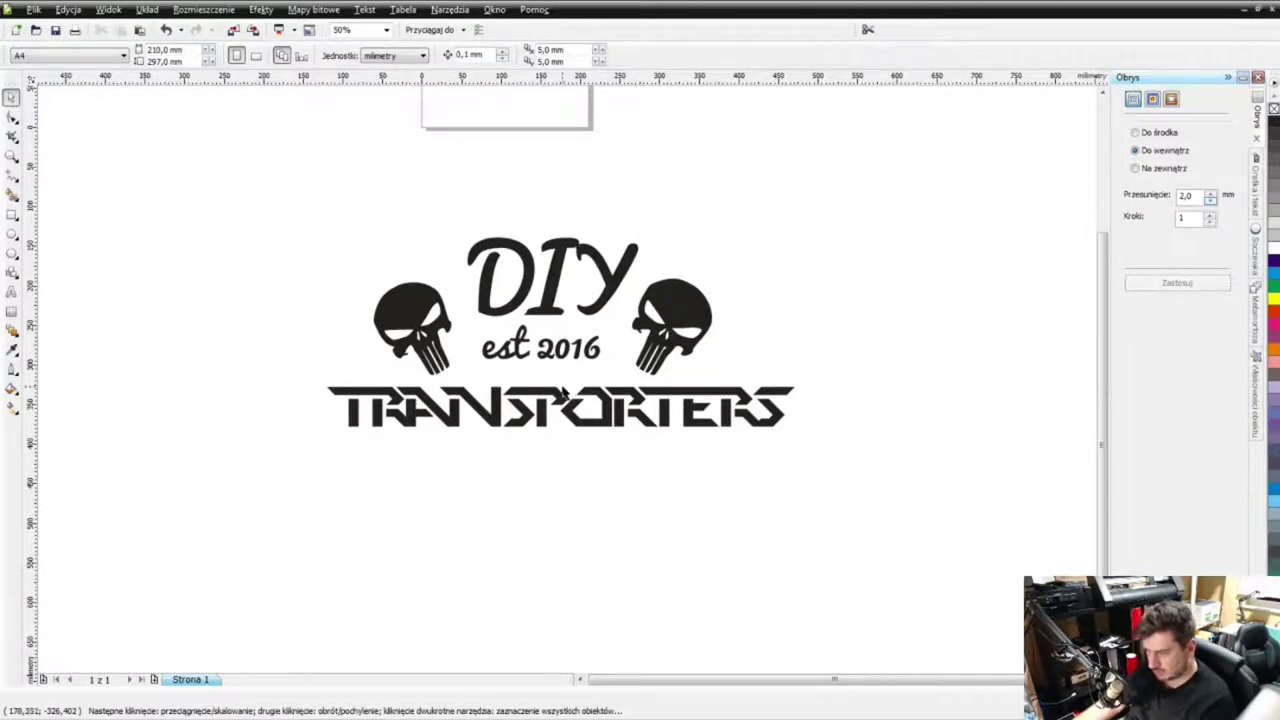
Step: Enlarge the TRANSPORTERS text to about 936 mm wide and shift it slightly down, clear of the skulls
{"action": "left_click", "coordinate": [562, 396]}
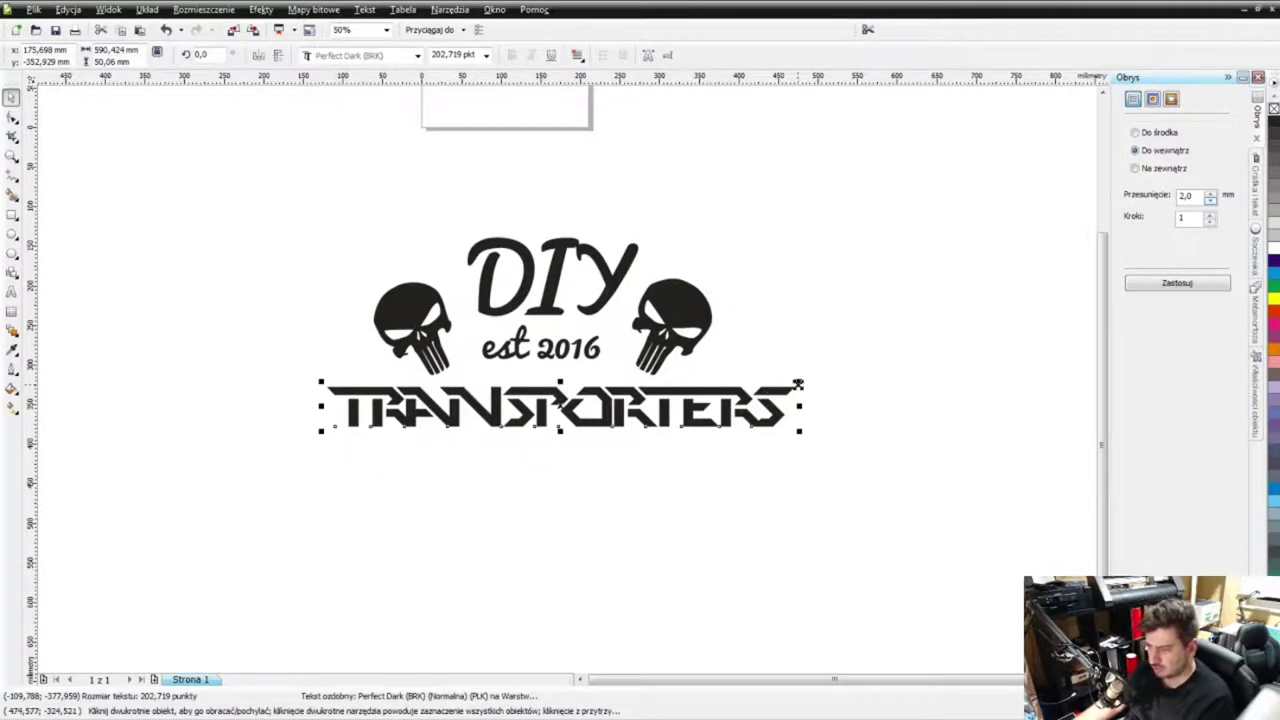
{"action": "left_click_drag", "start_coordinate": [798, 384], "coordinate": [935, 121]}
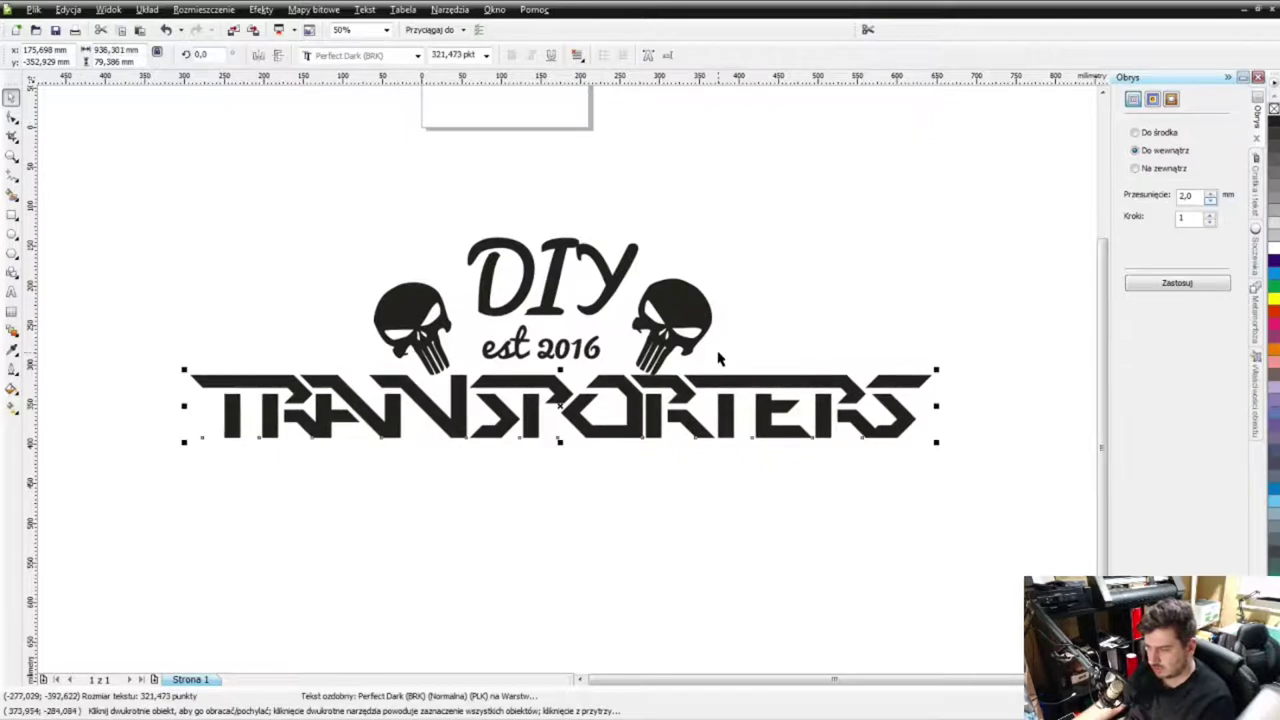
{"action": "left_click_drag", "start_coordinate": [709, 378], "coordinate": [707, 390]}
{"action": "left_click", "coordinate": [820, 296]}
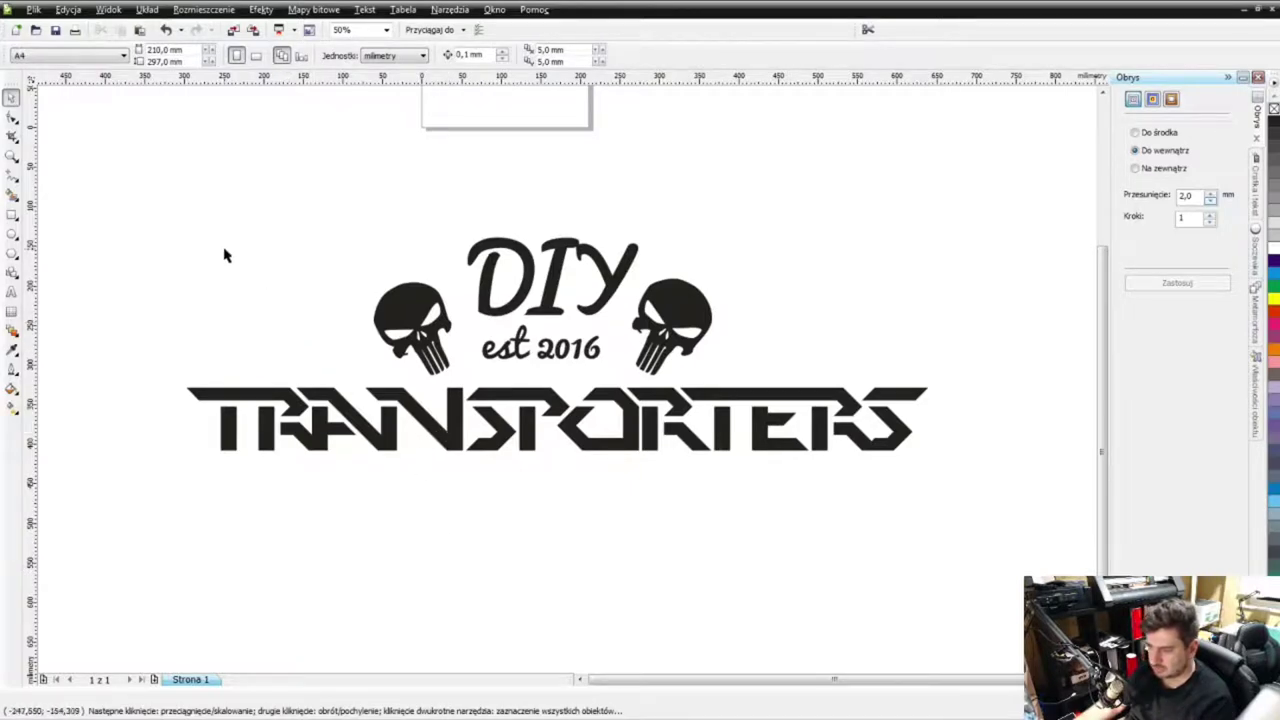
Step: Draw a guide rectangle about 596 × 480 mm with one vertical edge running through the middle of the design
{"action": "left_click_drag", "start_coordinate": [143, 209], "coordinate": [998, 542]}
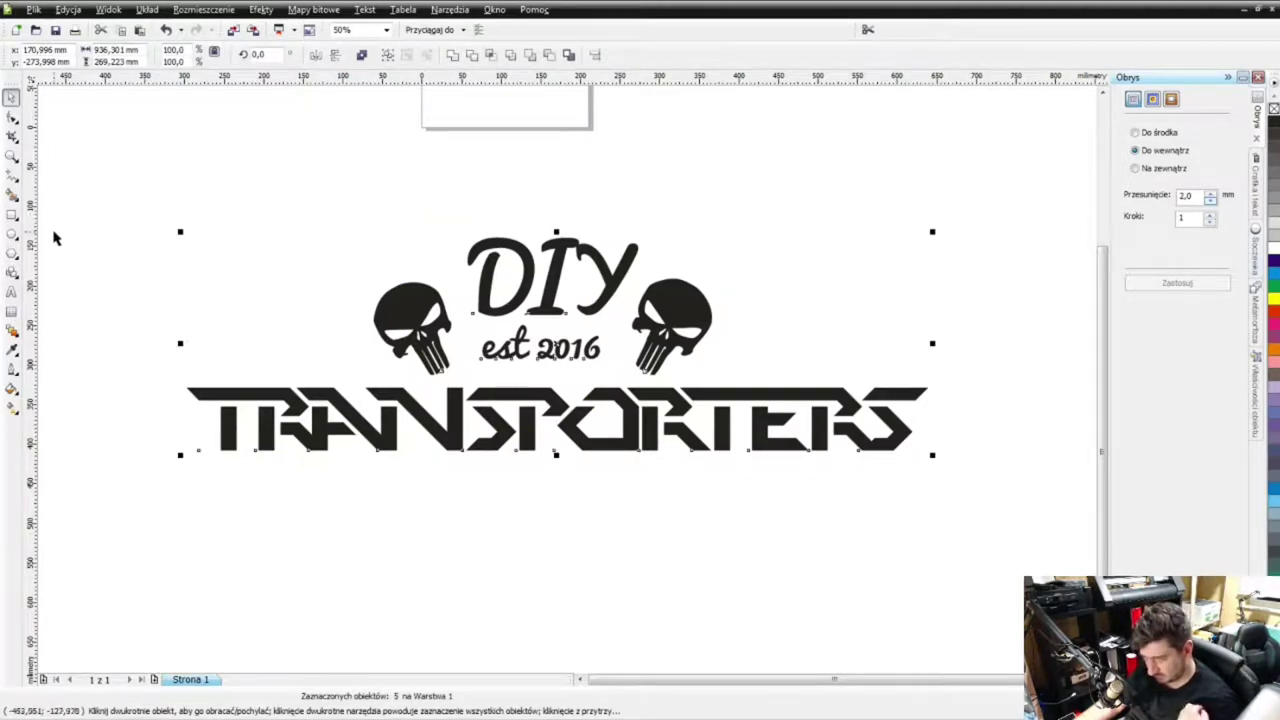
{"action": "left_click", "coordinate": [11, 216]}
{"action": "left_click_drag", "start_coordinate": [75, 217], "coordinate": [548, 597]}
{"action": "left_click", "coordinate": [11, 97]}
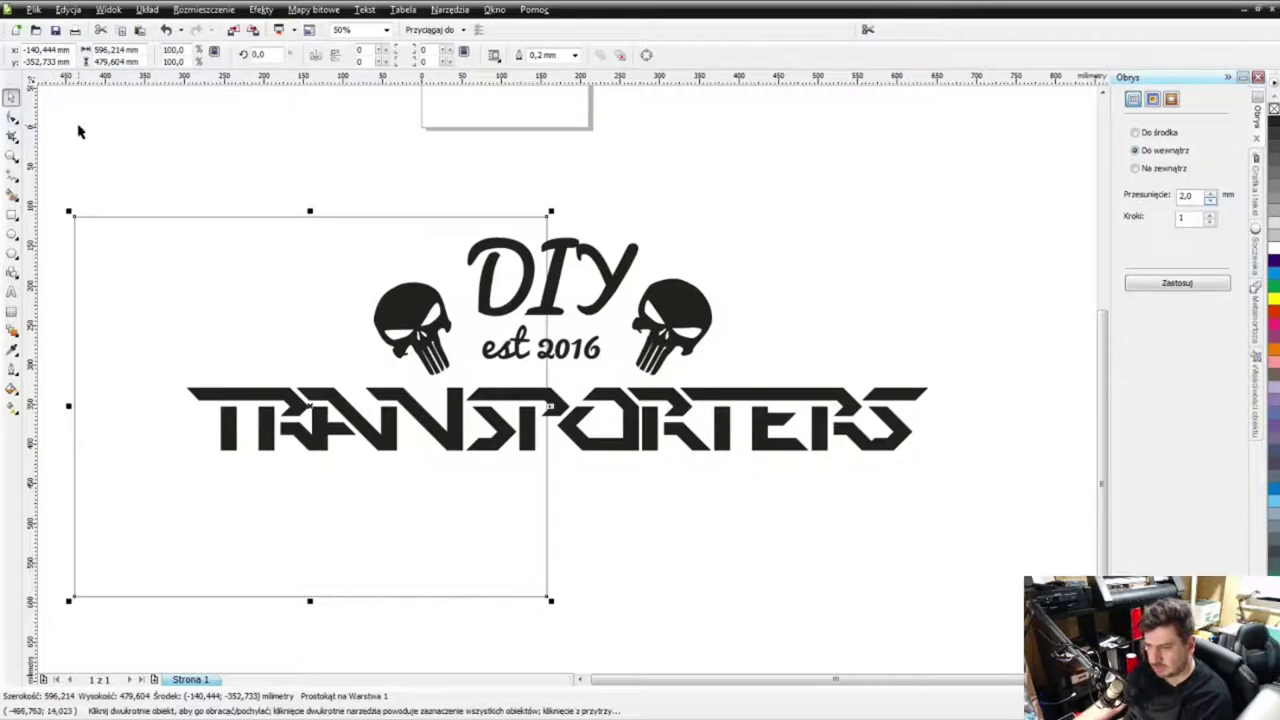
Step: Center the DIY, est 2016 and TRANSPORTERS texts on the guide rectangle's vertical edge
{"action": "left_click", "coordinate": [628, 252]}
{"action": "left_click_drag", "start_coordinate": [555, 276], "coordinate": [548, 276]}
{"action": "mouse_move", "coordinate": [542, 348]}
{"action": "left_mouse_down"}
{"action": "mouse_move", "coordinate": [596, 346]}
{"action": "mouse_move", "coordinate": [545, 344]}
{"action": "left_mouse_up"}
{"action": "left_click", "coordinate": [545, 408]}
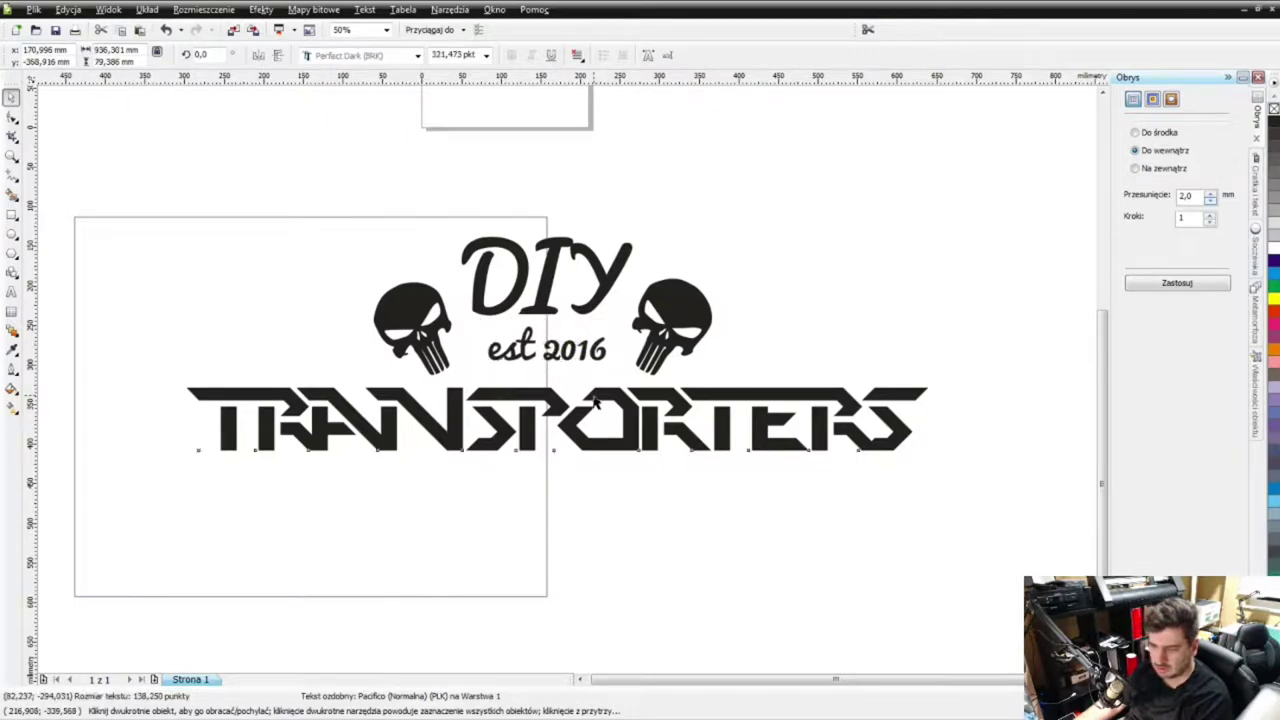
{"action": "mouse_move", "coordinate": [556, 418]}
{"action": "left_mouse_down"}
{"action": "mouse_move", "coordinate": [528, 418]}
{"action": "mouse_move", "coordinate": [545, 425]}
{"action": "left_mouse_up"}
{"action": "left_click", "coordinate": [671, 529]}
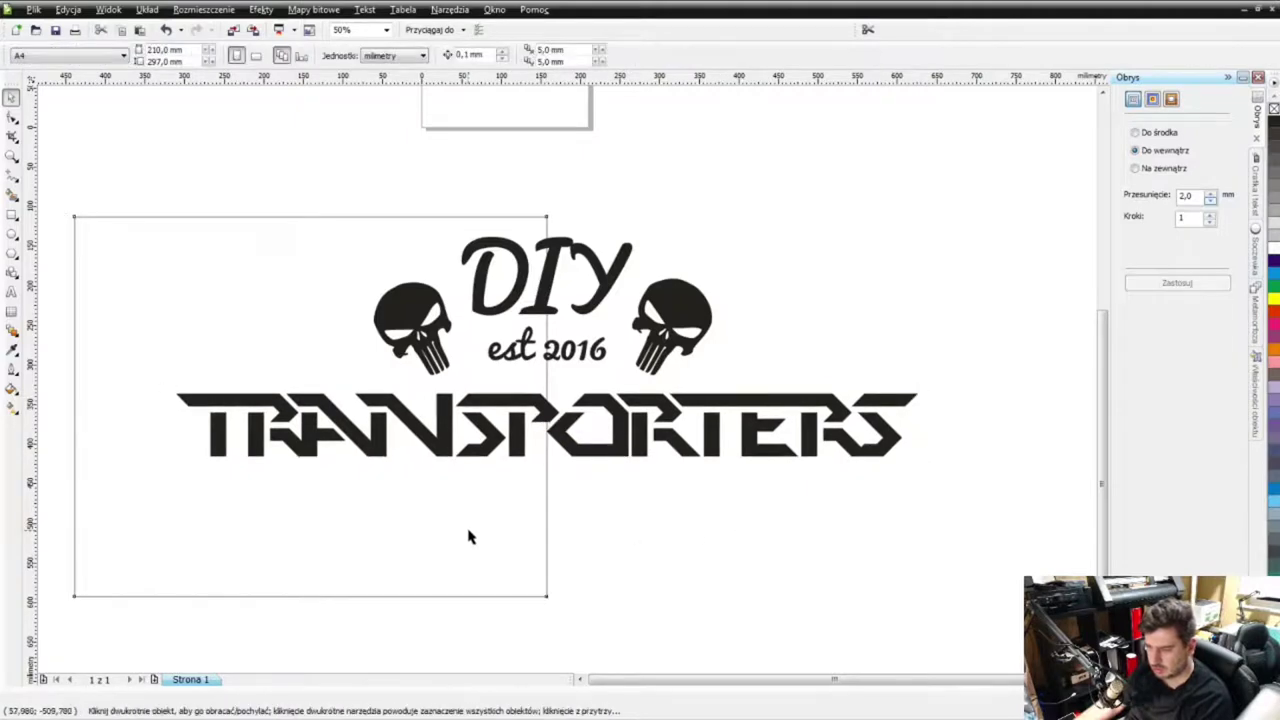
Step: Move the guide rectangle so its upper edge crosses both skulls, and shift the right skull outward and slightly up
{"action": "left_click_drag", "start_coordinate": [443, 566], "coordinate": [647, 600]}
{"action": "left_click", "coordinate": [703, 213]}
{"action": "left_click", "coordinate": [690, 235]}
{"action": "left_click", "coordinate": [690, 235]}
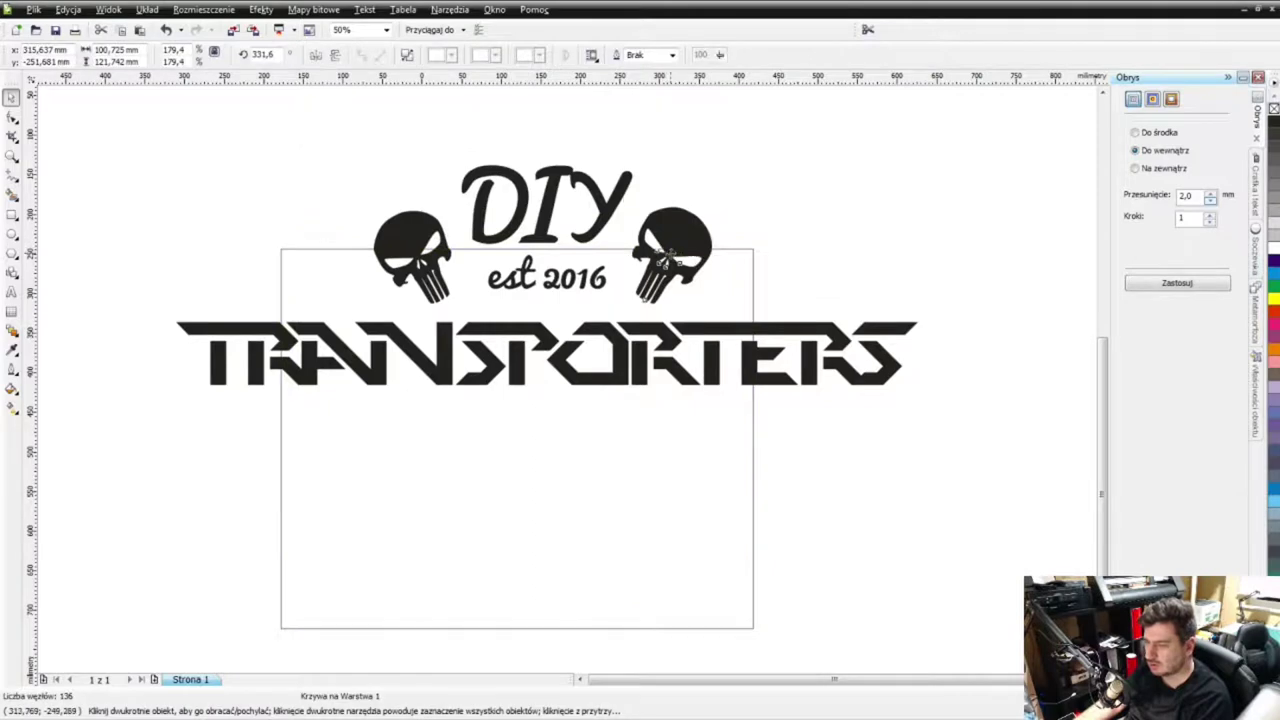
{"action": "left_click_drag", "start_coordinate": [712, 204], "coordinate": [720, 235]}
Step: Shift the left skull outward and up to match the right one, and delete the guide rectangle
{"action": "left_click", "coordinate": [427, 252]}
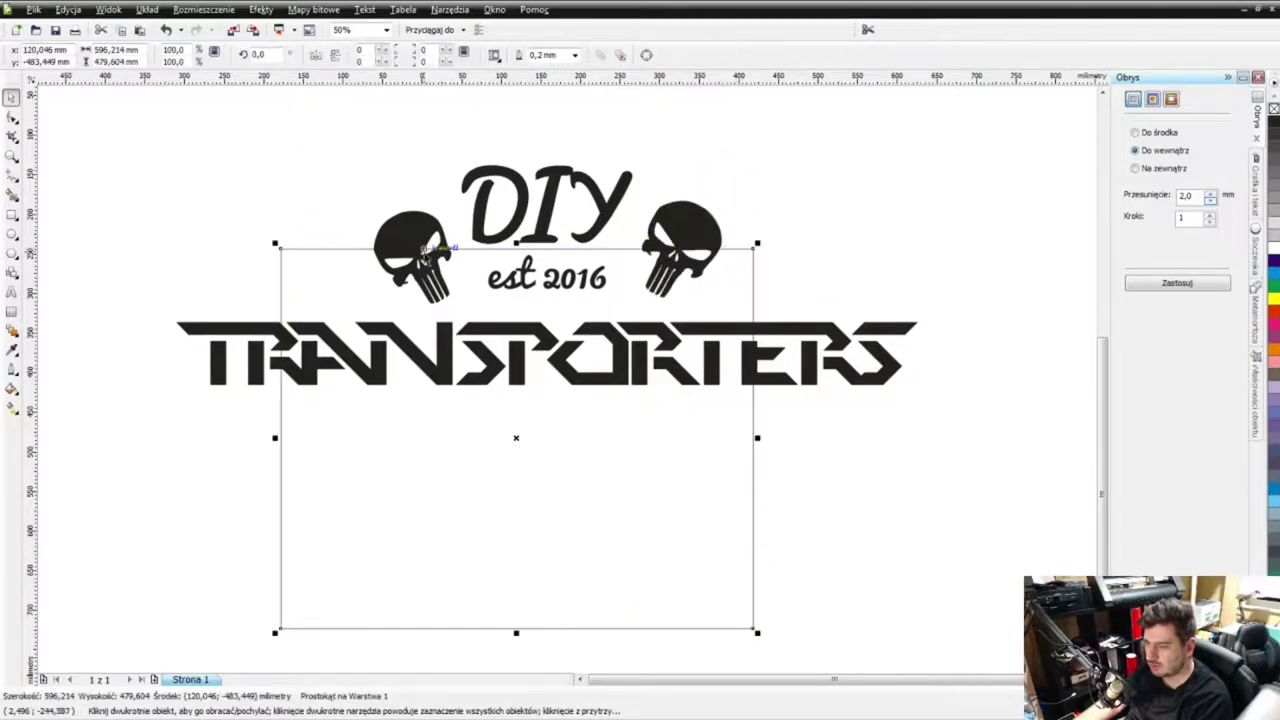
{"action": "left_click", "coordinate": [420, 258]}
{"action": "left_click_drag", "start_coordinate": [420, 262], "coordinate": [398, 243]}
{"action": "left_click_drag", "start_coordinate": [402, 247], "coordinate": [408, 247]}
{"action": "left_click", "coordinate": [750, 478]}
{"action": "key", "text": "Delete"}
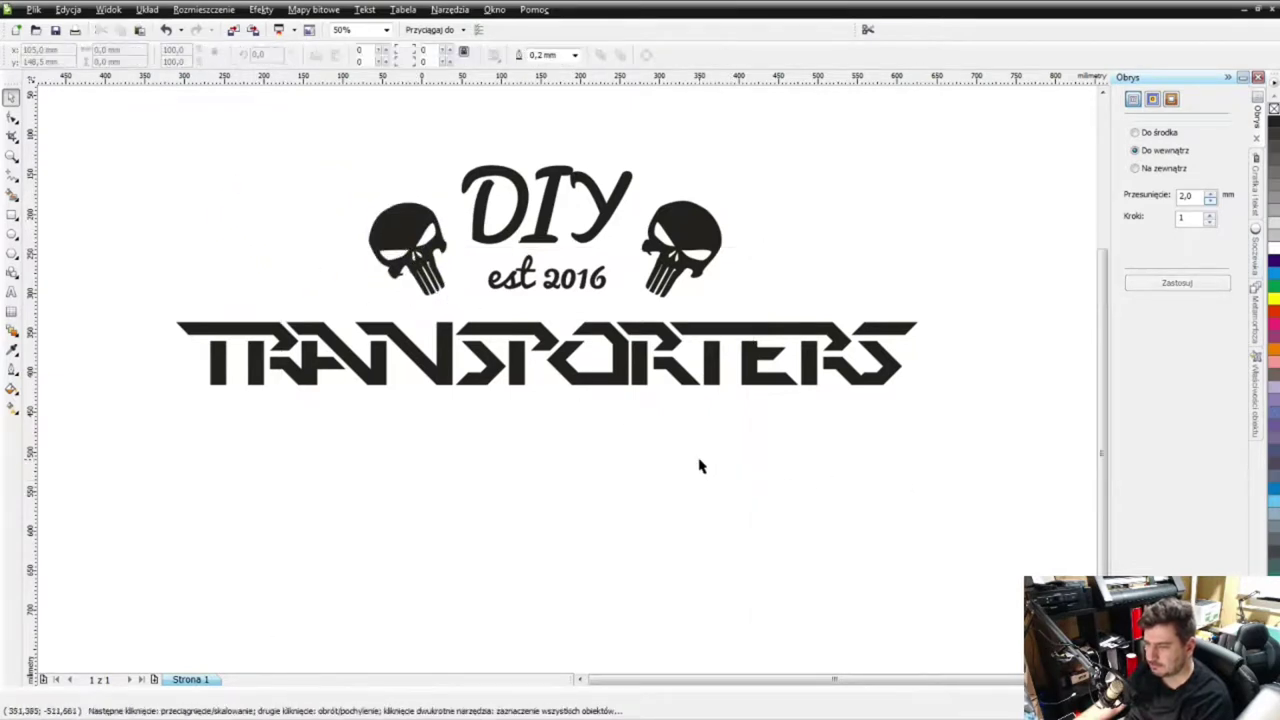
Step: Check the overall width of the whole design and replace its black fill with a thin black outline
{"action": "key", "text": "F3"}
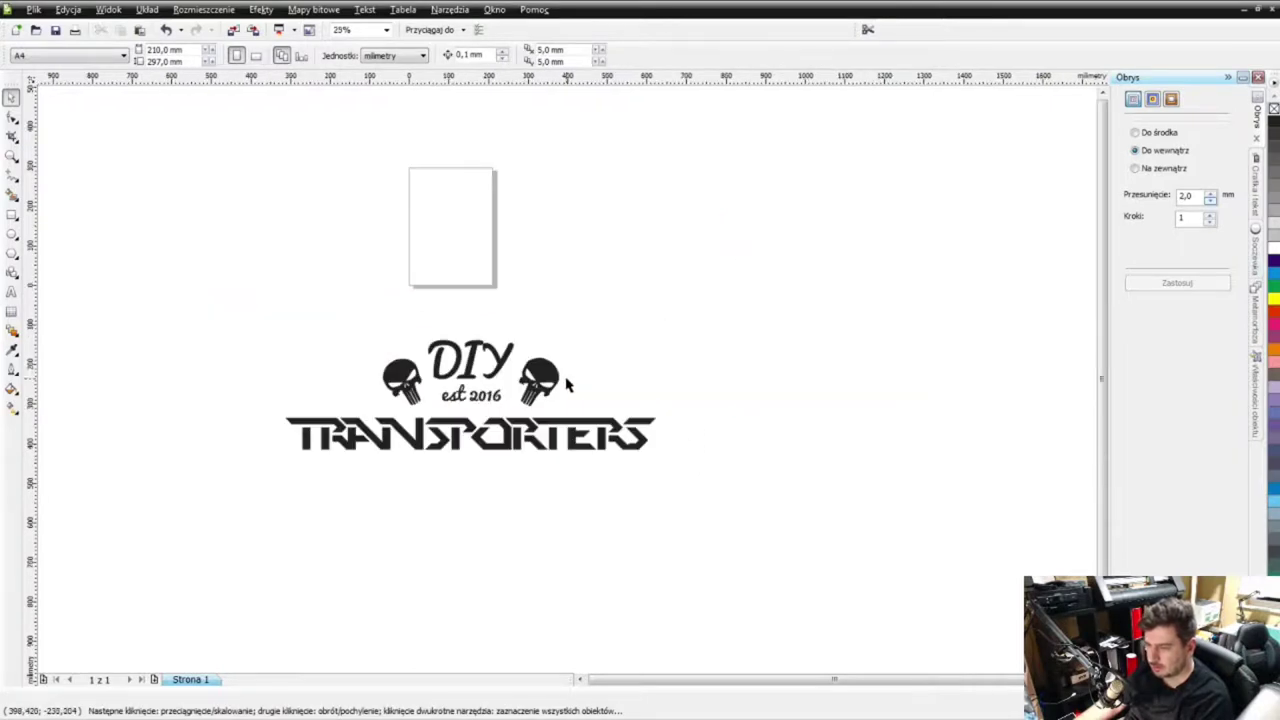
{"action": "scroll", "coordinate": [504, 422], "scroll_direction": "up", "scroll_amount": 1}
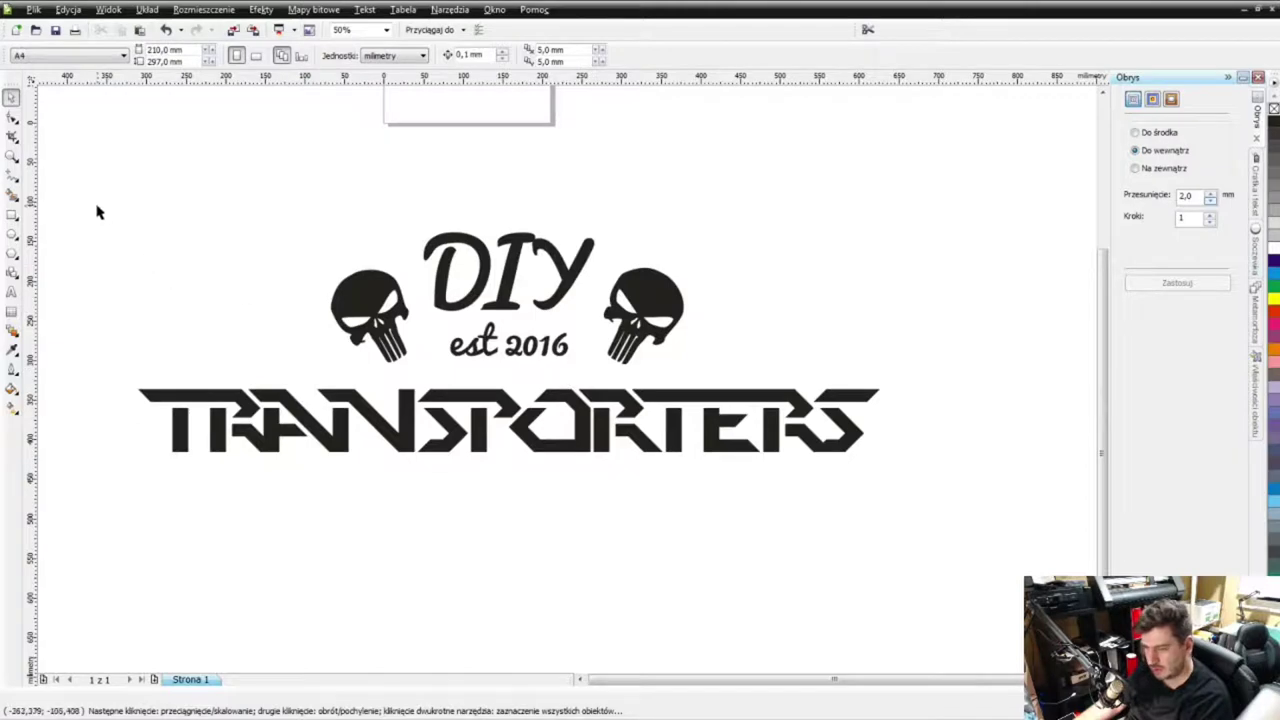
{"action": "left_click_drag", "start_coordinate": [97, 206], "coordinate": [955, 493]}
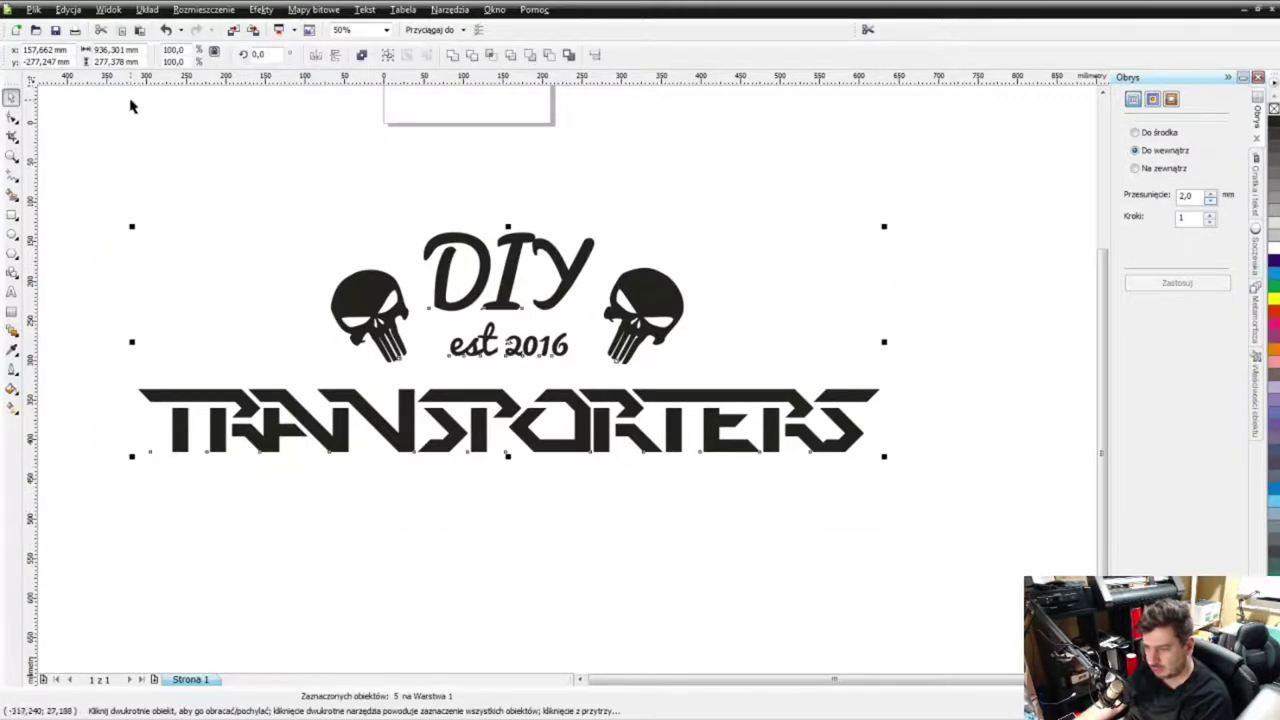
{"action": "double_click", "coordinate": [107, 45]}
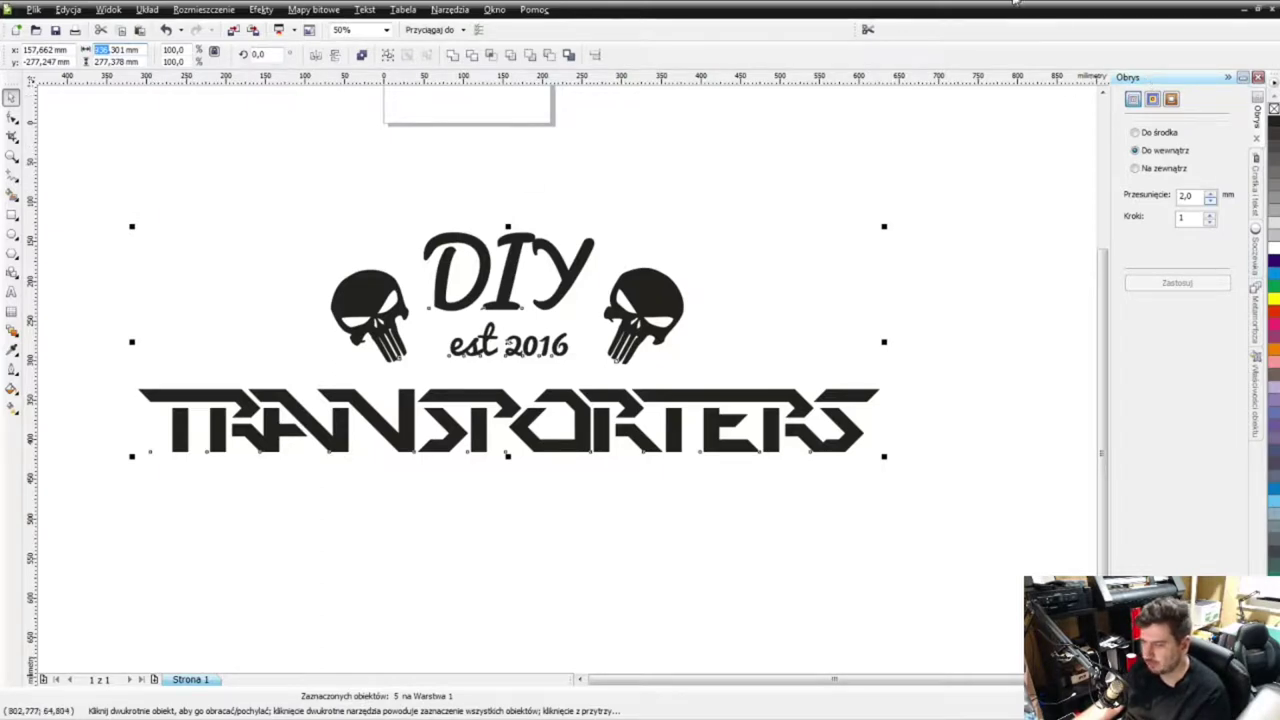
{"action": "left_click", "coordinate": [1273, 112]}
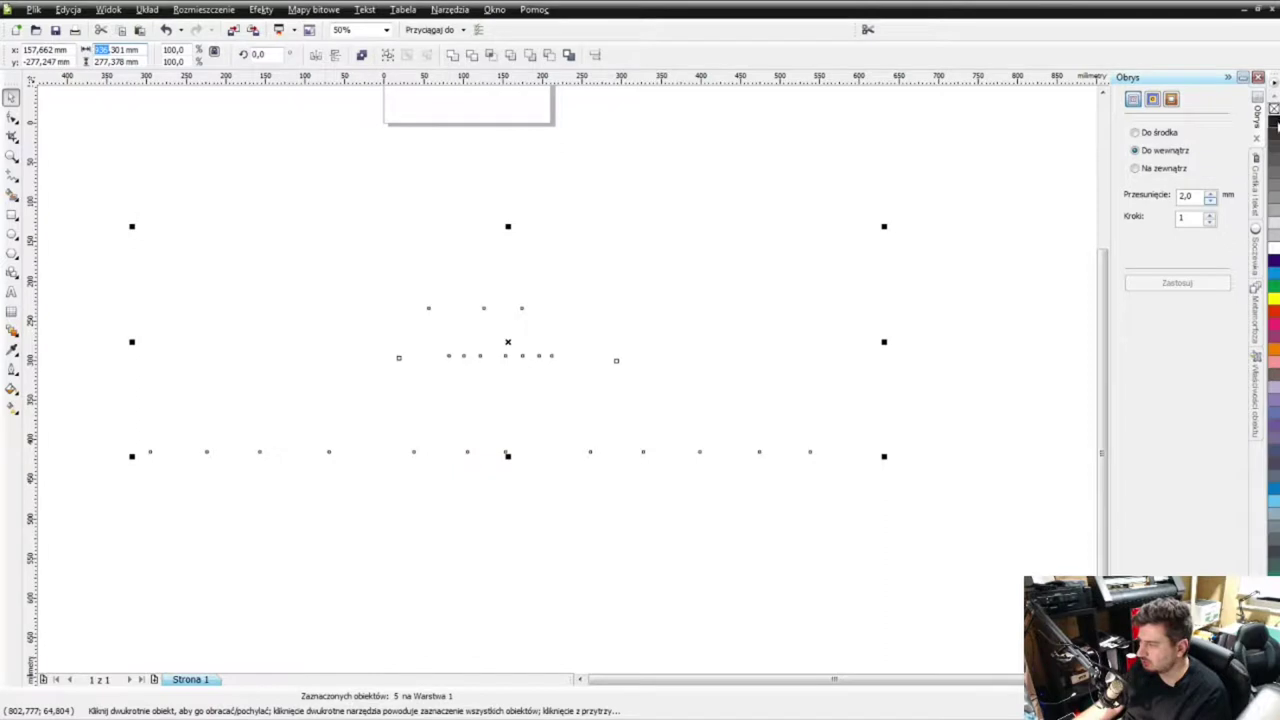
{"action": "left_click", "coordinate": [1275, 120]}
{"action": "left_click", "coordinate": [1273, 112]}
{"action": "right_click", "coordinate": [1275, 120]}
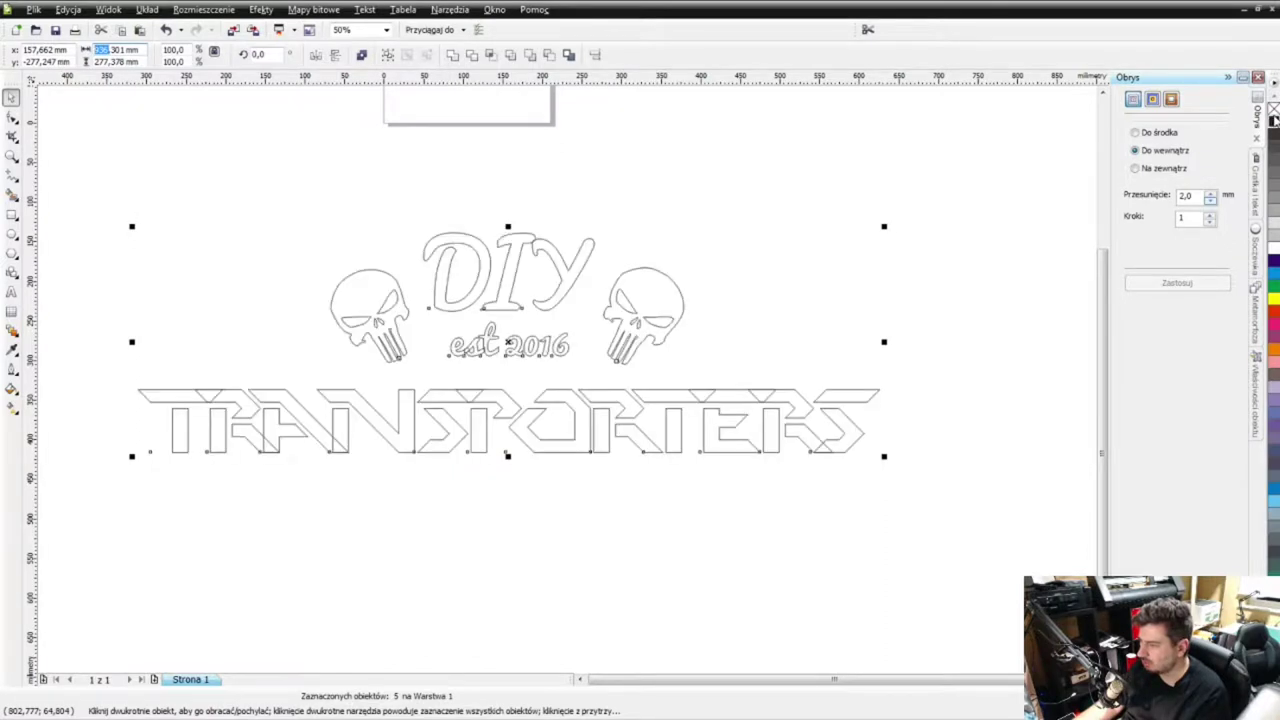
{"action": "left_click", "coordinate": [460, 546]}
Step: Weld all the lettering and both skulls into a single curve
{"action": "left_click_drag", "start_coordinate": [65, 225], "coordinate": [975, 519]}
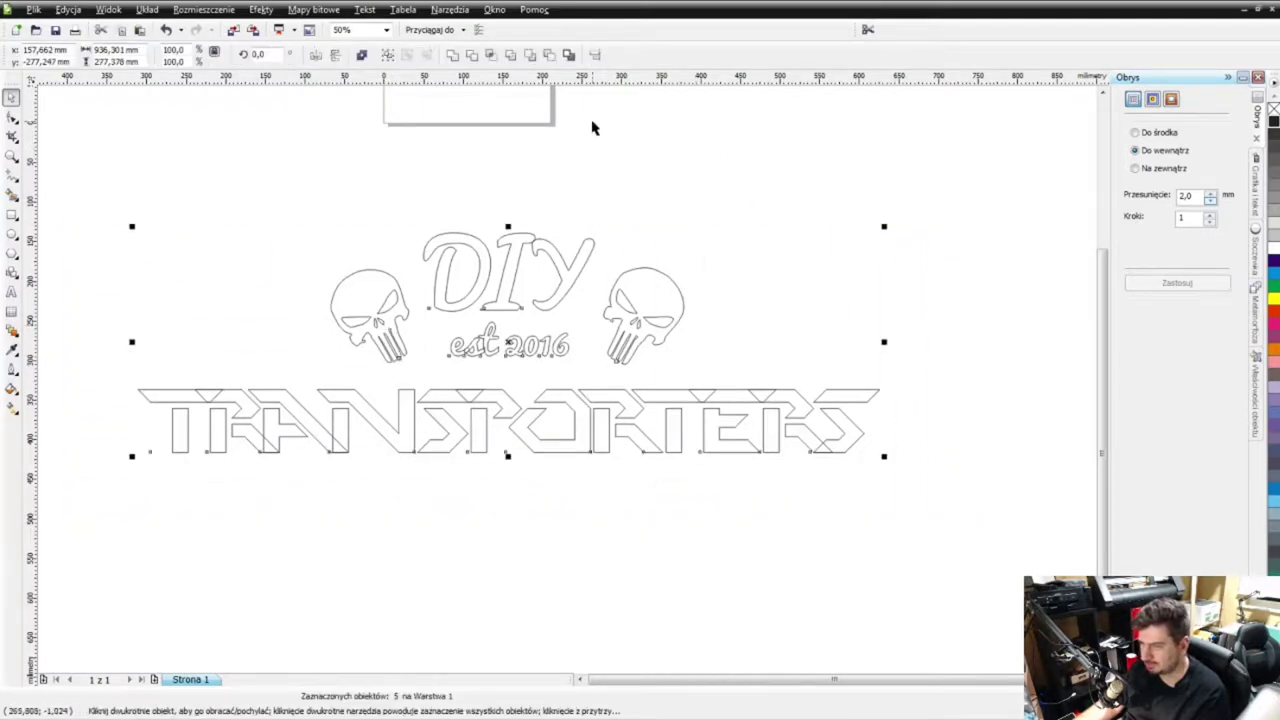
{"action": "left_click", "coordinate": [453, 55]}
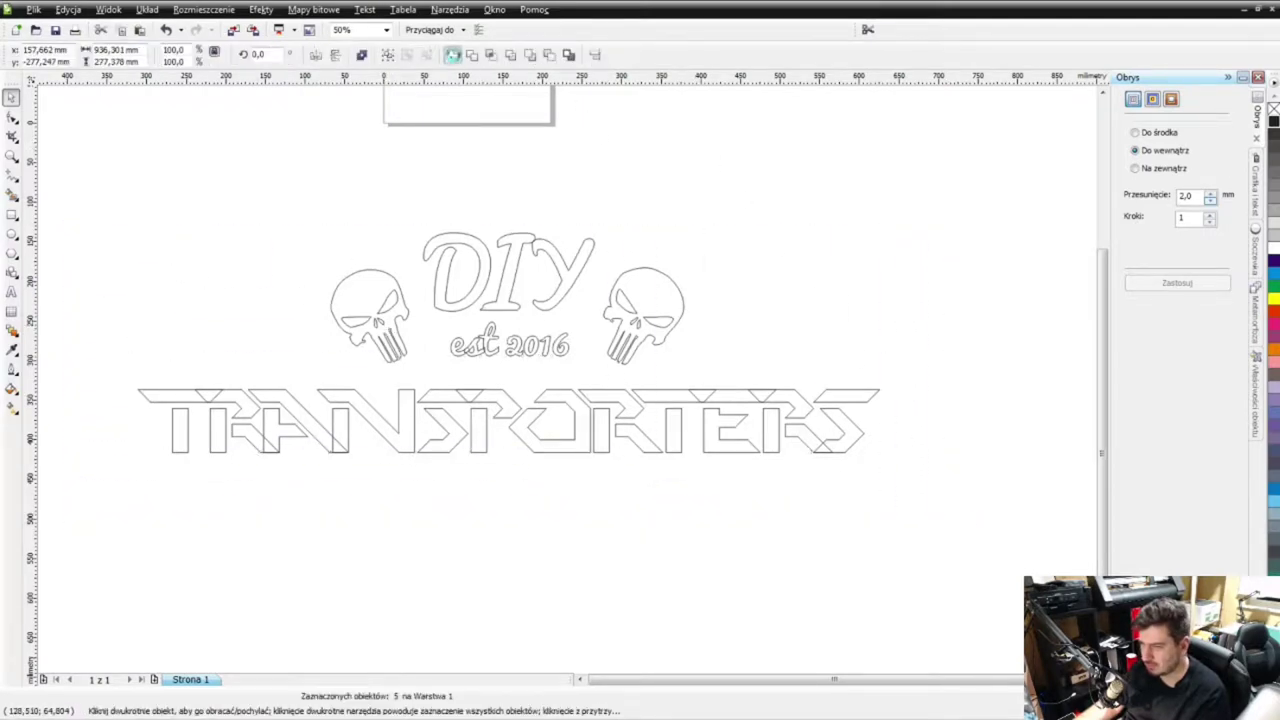
{"action": "left_click", "coordinate": [643, 178]}
Step: Check the outline width options for the welded design without changing them
{"action": "left_click_drag", "start_coordinate": [80, 166], "coordinate": [952, 540]}
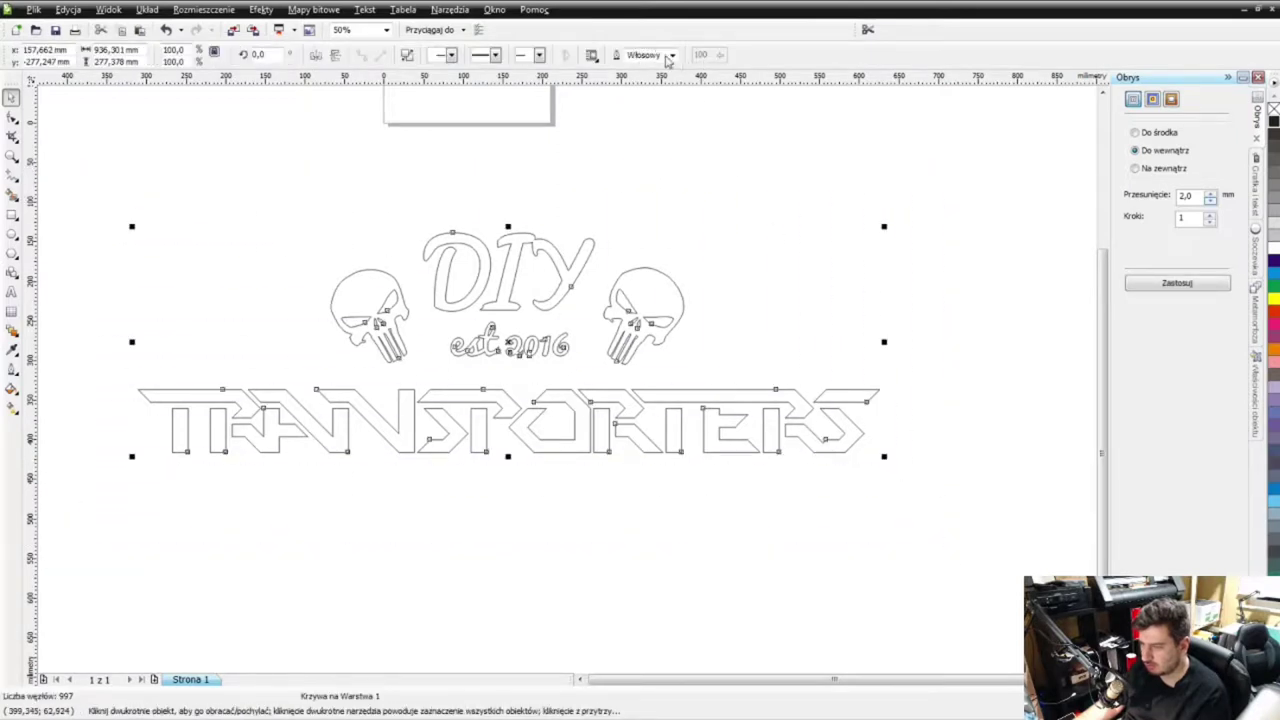
{"action": "left_click", "coordinate": [670, 56]}
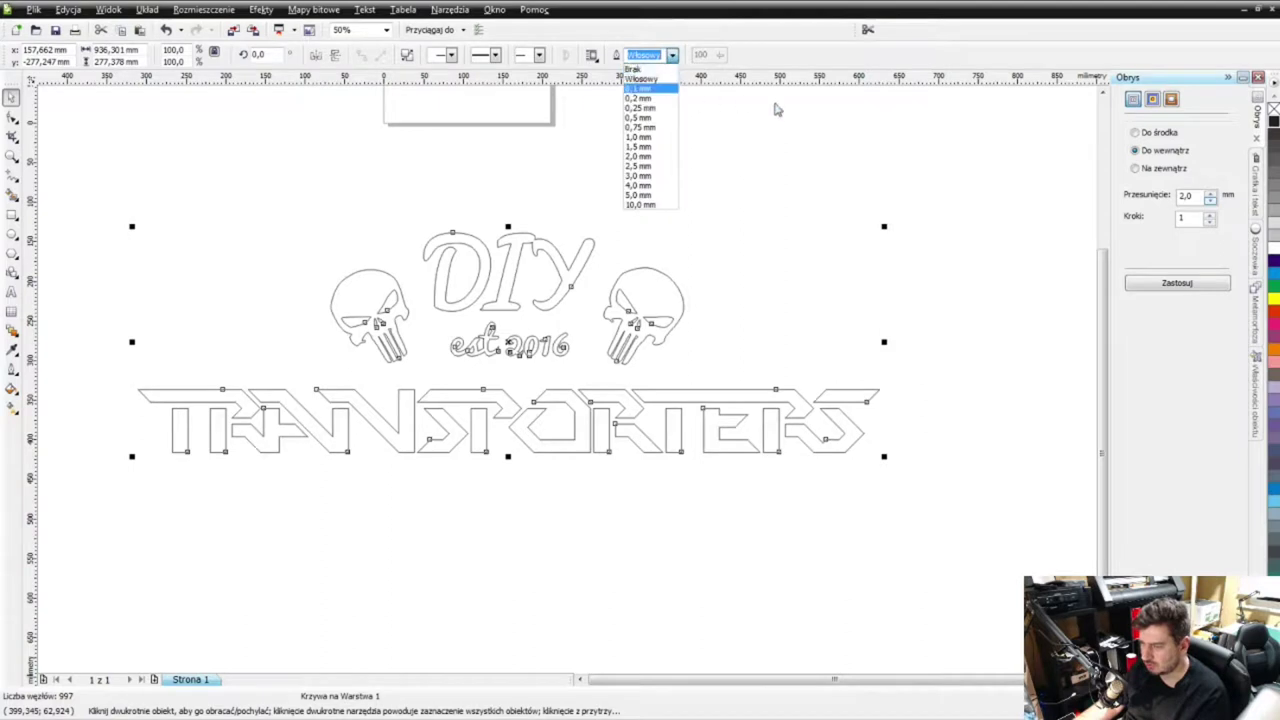
{"action": "left_click", "coordinate": [895, 138]}
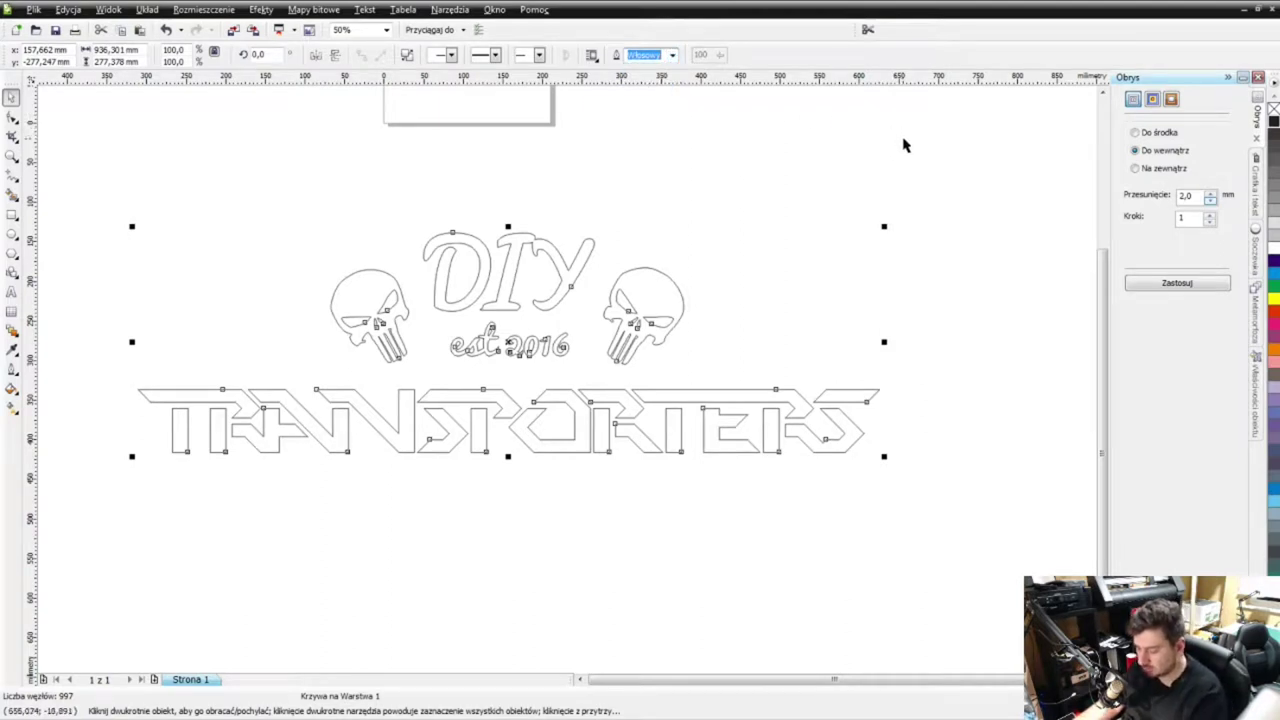
{"action": "left_click", "coordinate": [833, 184]}
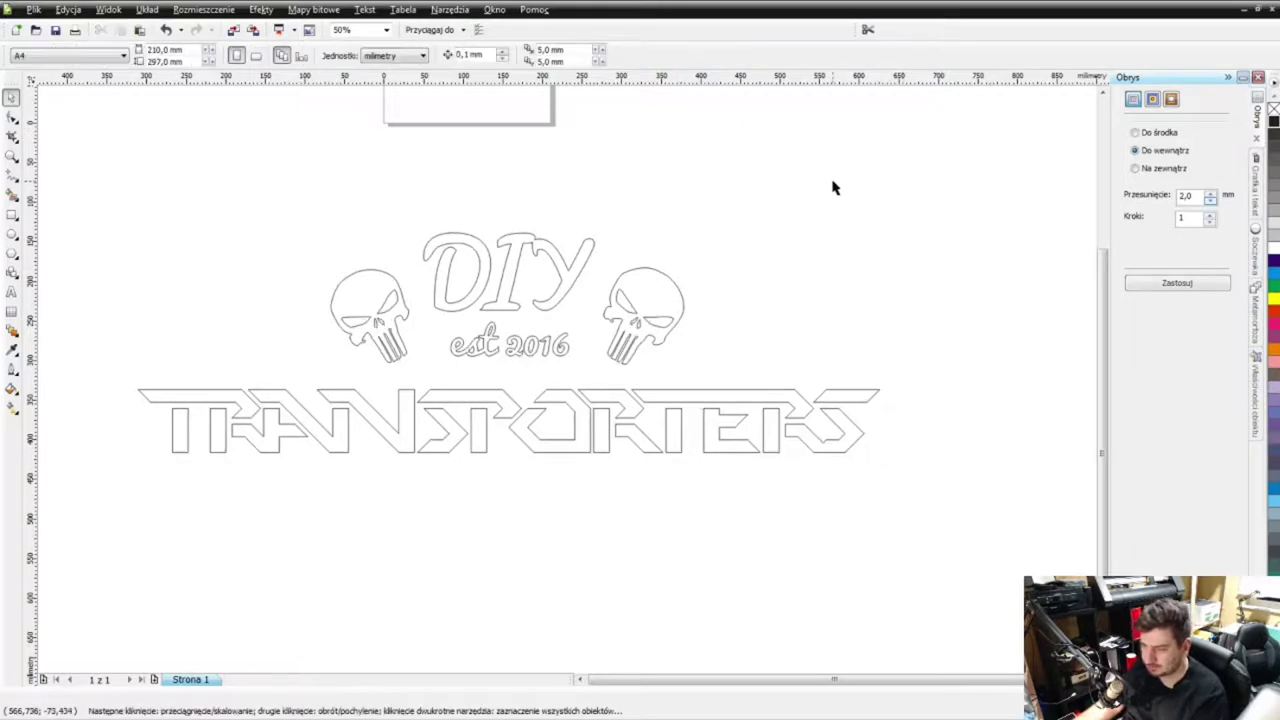
Step: Open the print settings, check the Graphtec CE7000 as the output device, and close them without printing
{"action": "key", "text": "ctrl+p"}
{"action": "left_click", "coordinate": [629, 267]}
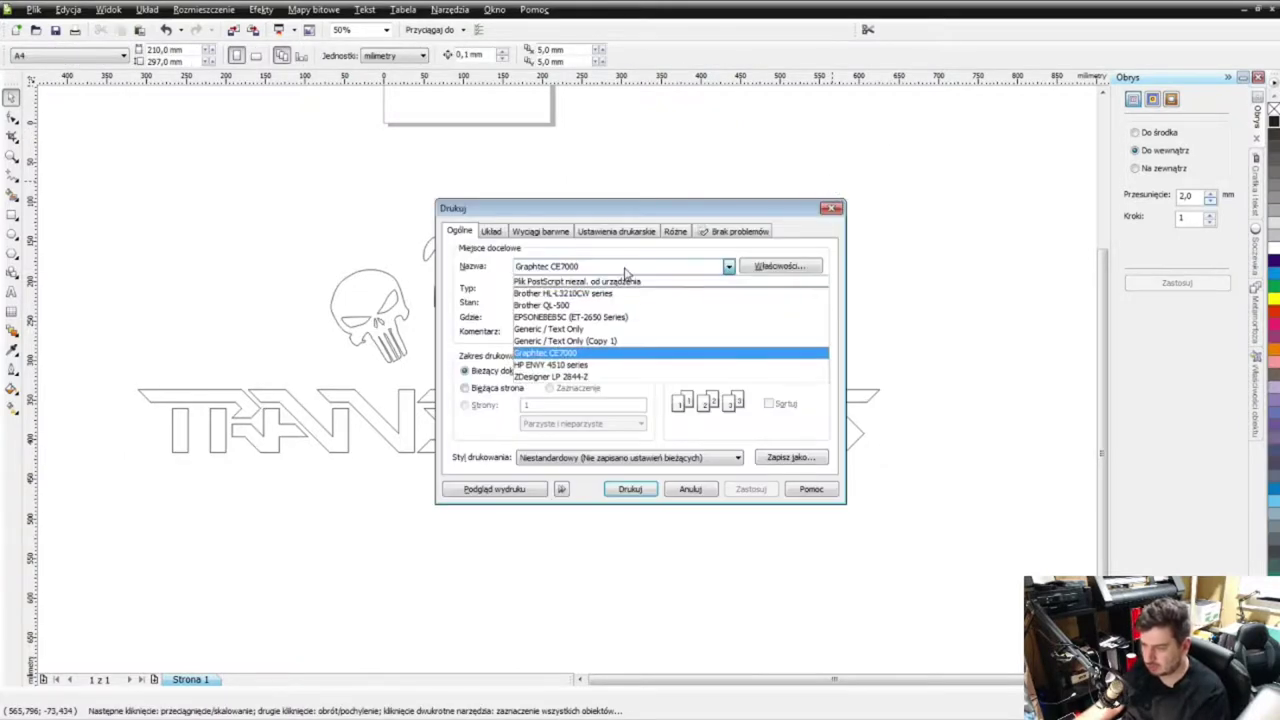
{"action": "left_click", "coordinate": [605, 354]}
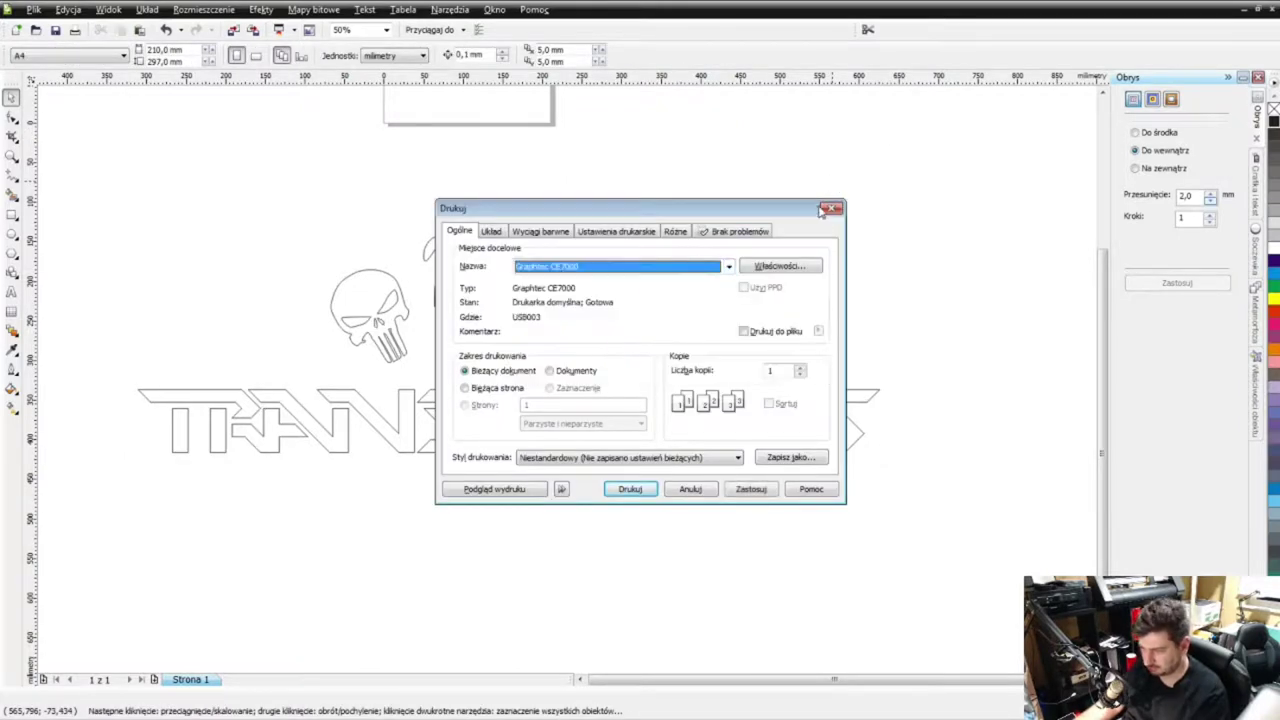
{"action": "left_click", "coordinate": [830, 208]}
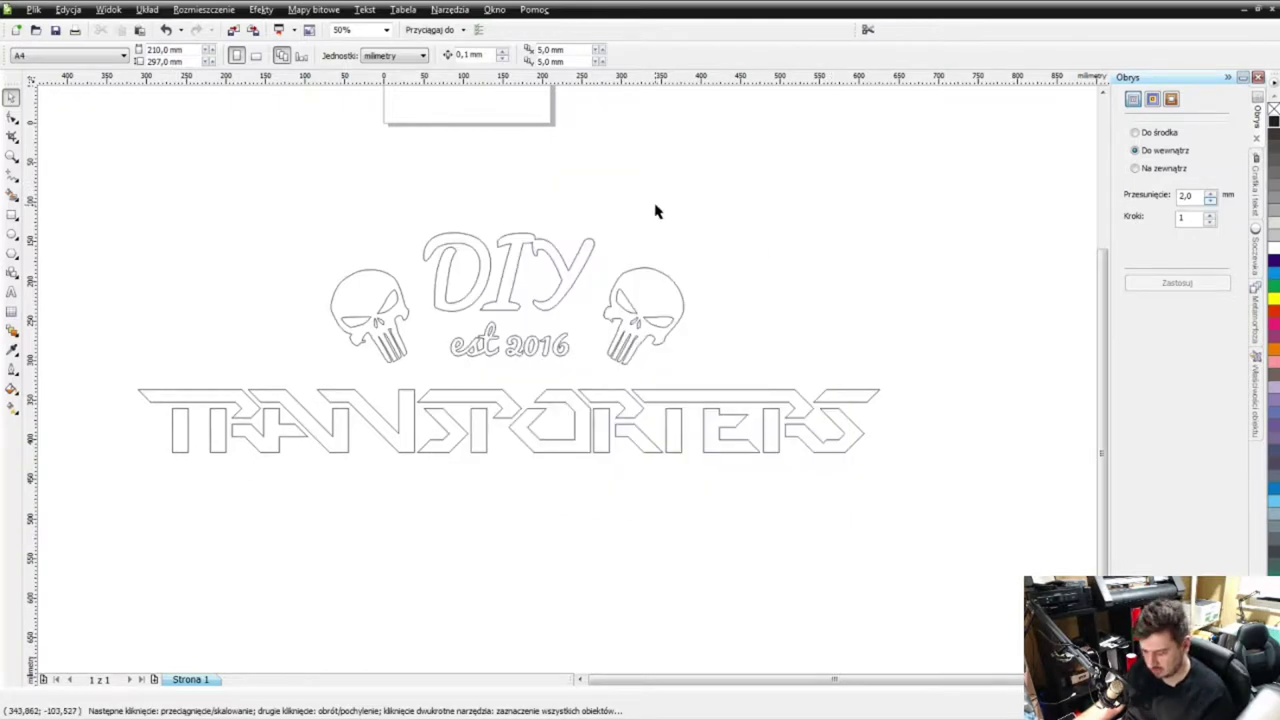
Step: Preview the print output, try shifting the design on the preview sheet, and leave the print settings without printing
{"action": "key", "text": "ctrl+p"}
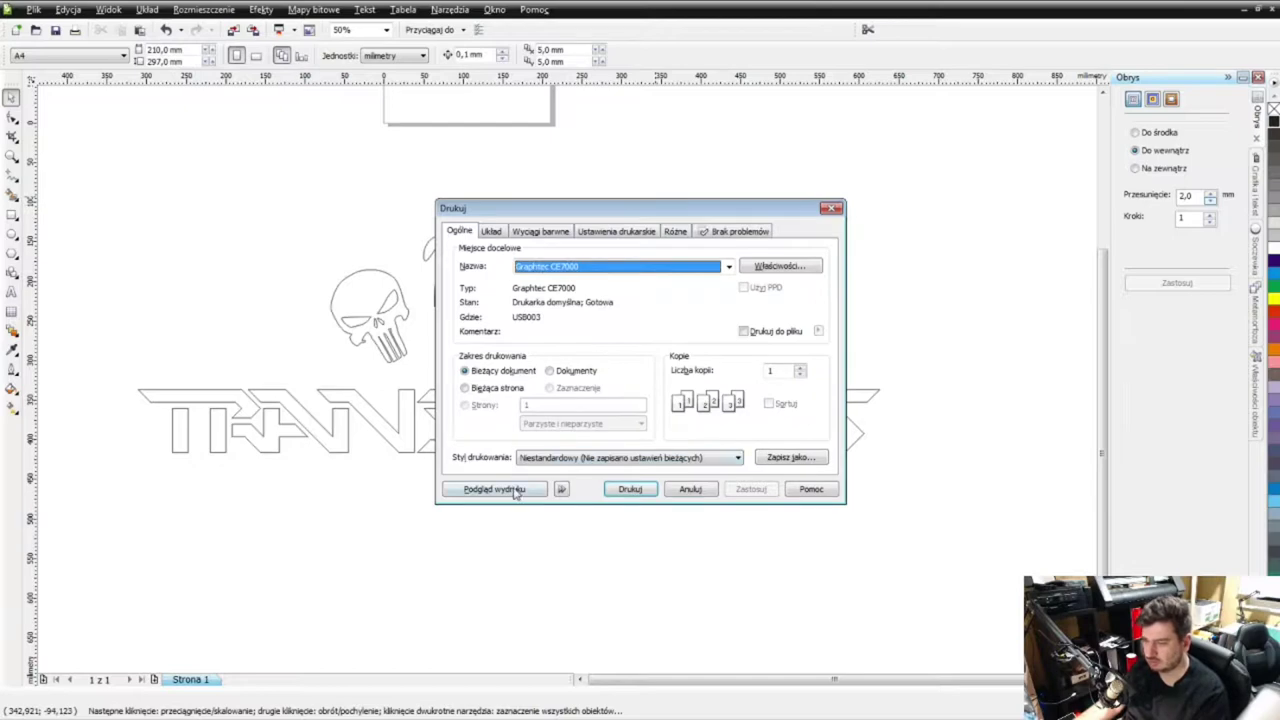
{"action": "left_click", "coordinate": [515, 492]}
{"action": "left_click_drag", "start_coordinate": [565, 512], "coordinate": [595, 444]}
{"action": "left_click_drag", "start_coordinate": [608, 506], "coordinate": [600, 509]}
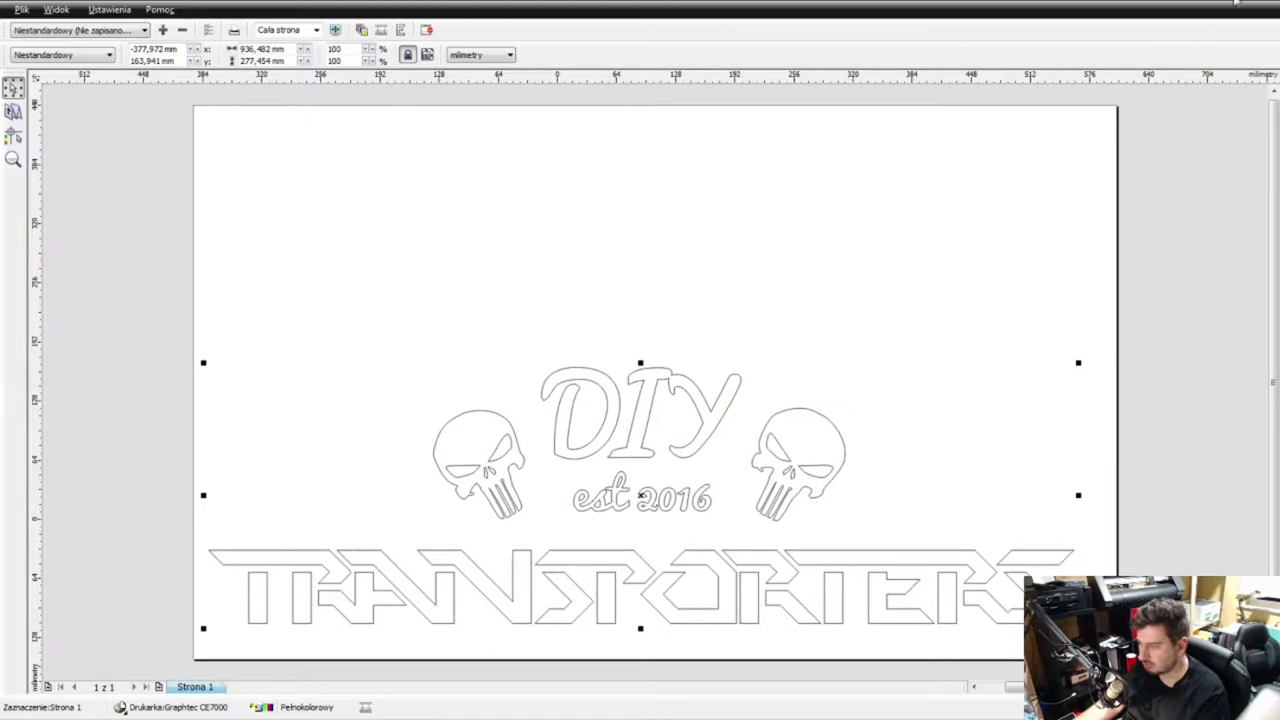
{"action": "key", "text": "Escape"}
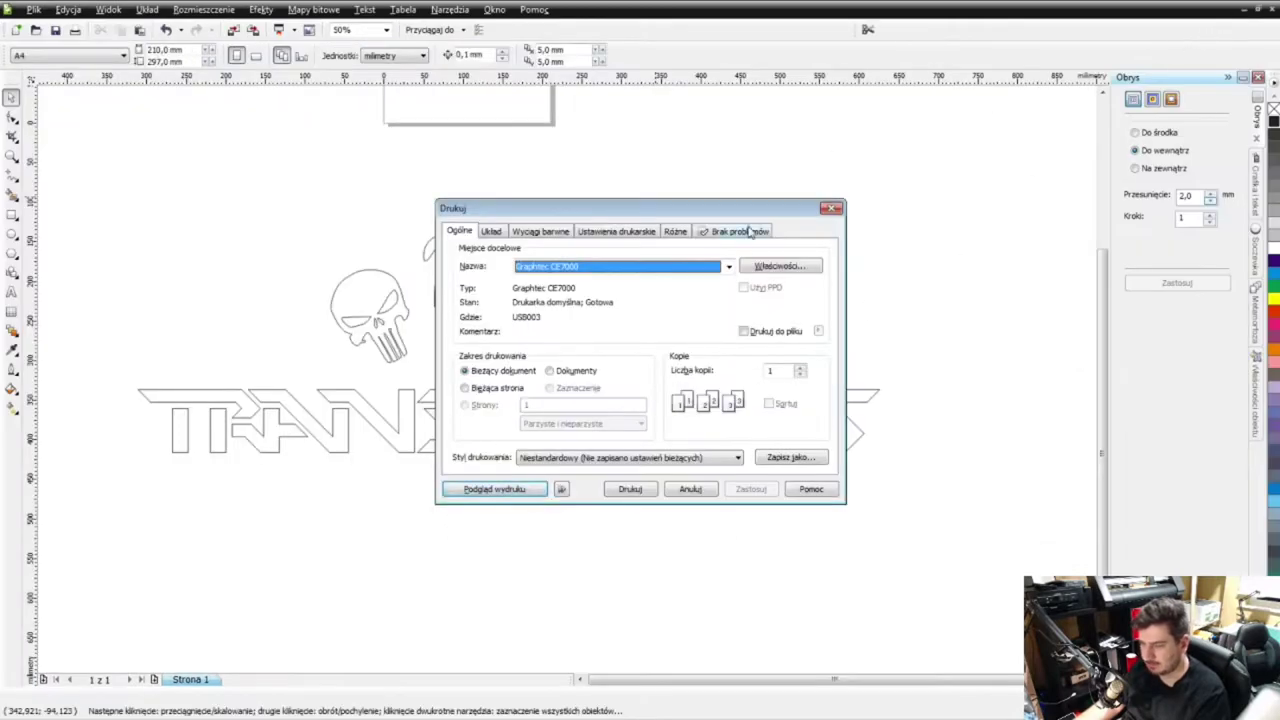
{"action": "left_click", "coordinate": [831, 208]}
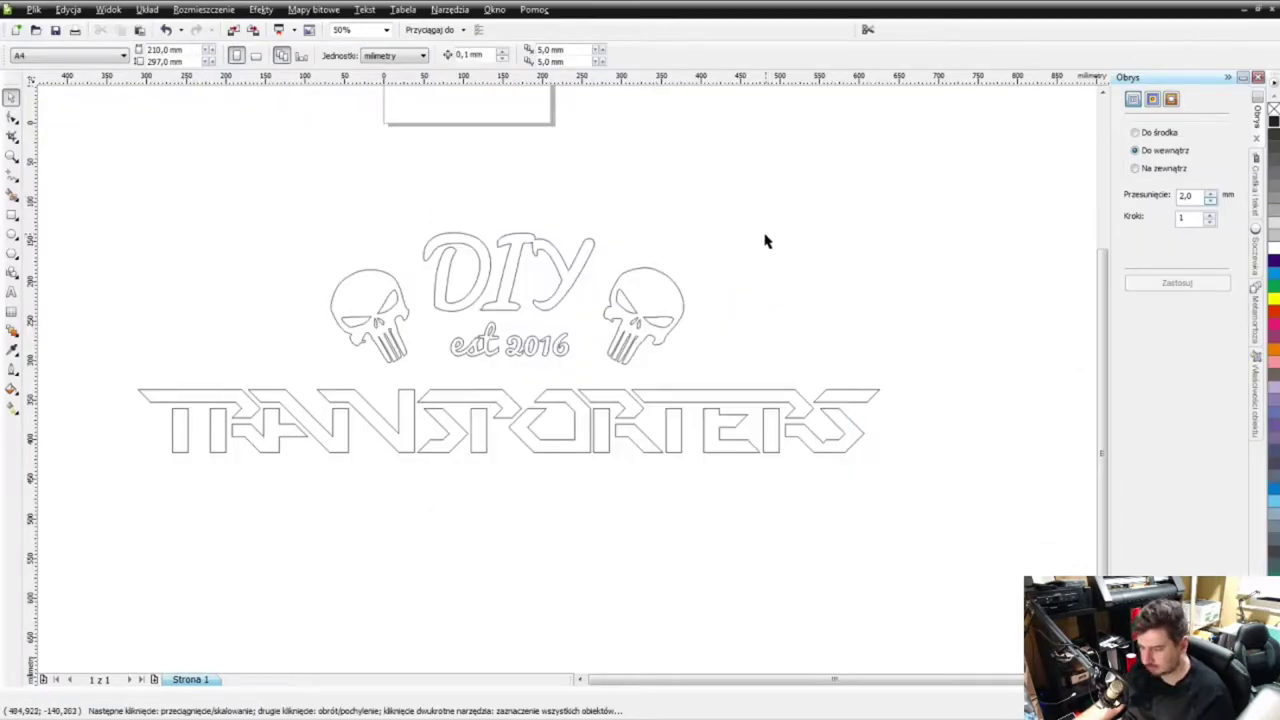
Step: Undo the weld and examine the overlapping outlines between the letters of TRANSPORTERS
{"action": "key", "text": "ctrl+a"}
{"action": "left_click", "coordinate": [481, 114]}
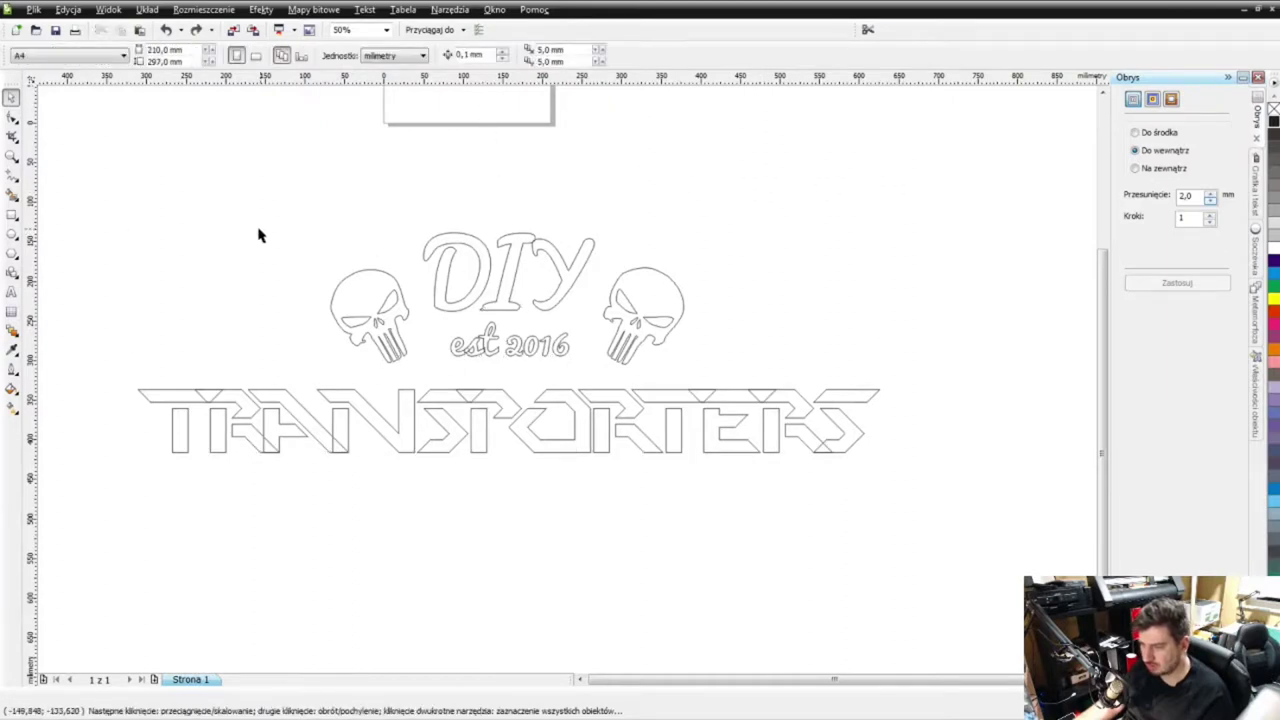
{"action": "left_click_drag", "start_coordinate": [116, 200], "coordinate": [992, 566]}
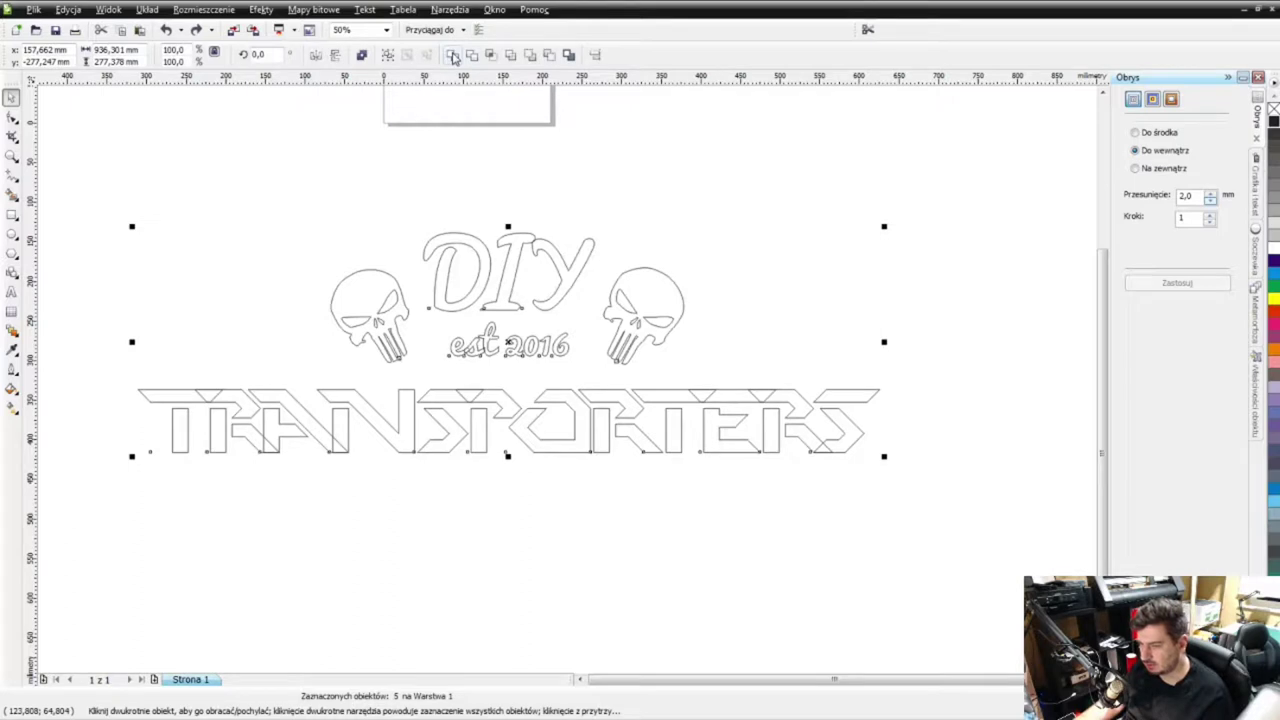
{"action": "left_click", "coordinate": [660, 594]}
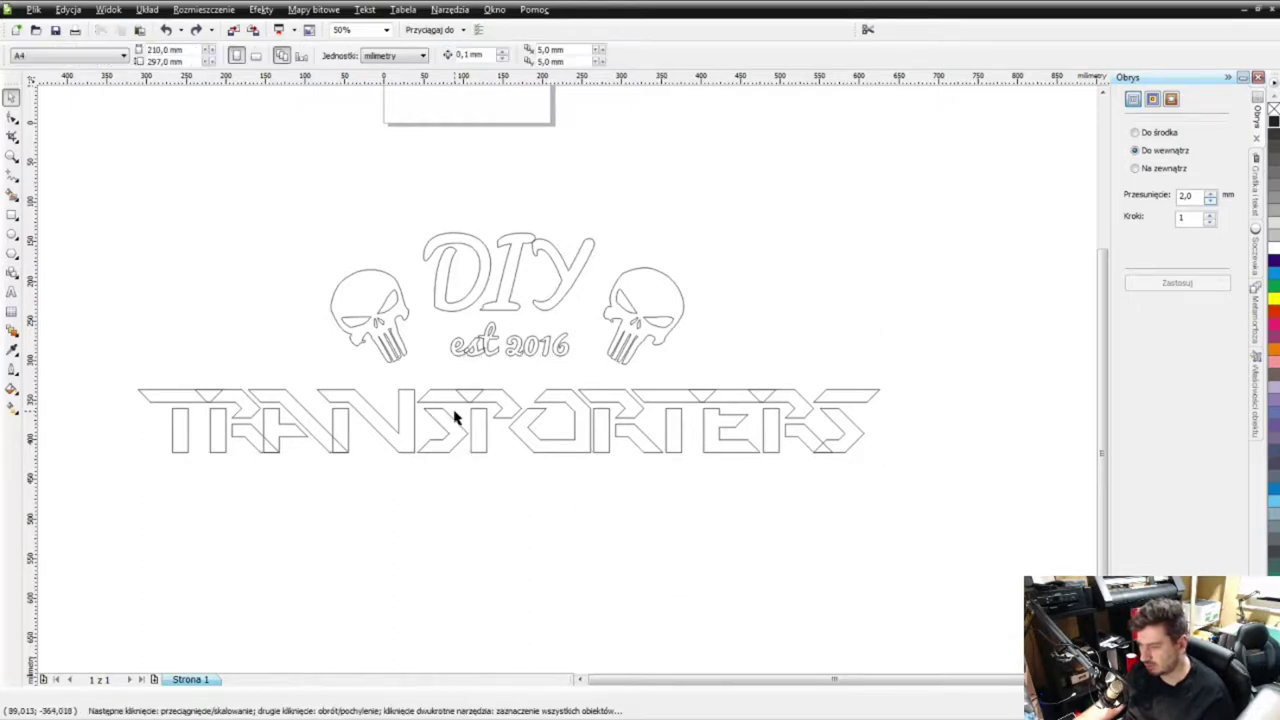
{"action": "scroll", "coordinate": [571, 386], "scroll_direction": "up", "scroll_amount": 1}
{"action": "scroll", "coordinate": [593, 351], "scroll_direction": "up", "scroll_amount": 3}
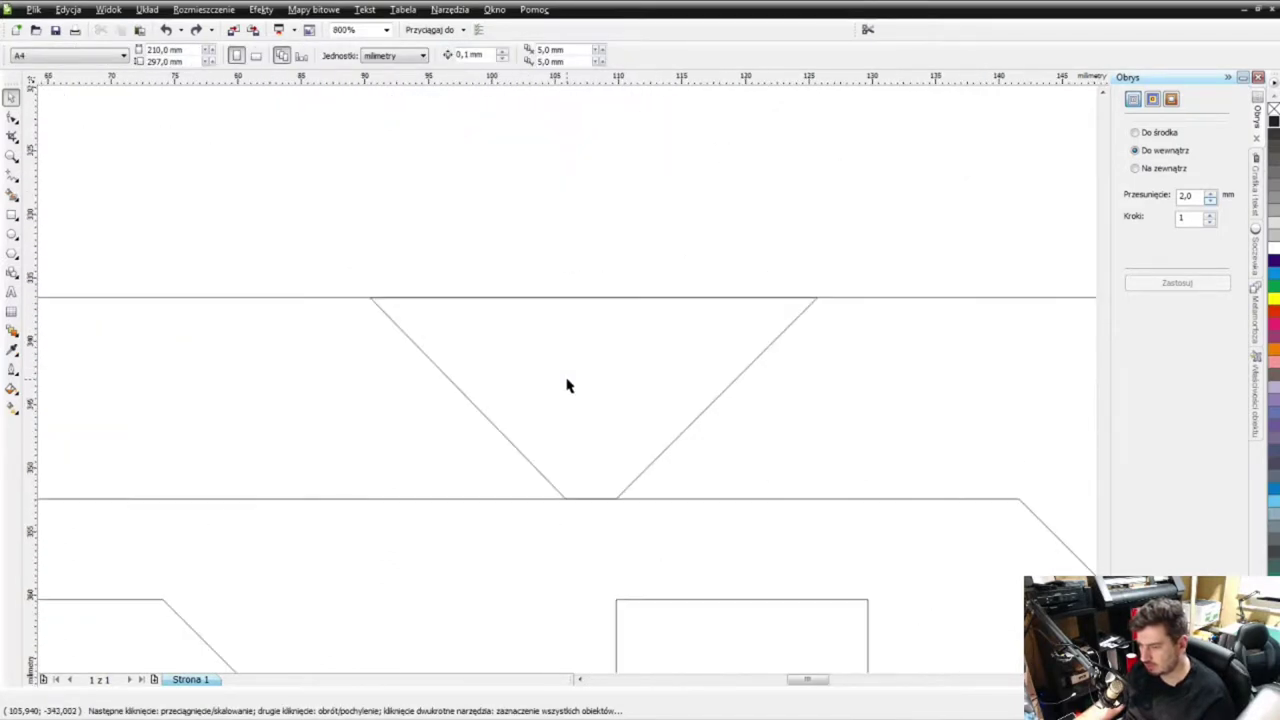
{"action": "scroll", "coordinate": [563, 380], "scroll_direction": "down", "scroll_amount": 1}
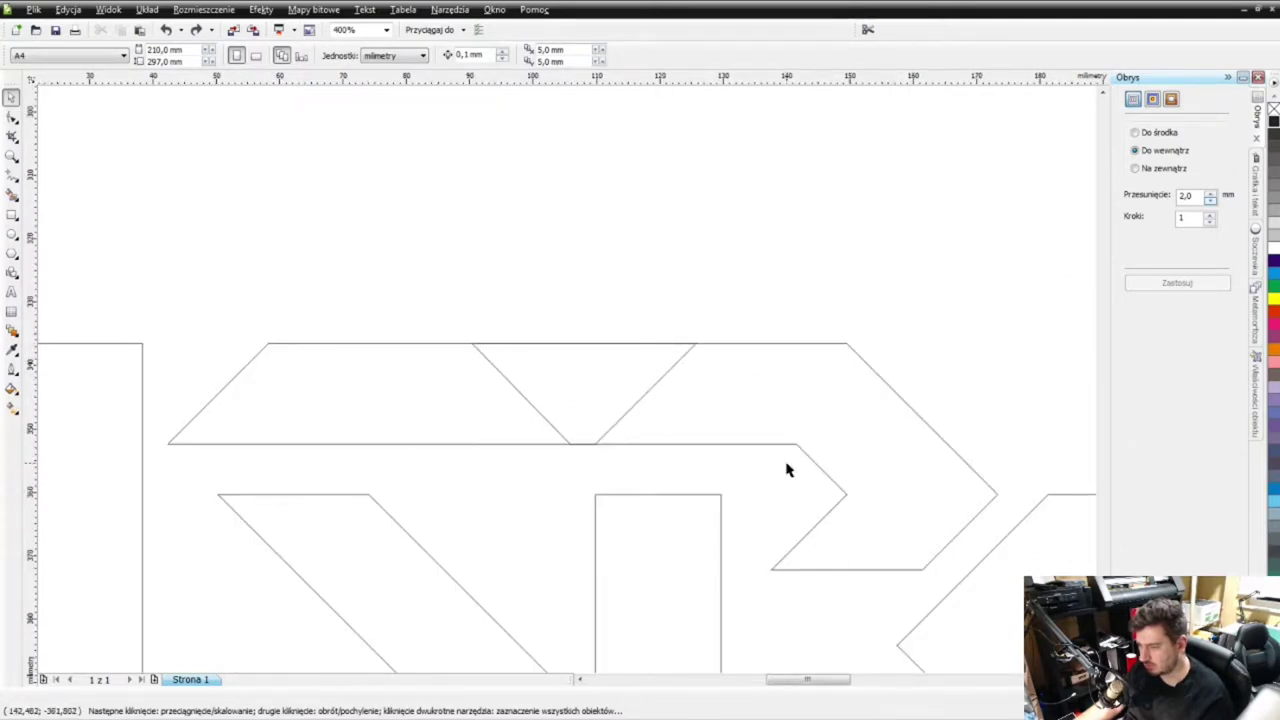
Step: Weld all the lettering and both skulls into one curve again
{"action": "key", "text": "ctrl+a"}
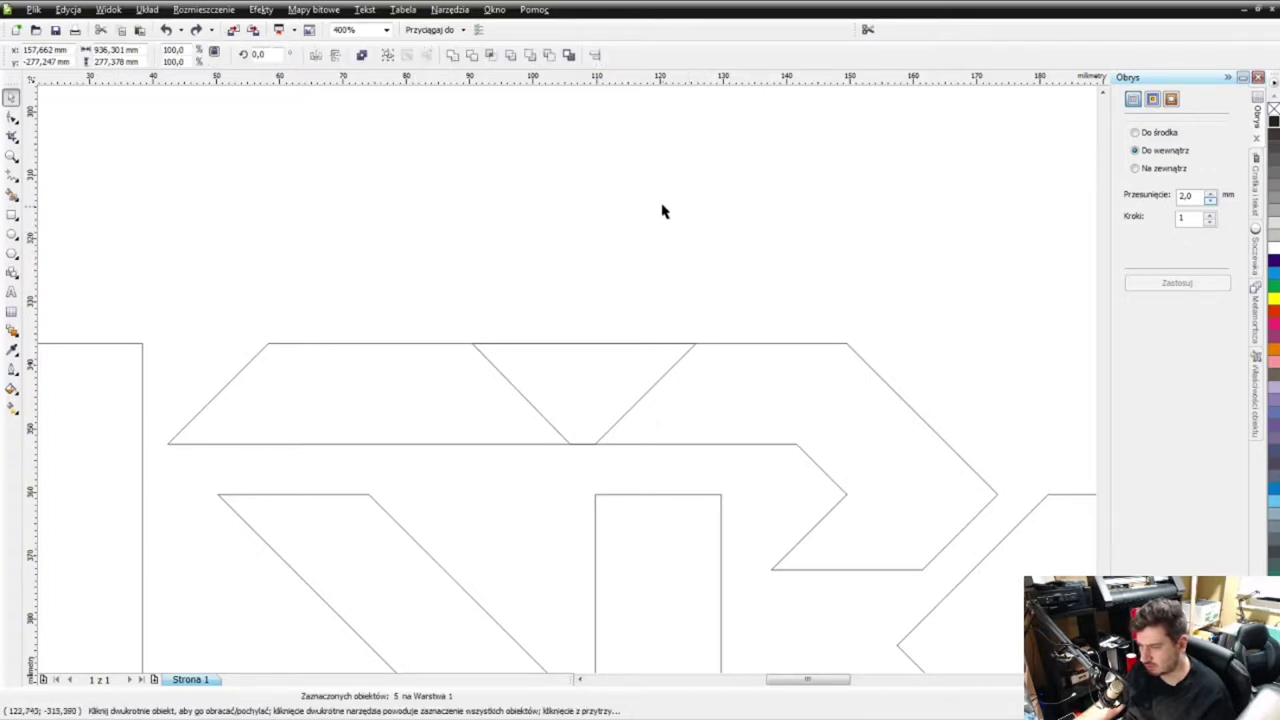
{"action": "left_click", "coordinate": [450, 57]}
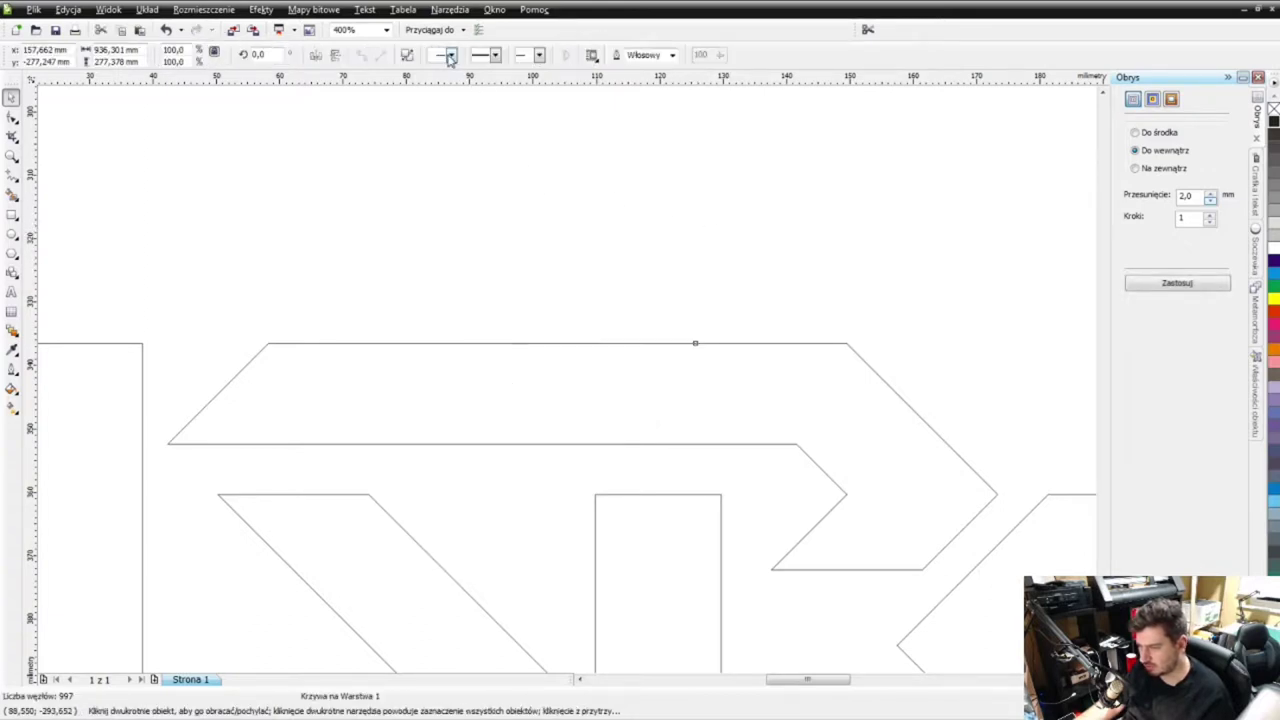
{"action": "left_click", "coordinate": [637, 320]}
Step: Examine the welded outlines of TRANSPORTERS, the 2016 digits and the skull for leftover overlaps
{"action": "scroll", "coordinate": [629, 371], "scroll_direction": "down", "scroll_amount": 8}
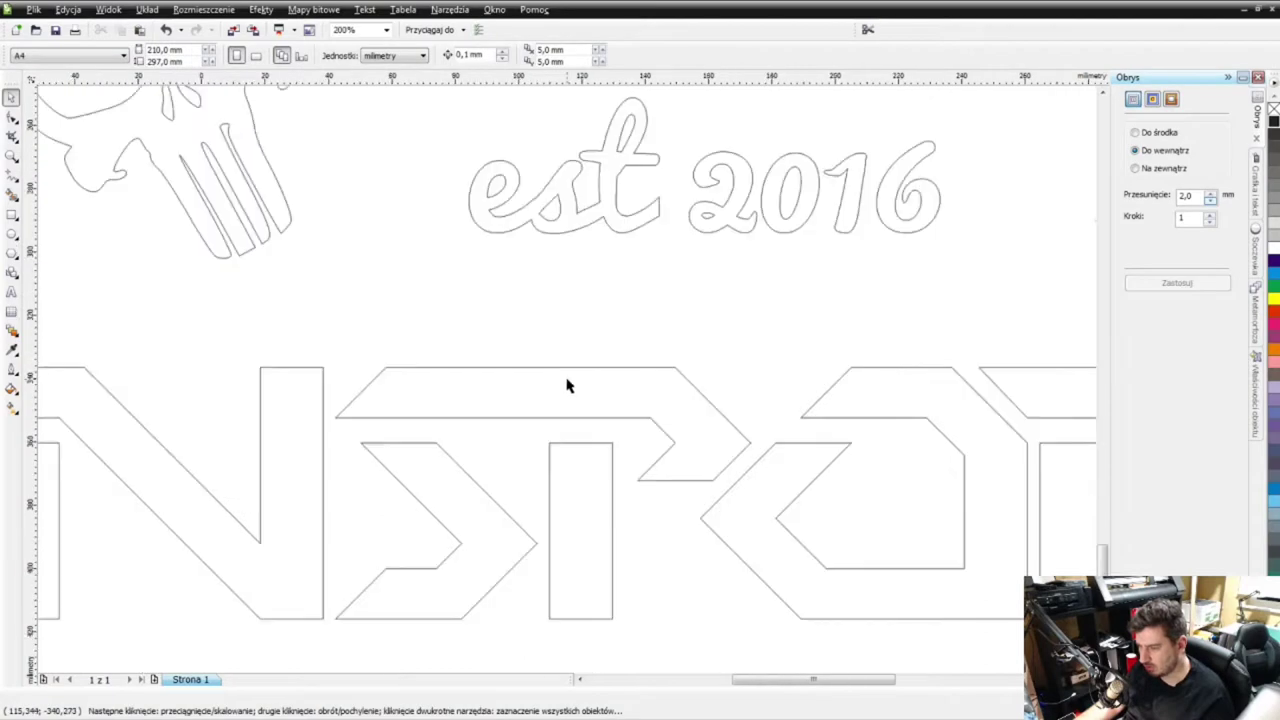
{"action": "scroll", "coordinate": [566, 383], "scroll_direction": "up", "scroll_amount": 8}
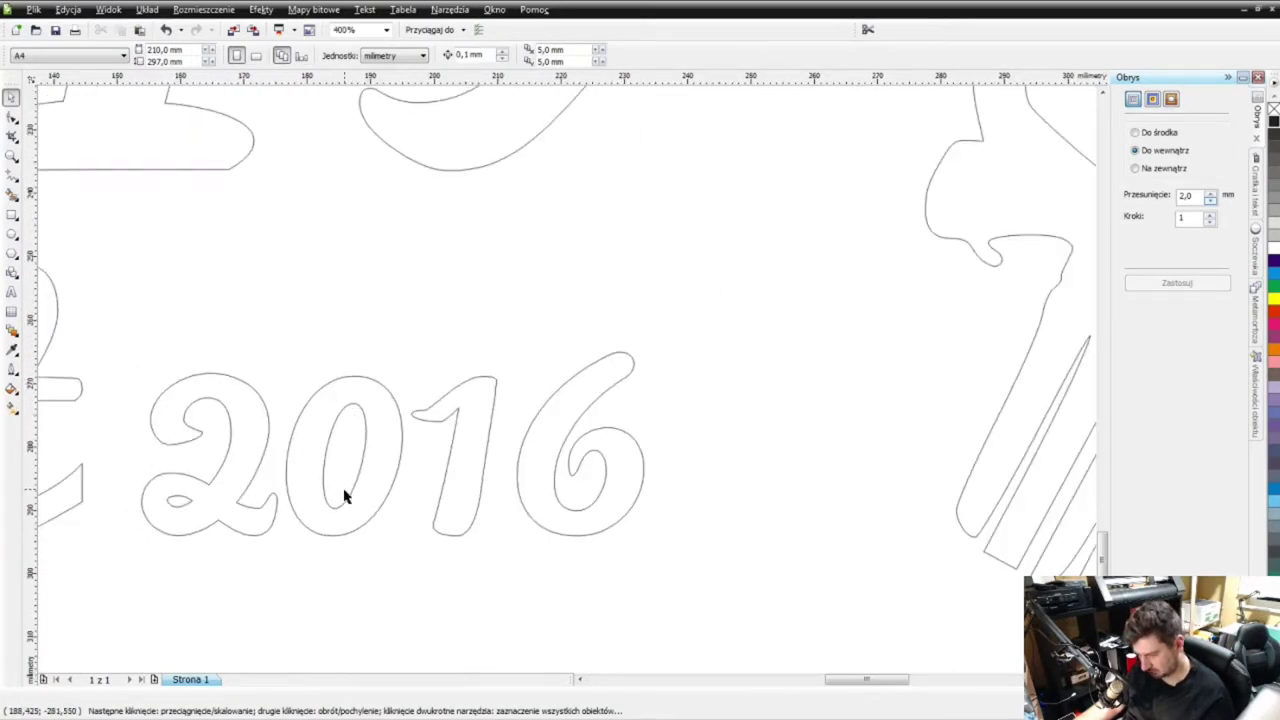
{"action": "scroll", "coordinate": [571, 380], "scroll_direction": "down", "scroll_amount": 4}
{"action": "scroll", "coordinate": [569, 380], "scroll_direction": "up", "scroll_amount": 6}
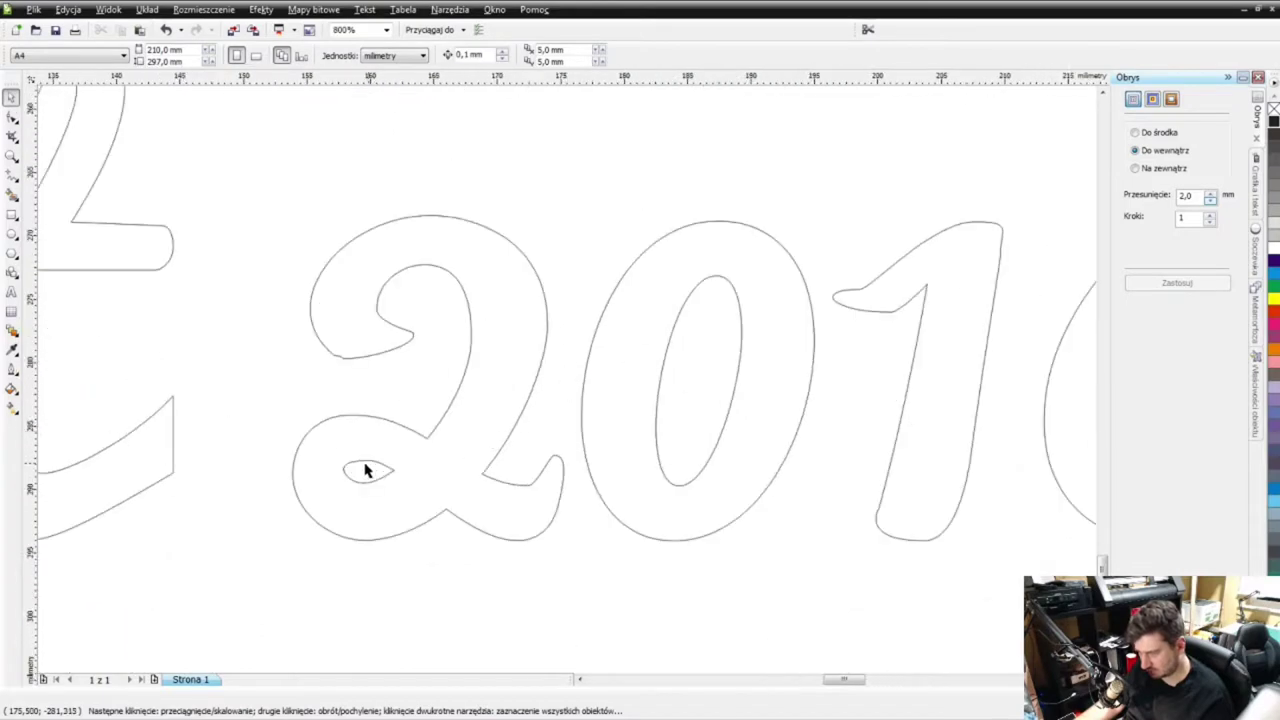
{"action": "scroll", "coordinate": [637, 366], "scroll_direction": "down", "scroll_amount": 10}
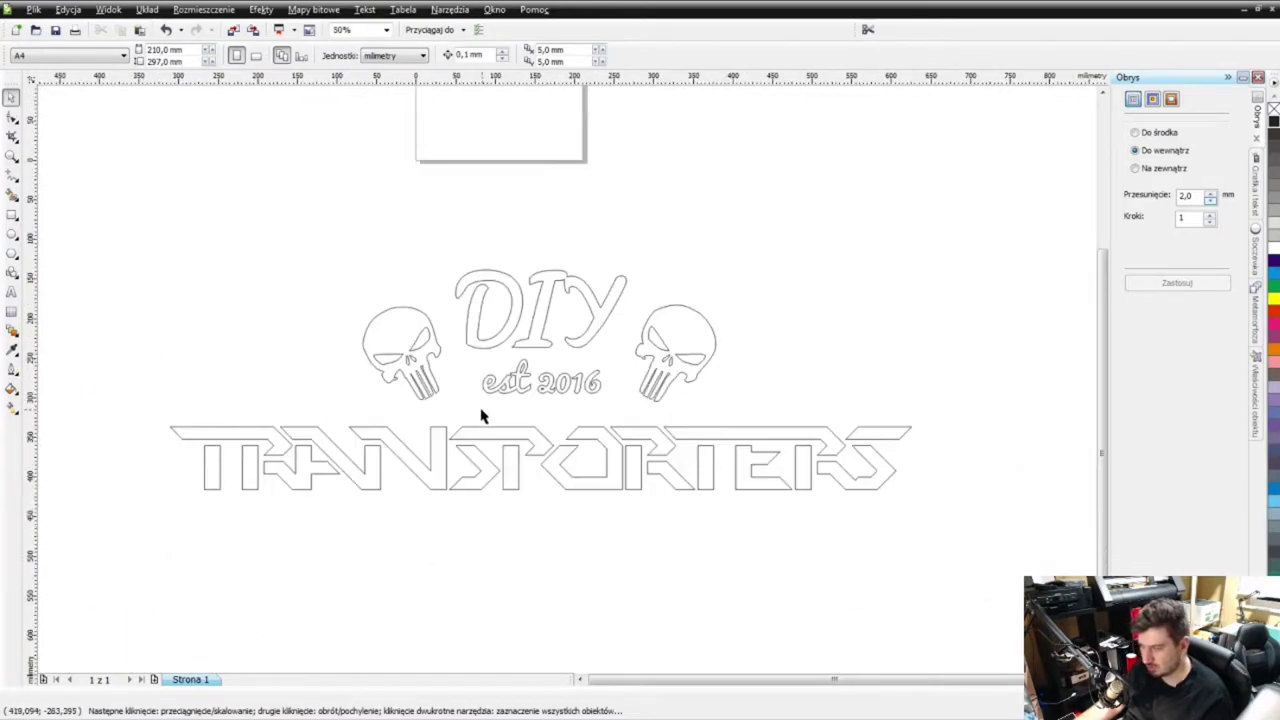
{"action": "scroll", "coordinate": [446, 383], "scroll_direction": "up", "scroll_amount": 4}
{"action": "scroll", "coordinate": [568, 380], "scroll_direction": "up", "scroll_amount": 2}
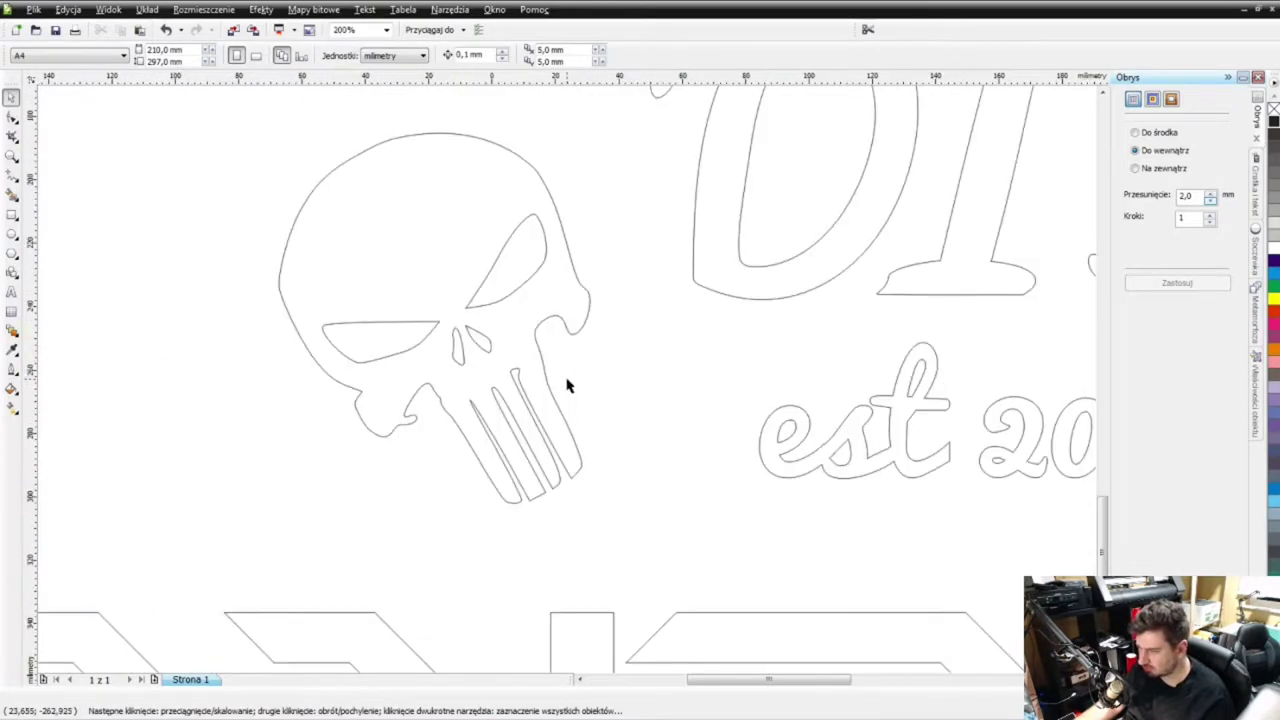
{"action": "scroll", "coordinate": [570, 385], "scroll_direction": "down", "scroll_amount": 6}
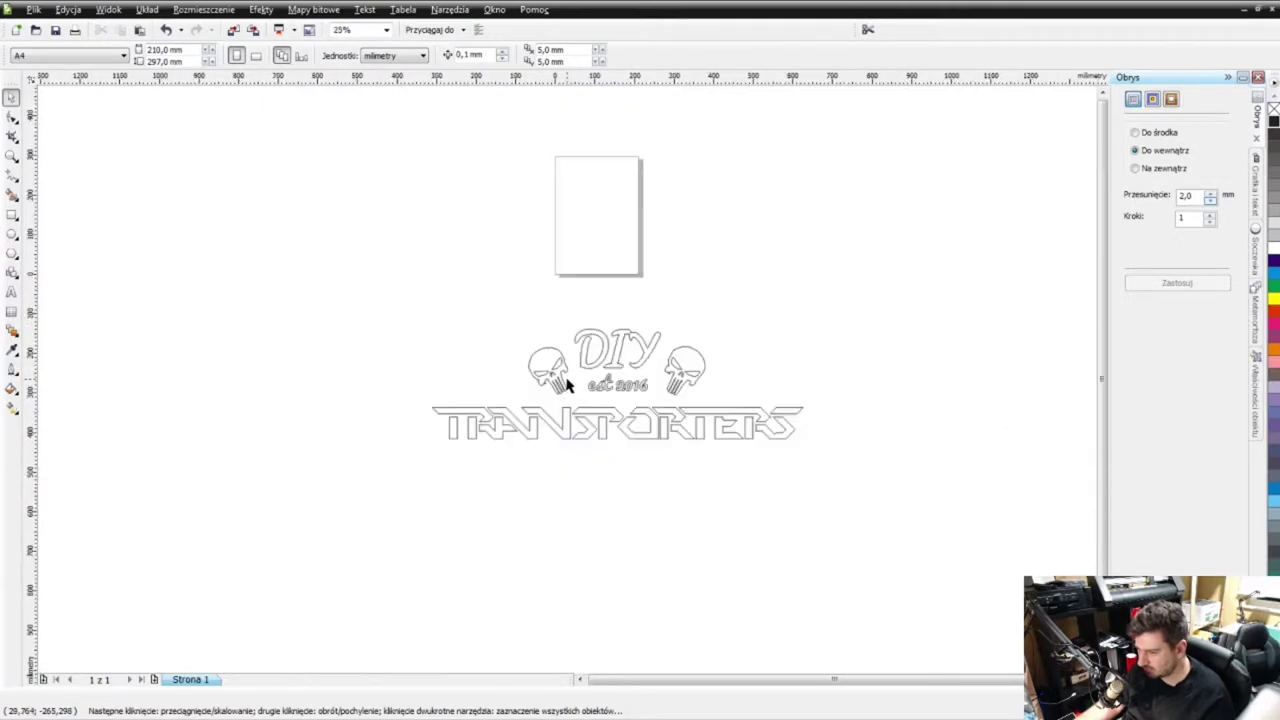
Step: Try moving the whole welded design up onto the page
{"action": "left_click_drag", "start_coordinate": [340, 265], "coordinate": [888, 518]}
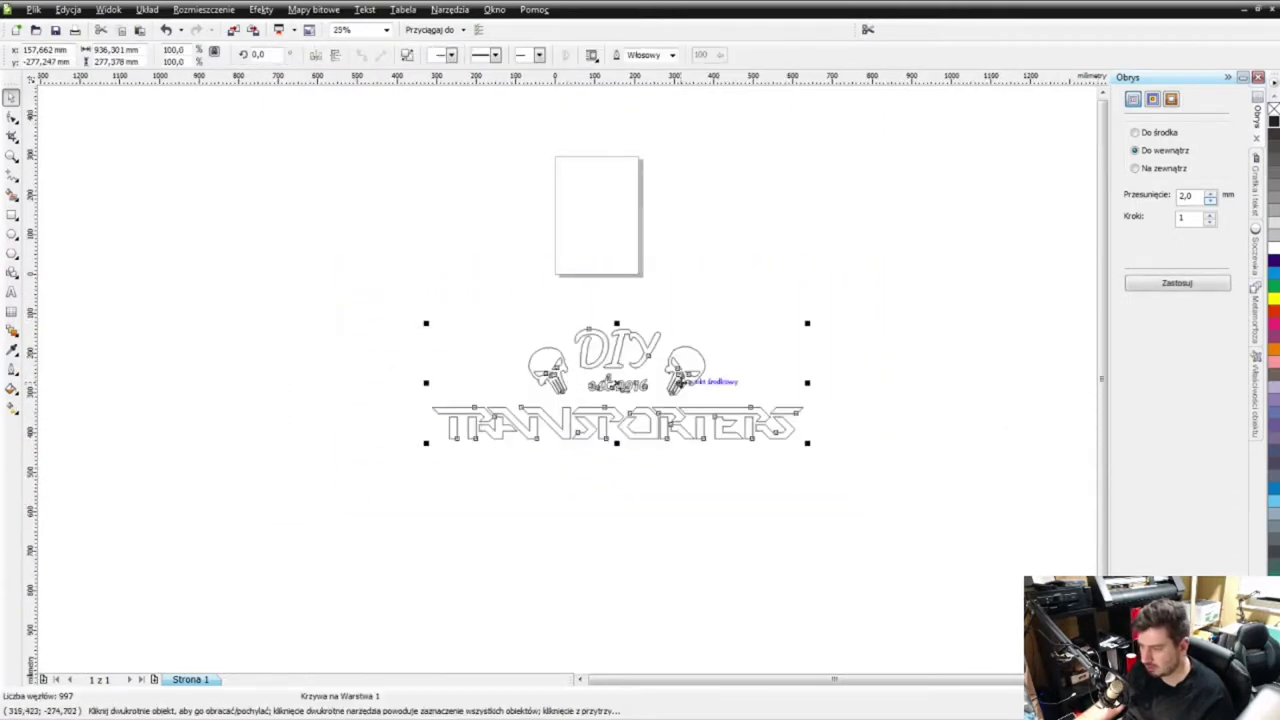
{"action": "left_click_drag", "start_coordinate": [686, 365], "coordinate": [673, 193]}
{"action": "key", "text": "ctrl+z"}
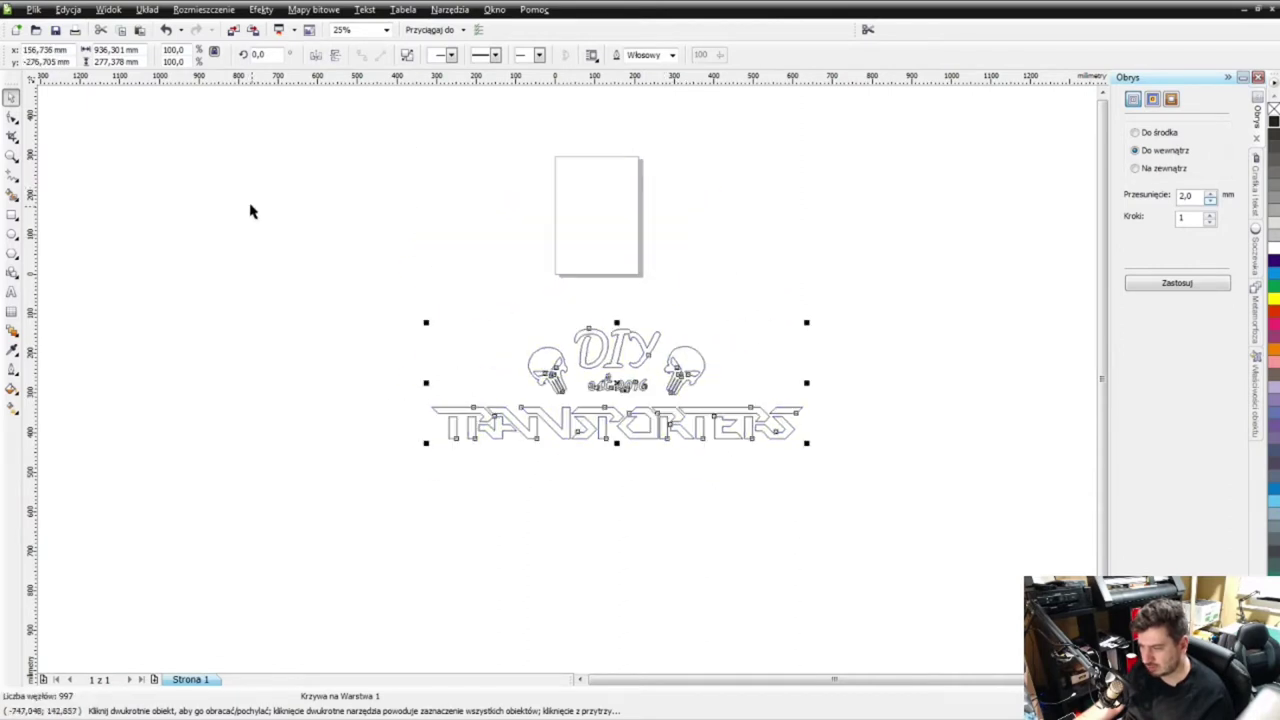
Step: Draw a rectangle about 1913 by 756 mm around the design, fill it white and send it behind the outlines
{"action": "left_click", "coordinate": [12, 214]}
{"action": "left_click_drag", "start_coordinate": [180, 240], "coordinate": [940, 540]}
{"action": "left_click", "coordinate": [12, 97]}
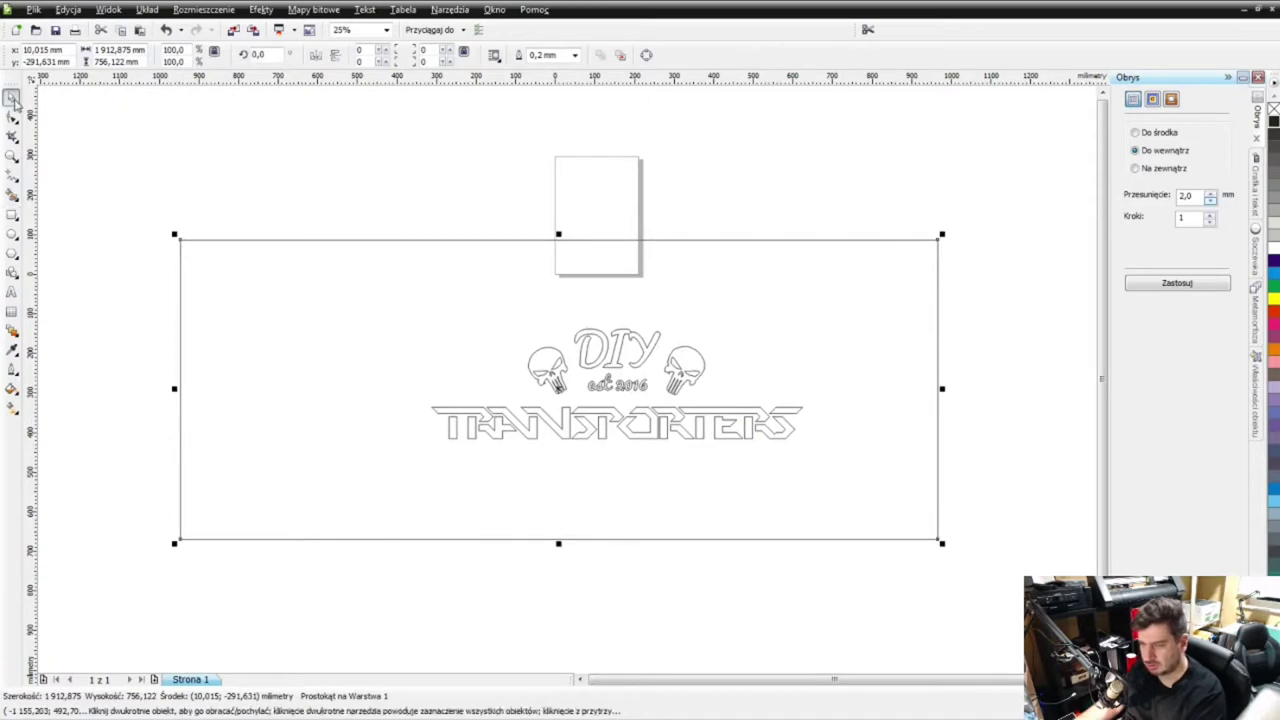
{"action": "left_click", "coordinate": [1272, 257]}
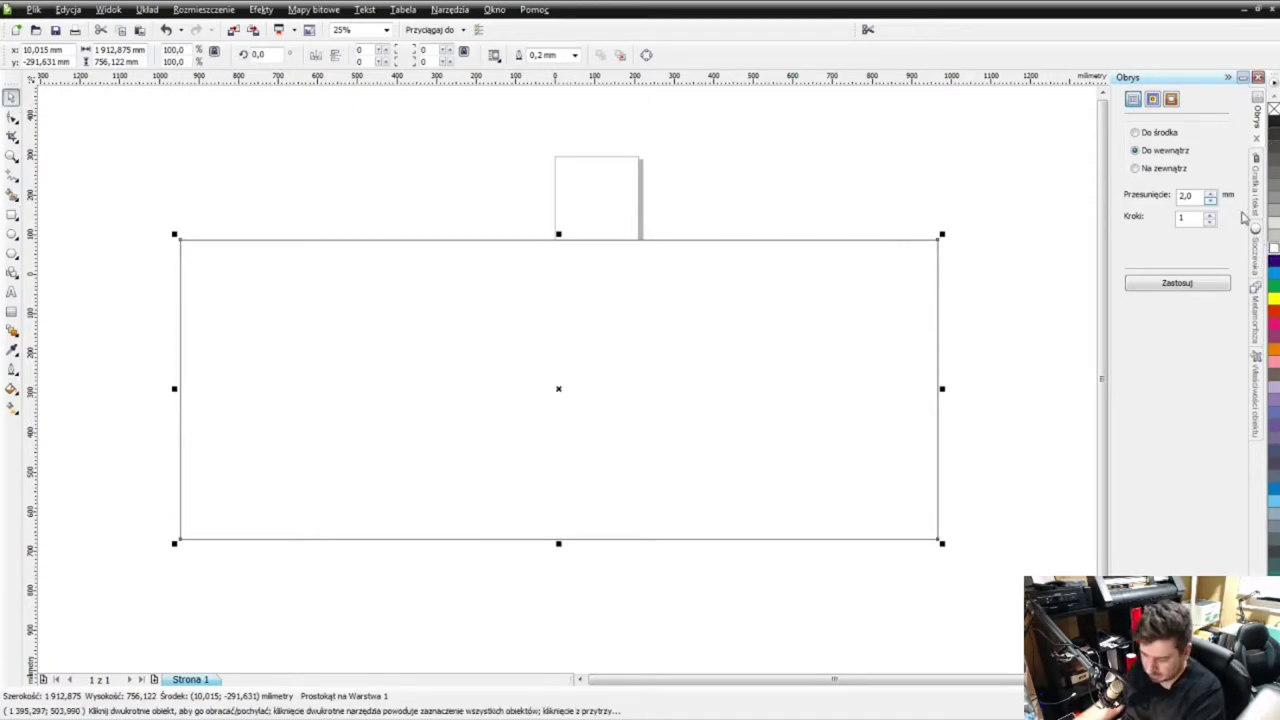
{"action": "key", "text": "shift+Page_Down"}
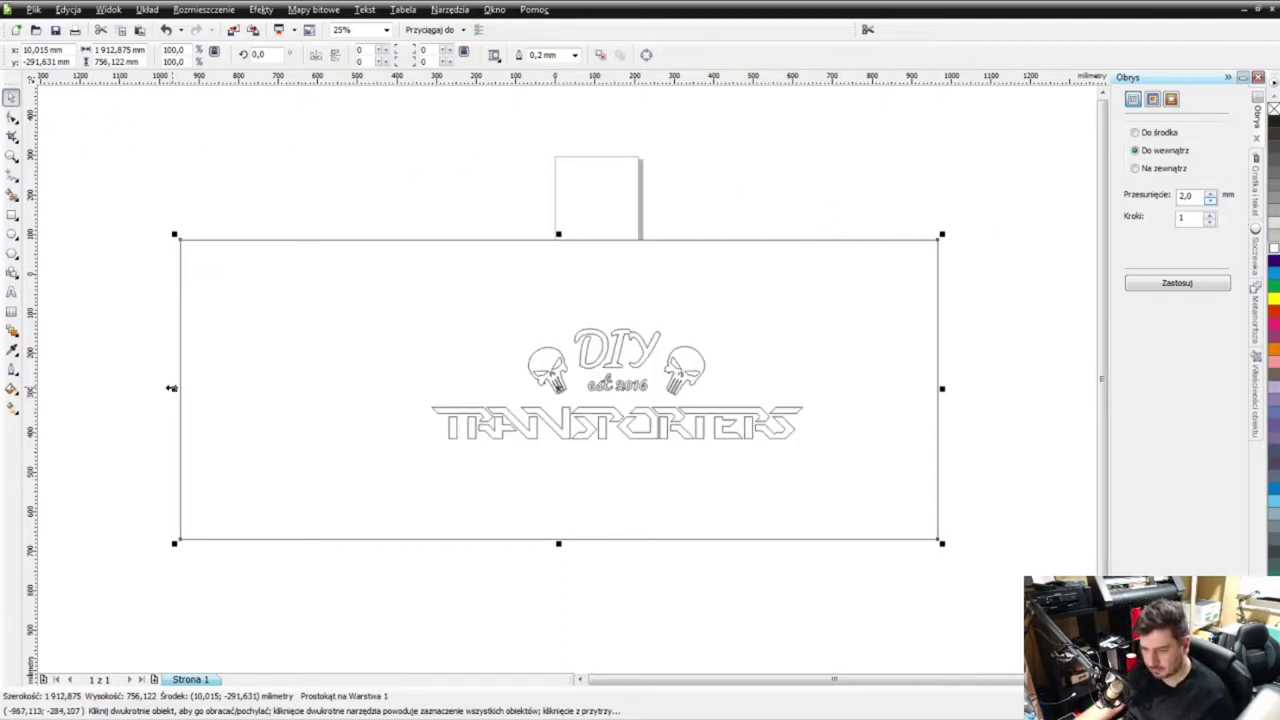
Step: Resize the white background rectangle around the design to about 1251 mm wide and 1004 mm high
{"action": "left_click_drag", "start_coordinate": [172, 388], "coordinate": [360, 390]}
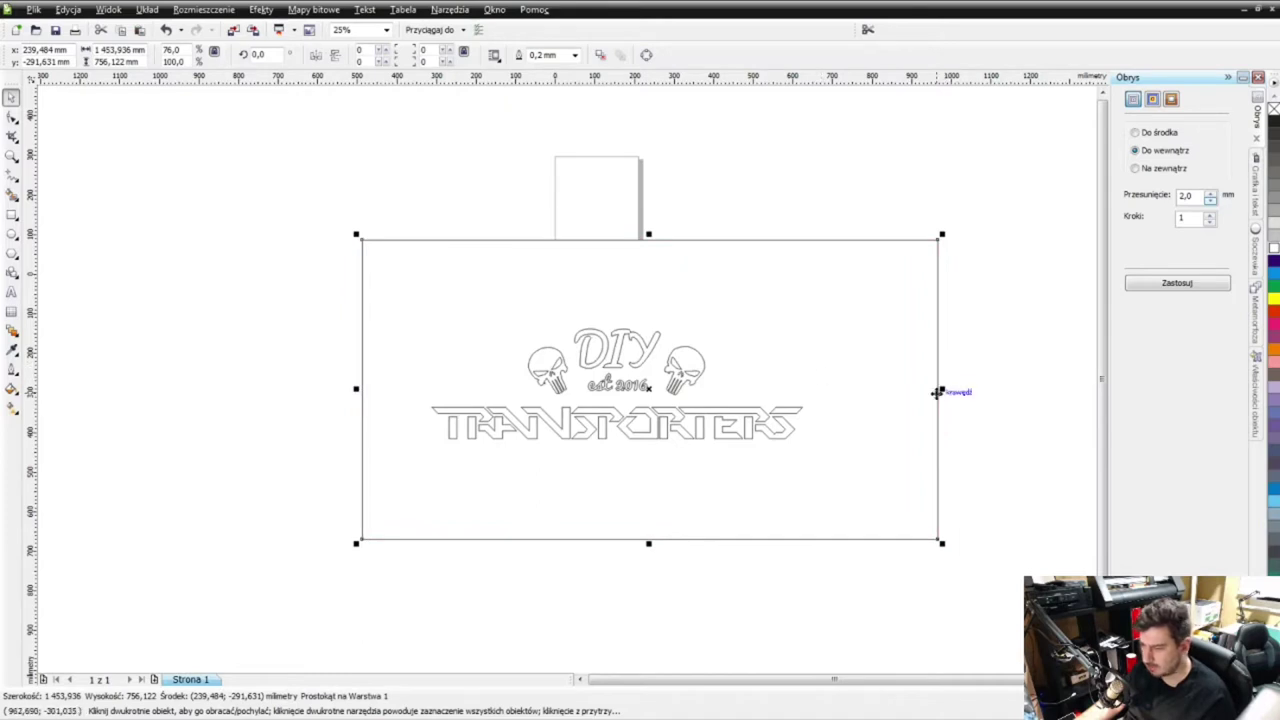
{"action": "left_click_drag", "start_coordinate": [940, 392], "coordinate": [860, 390]}
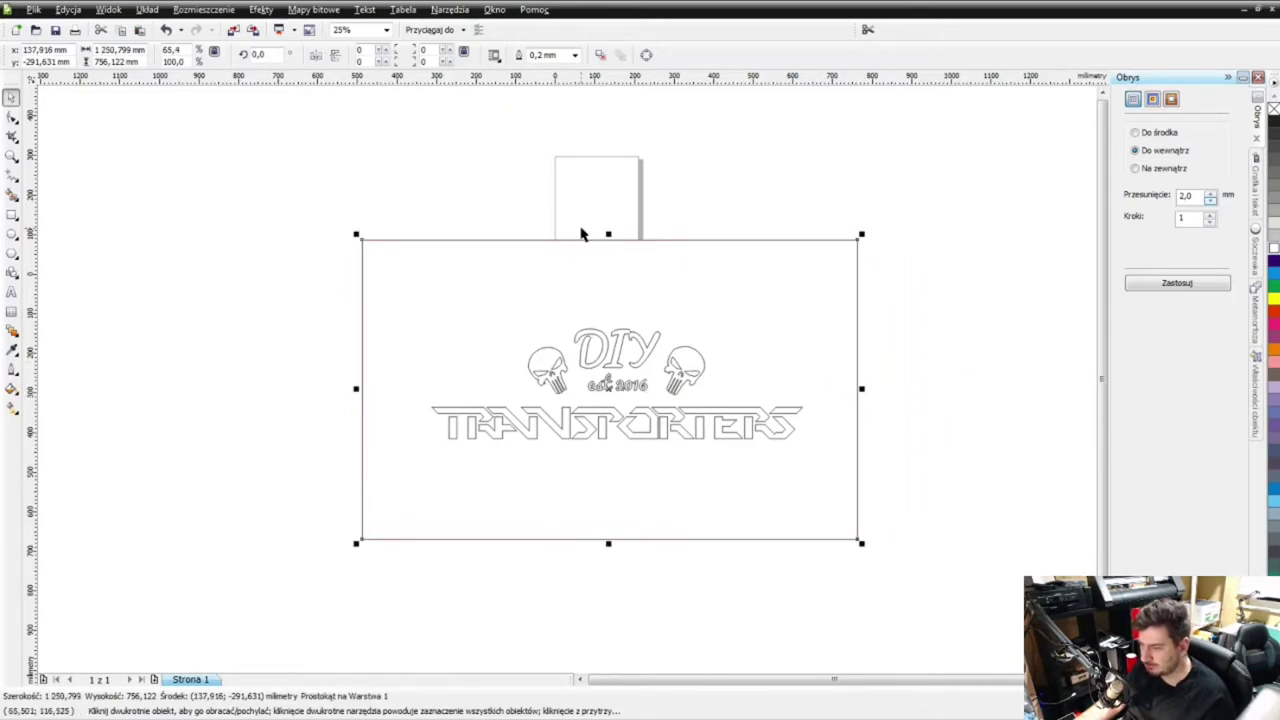
{"action": "left_click_drag", "start_coordinate": [608, 234], "coordinate": [608, 291]}
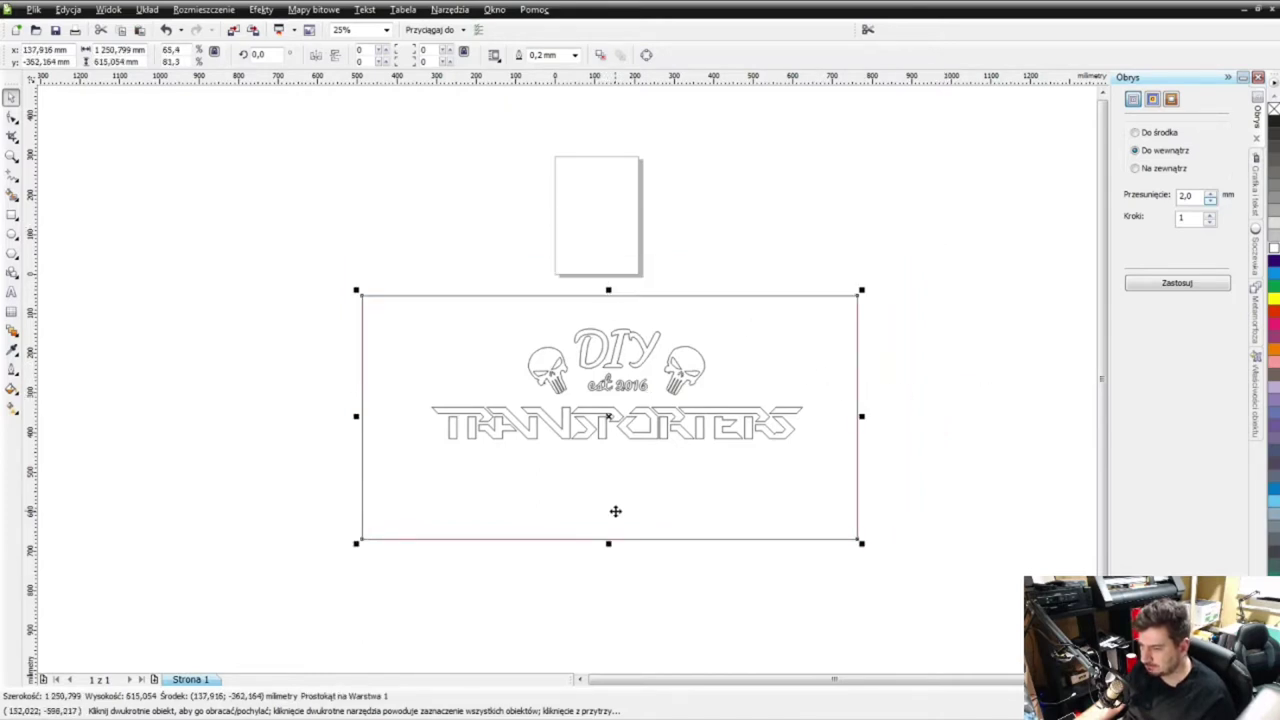
{"action": "left_click_drag", "start_coordinate": [608, 543], "coordinate": [606, 484]}
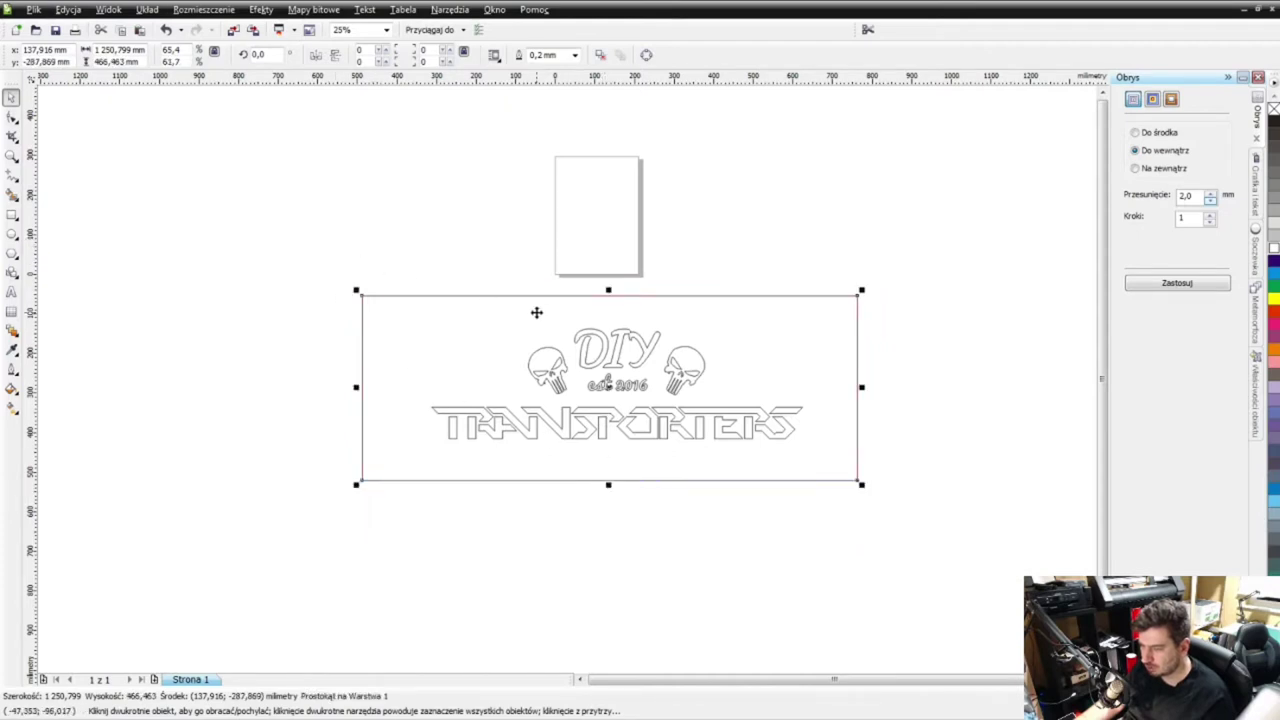
{"action": "left_click_drag", "start_coordinate": [608, 290], "coordinate": [608, 179]}
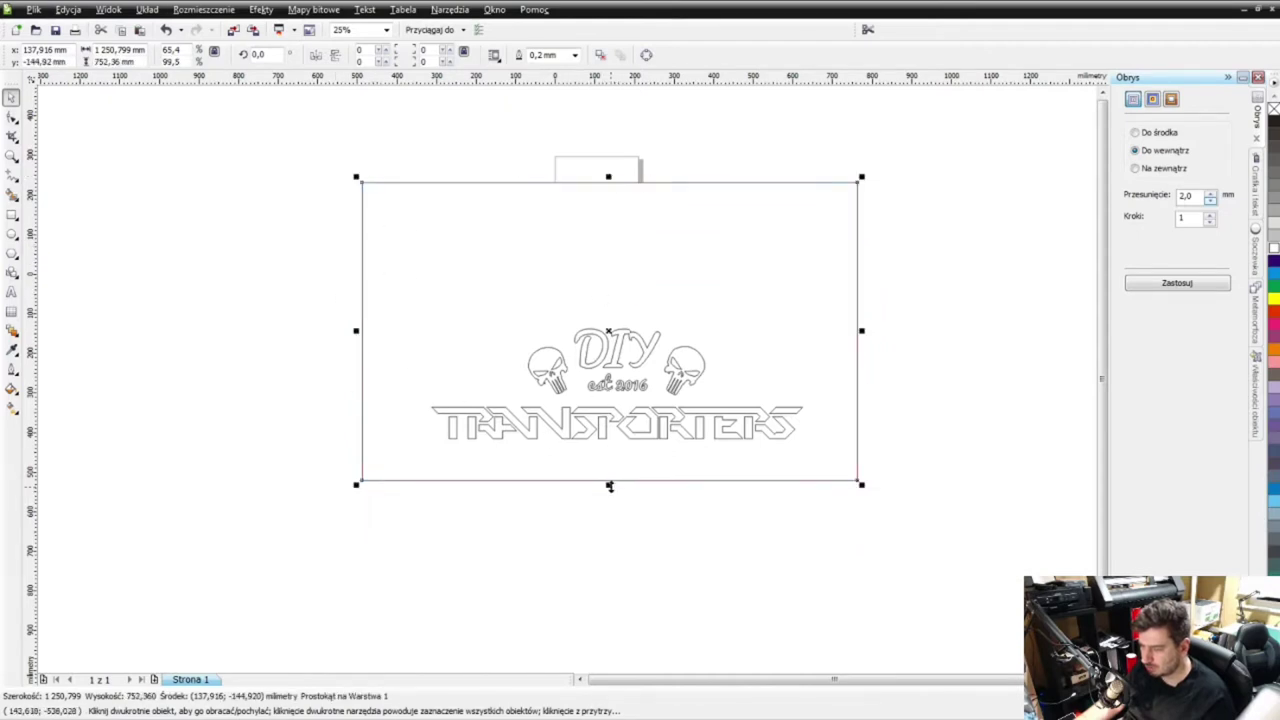
{"action": "left_click_drag", "start_coordinate": [609, 487], "coordinate": [599, 573]}
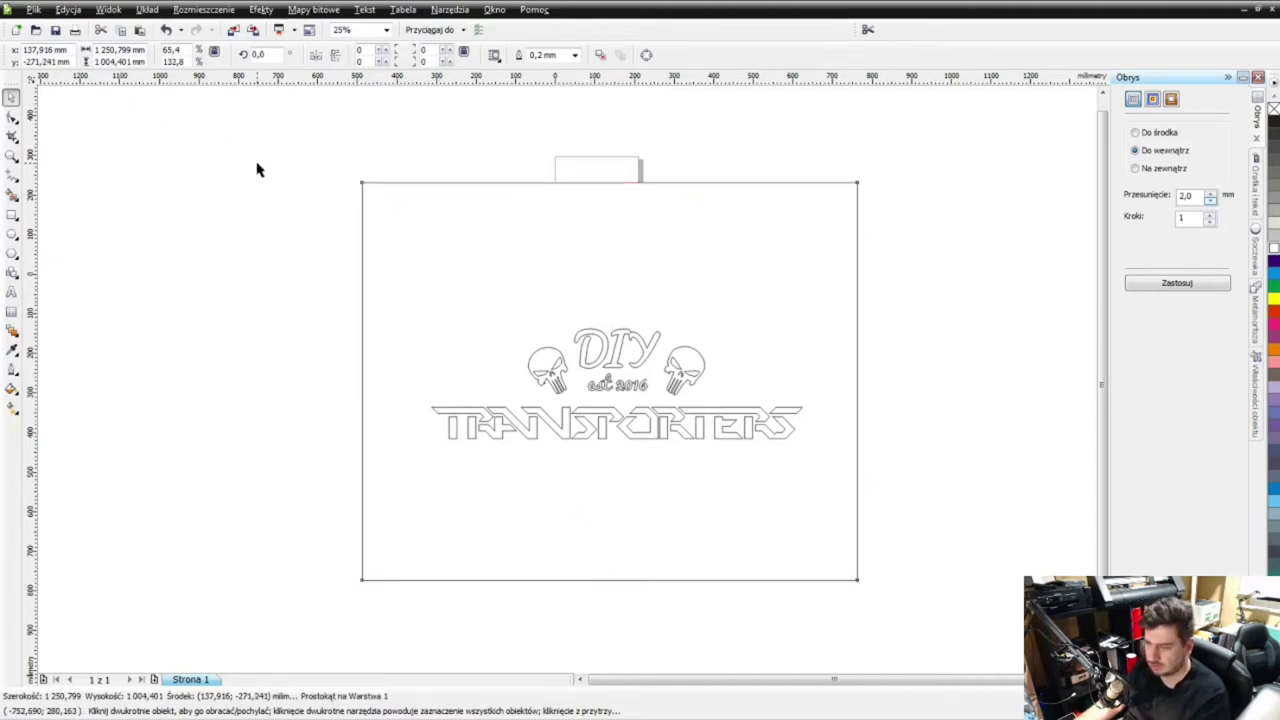
Step: Reposition the white rectangle so the sticker design sits roughly in its centre, and deselect it
{"action": "key", "text": "Down"}
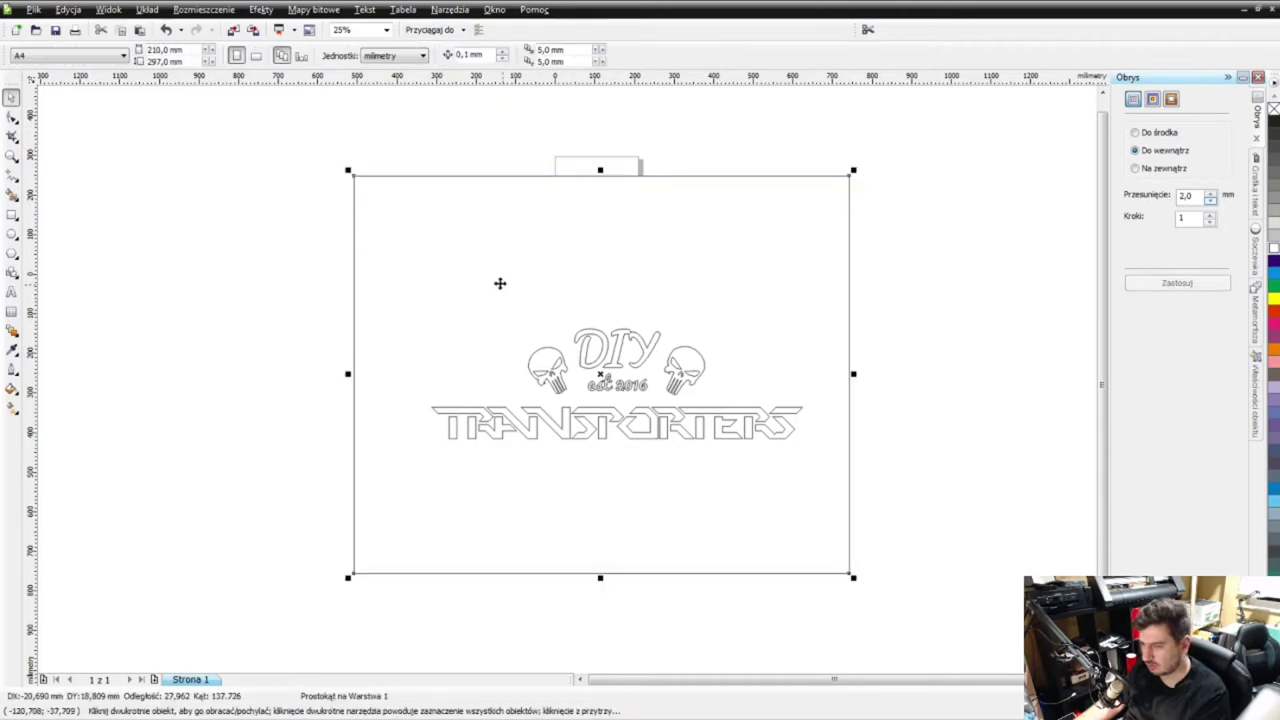
{"action": "left_click_drag", "start_coordinate": [500, 281], "coordinate": [331, 206]}
{"action": "left_click_drag", "start_coordinate": [446, 304], "coordinate": [613, 383]}
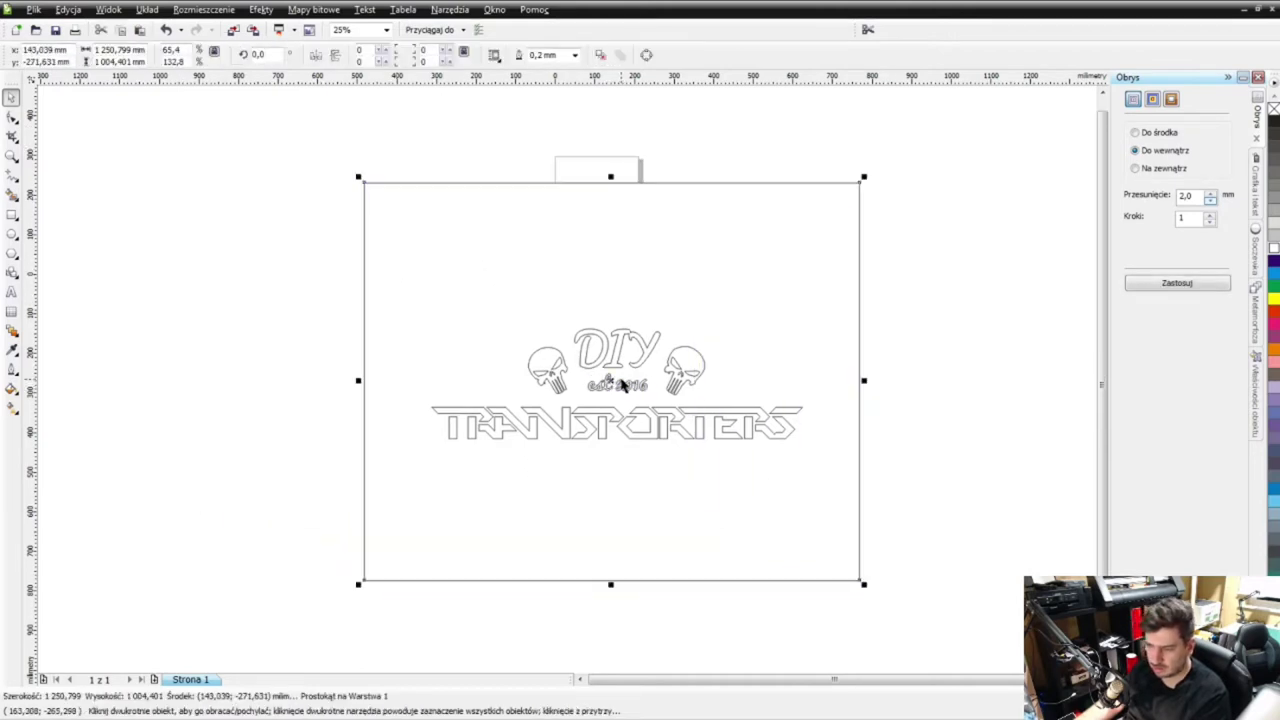
{"action": "left_click", "coordinate": [222, 276]}
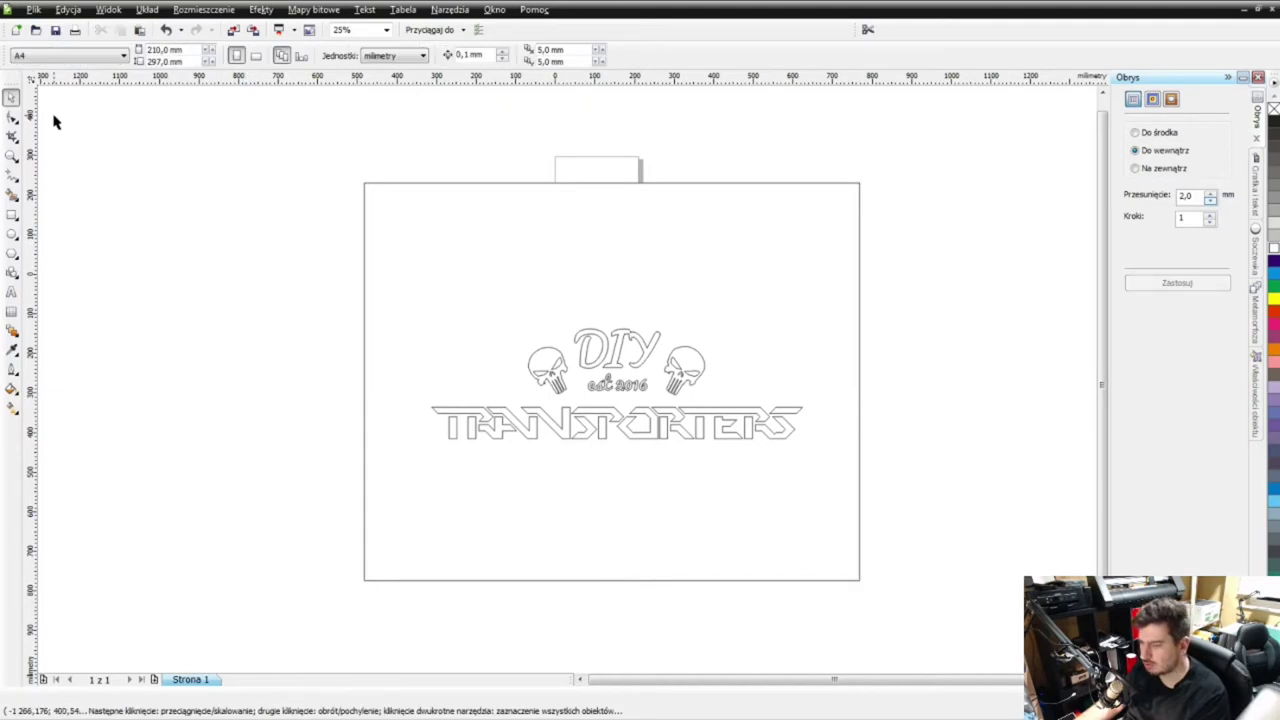
Step: Export the design to the Desktop as a JPG bitmap, using the customer's first name as the file name
{"action": "left_click", "coordinate": [33, 10]}
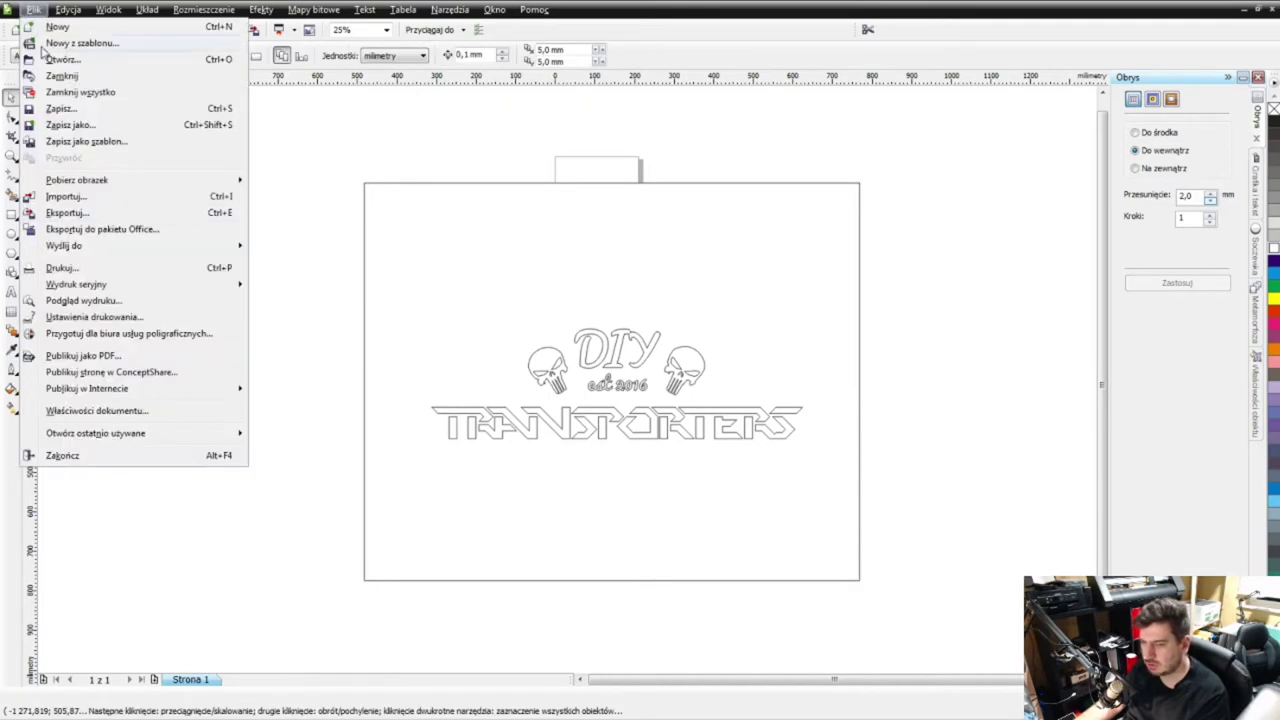
{"action": "left_click", "coordinate": [70, 212]}
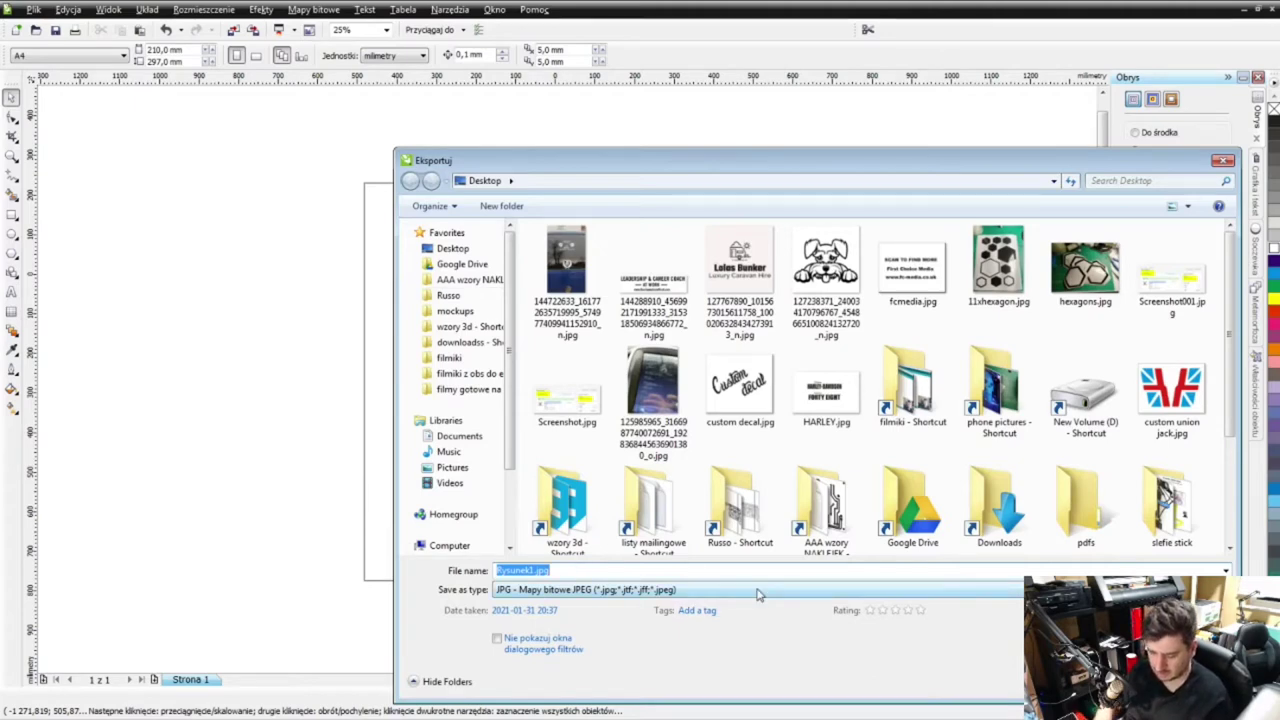
{"action": "type", "text": "jemie"}
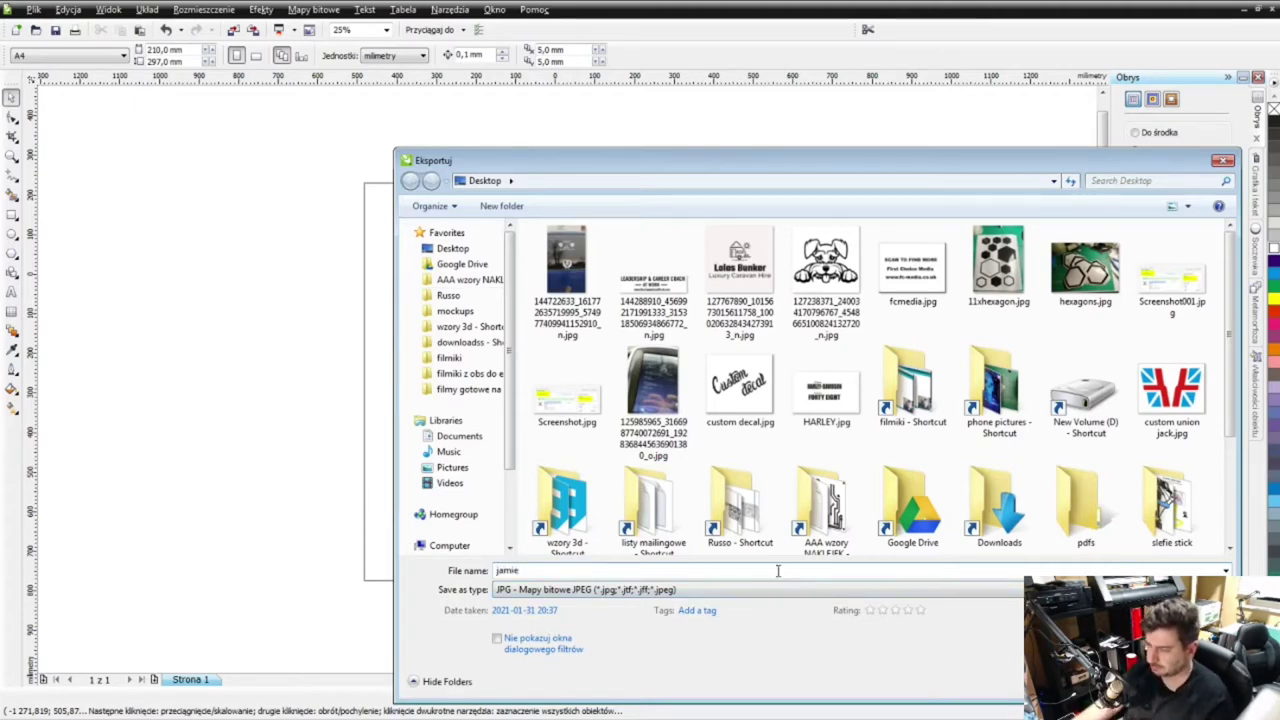
{"action": "key", "text": "Return"}
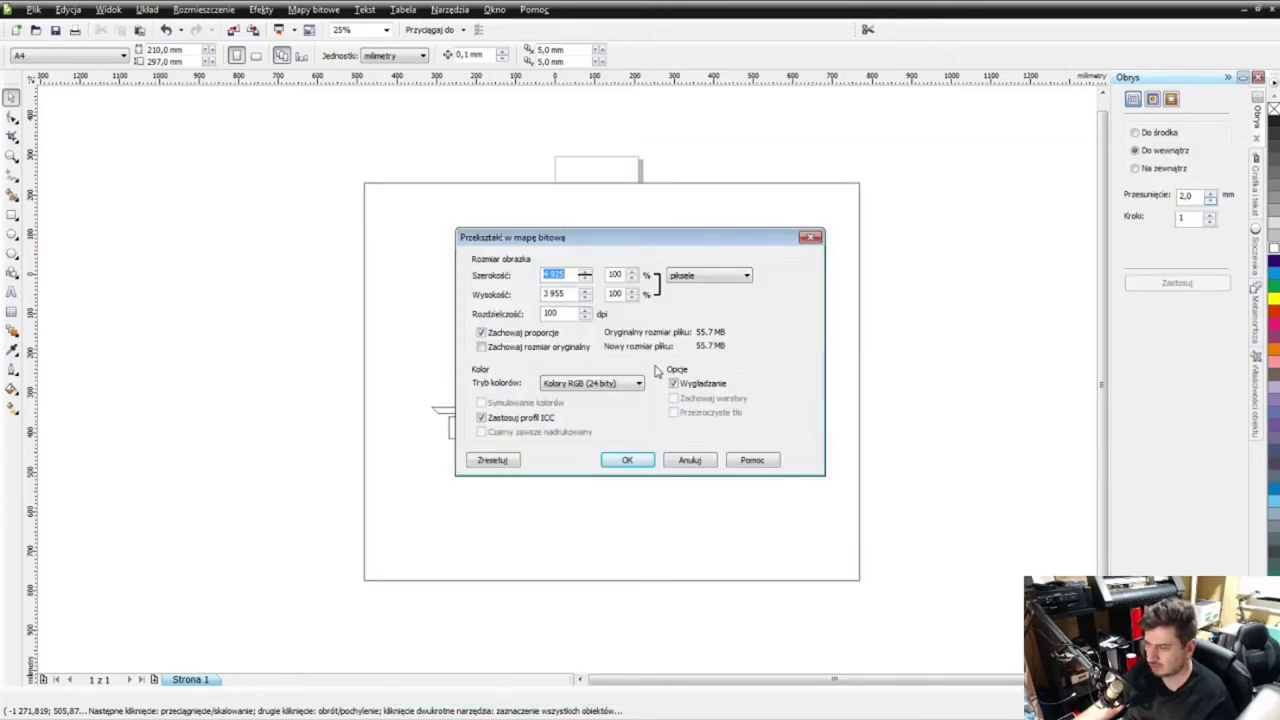
Step: Set the bitmap width to 1111 pixels, finish the JPEG export with its existing settings, and close the exported picture after checking it
{"action": "type", "text": "1111"}
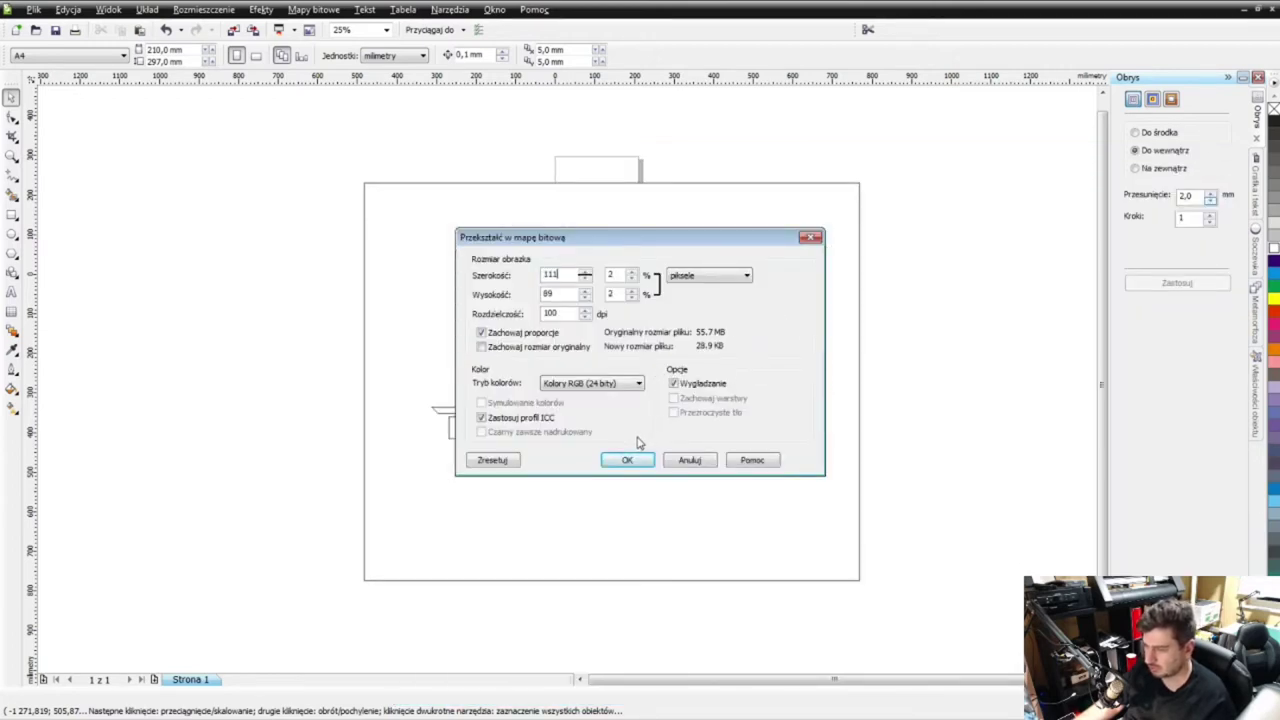
{"action": "left_click", "coordinate": [636, 457]}
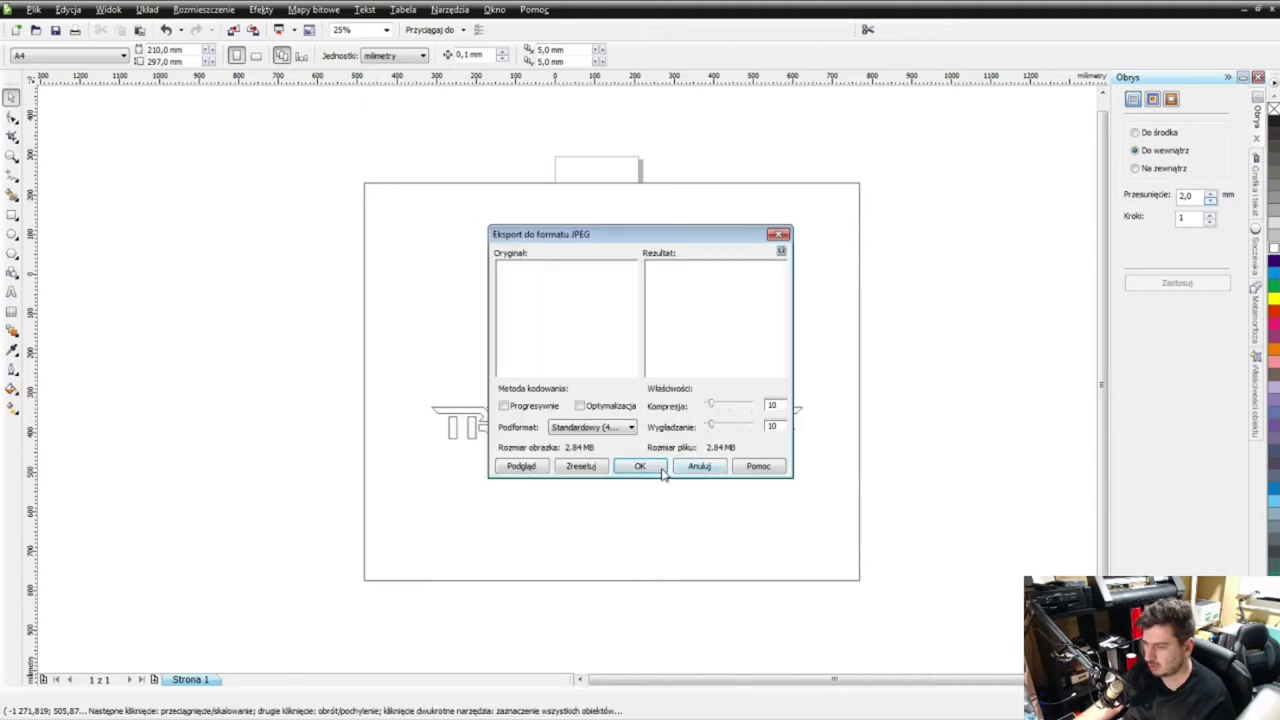
{"action": "left_click", "coordinate": [662, 467]}
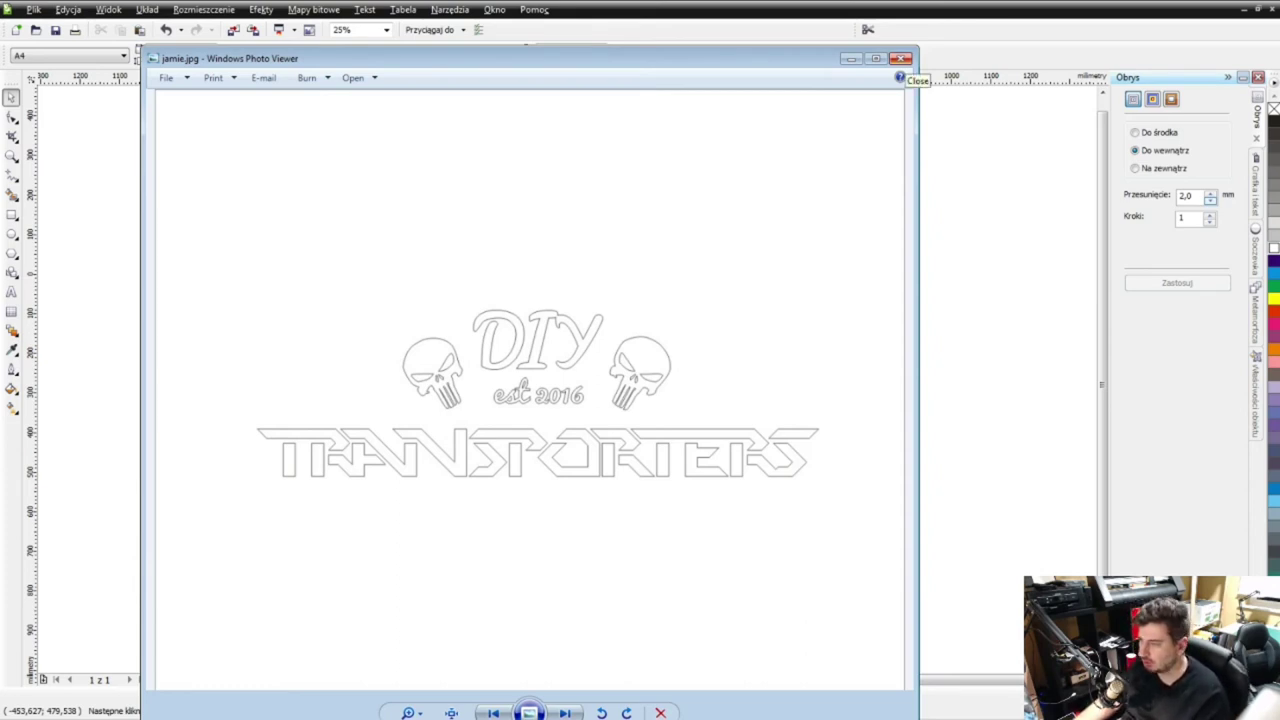
{"action": "left_click", "coordinate": [902, 60]}
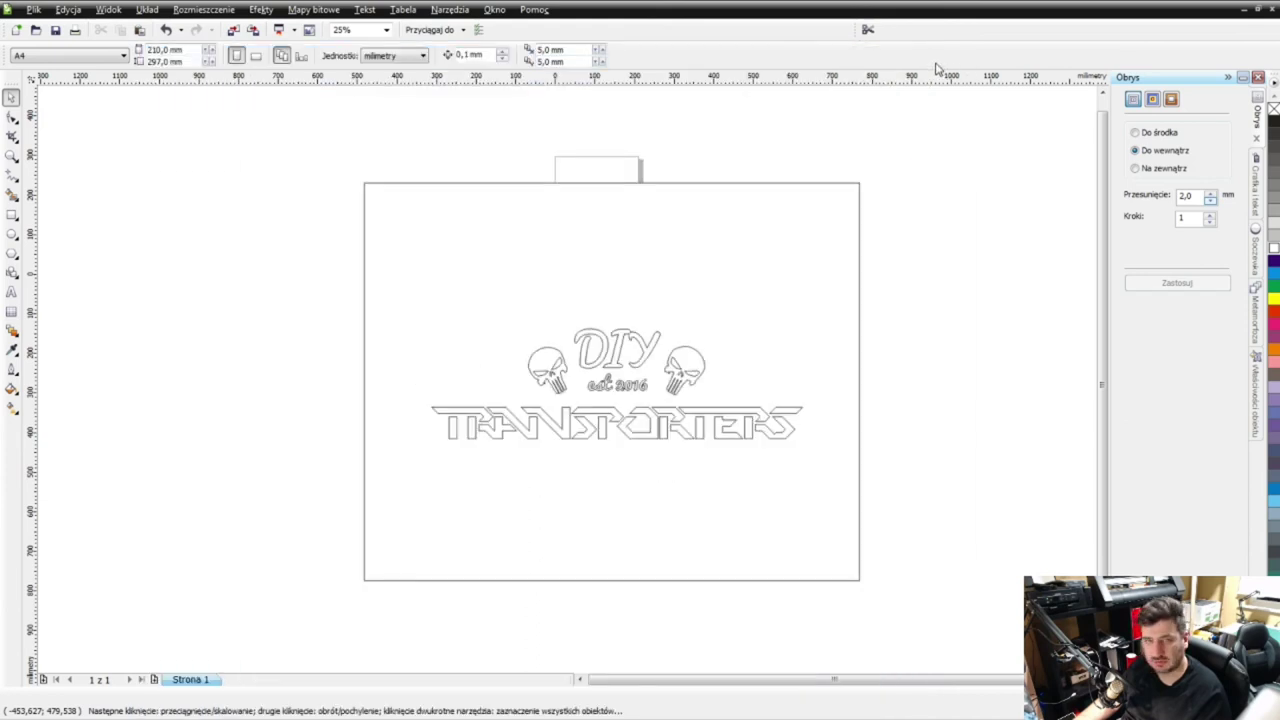